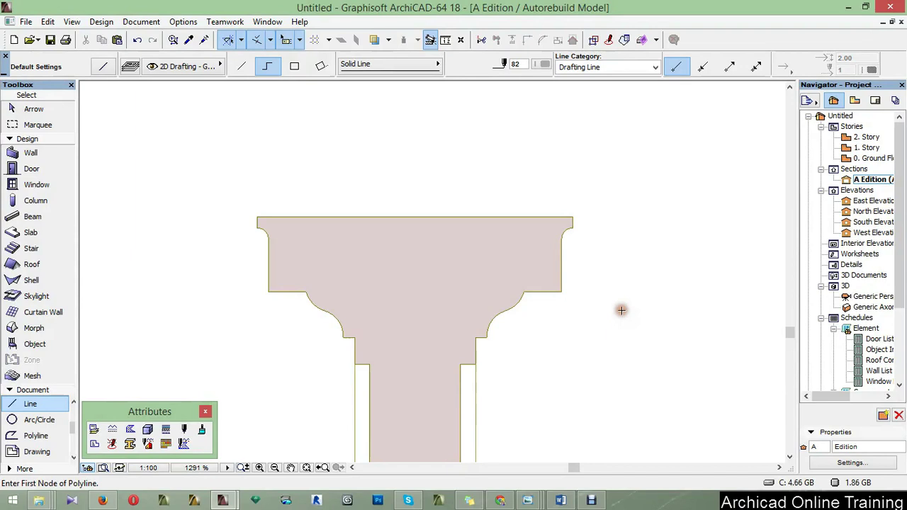
Start a polyline on the capital's top edge right of centre, running up, a short way left, and up again.
scroll(621, 309, "up", 1)
left_click(530, 287)
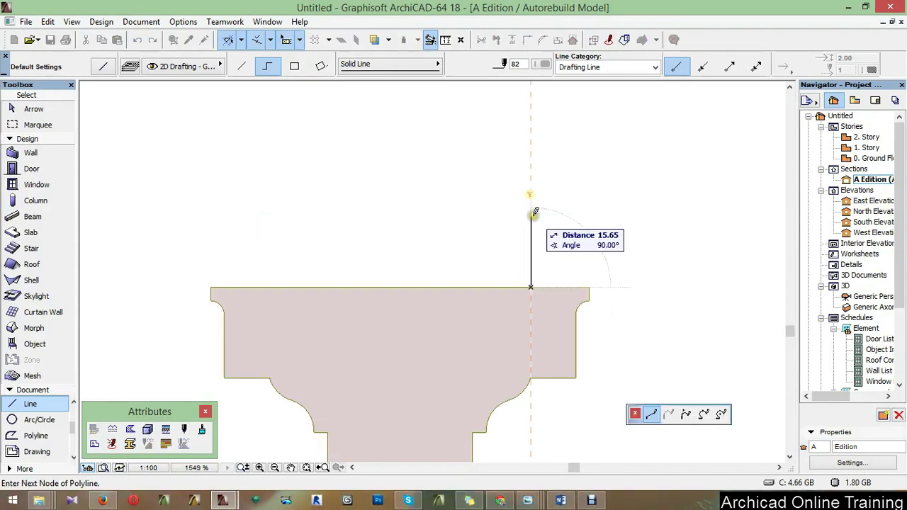
left_click(530, 250)
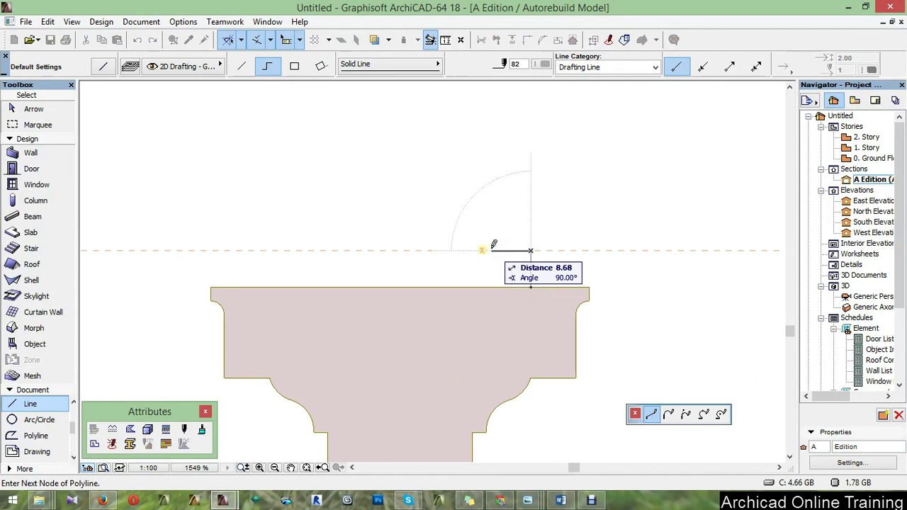
left_click(505, 249)
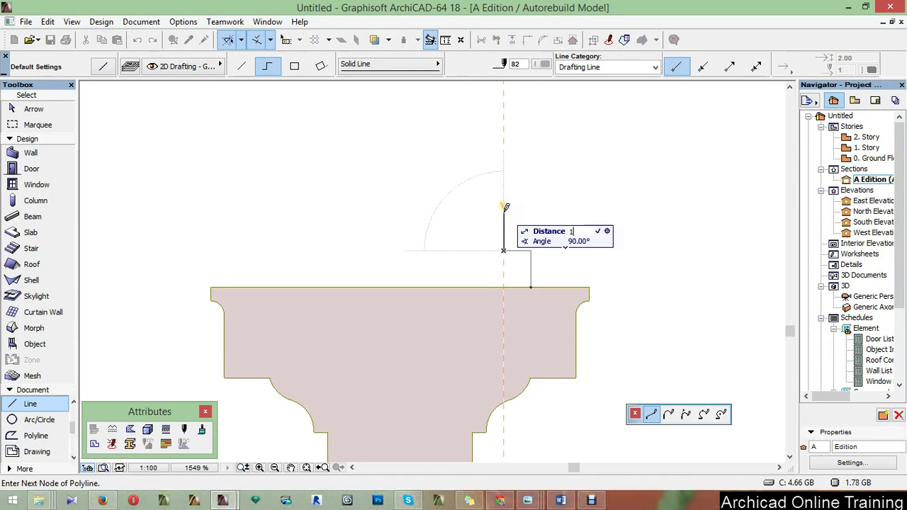
left_click(503, 205)
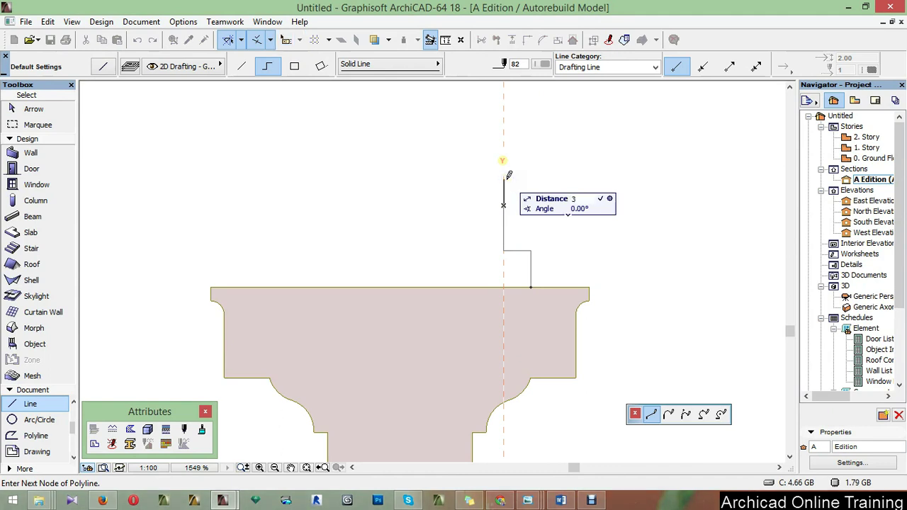
Continue the polyline 3 up and 3 left, add two short upward segments, and finish the stepped profile.
type("3")
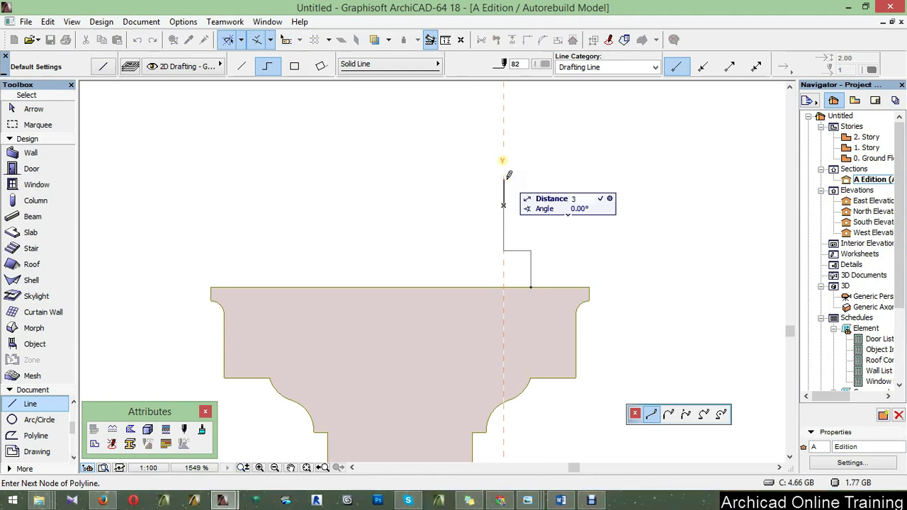
key("Return")
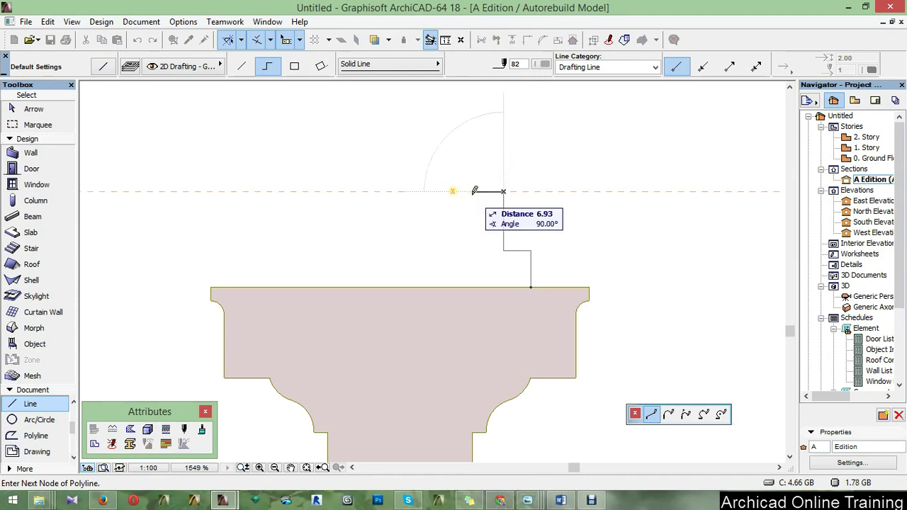
type("3")
key("Return")
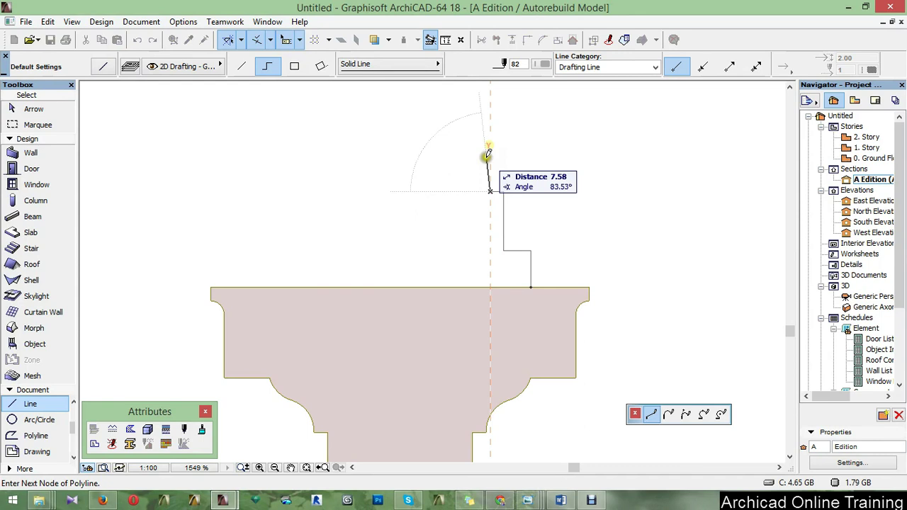
left_click(490, 181)
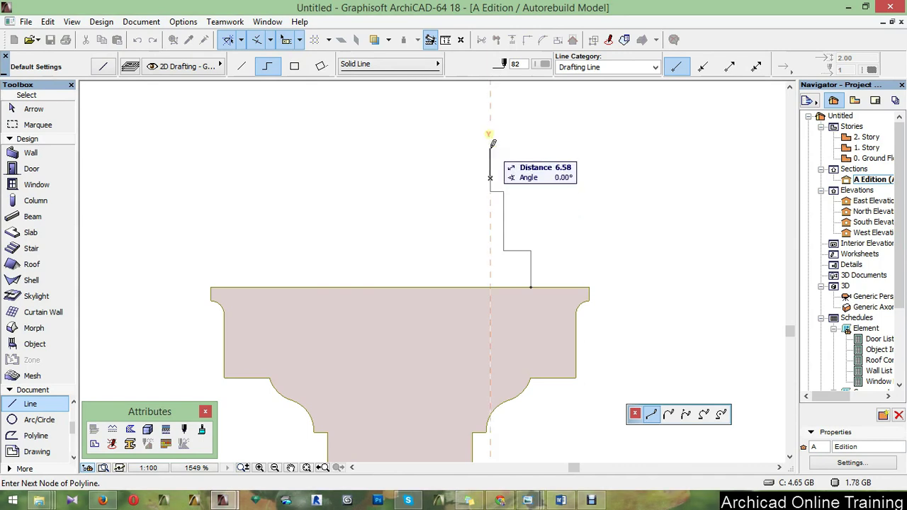
left_click(490, 161)
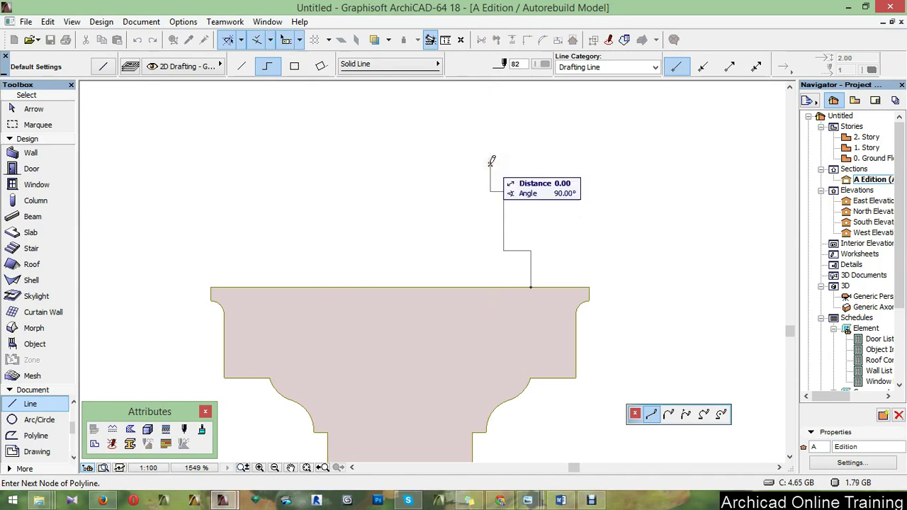
right_click(440, 164)
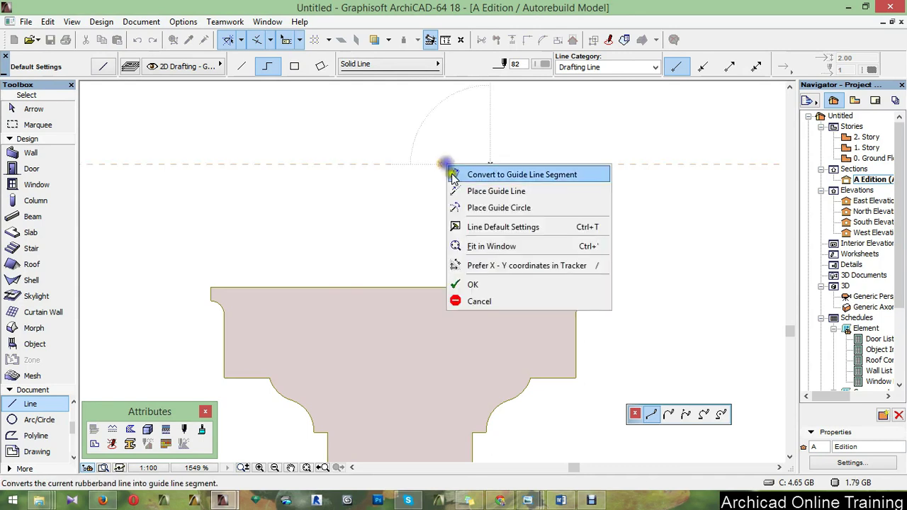
left_click(482, 284)
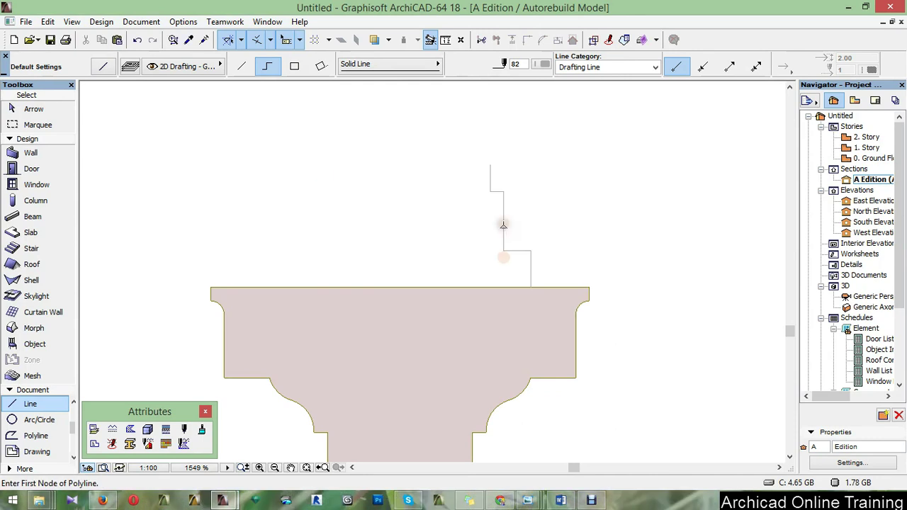
Suspend grouping so the stepped profile's segments can be selected individually.
left_click(502, 225, "shift")
key("Escape")
left_click(595, 41)
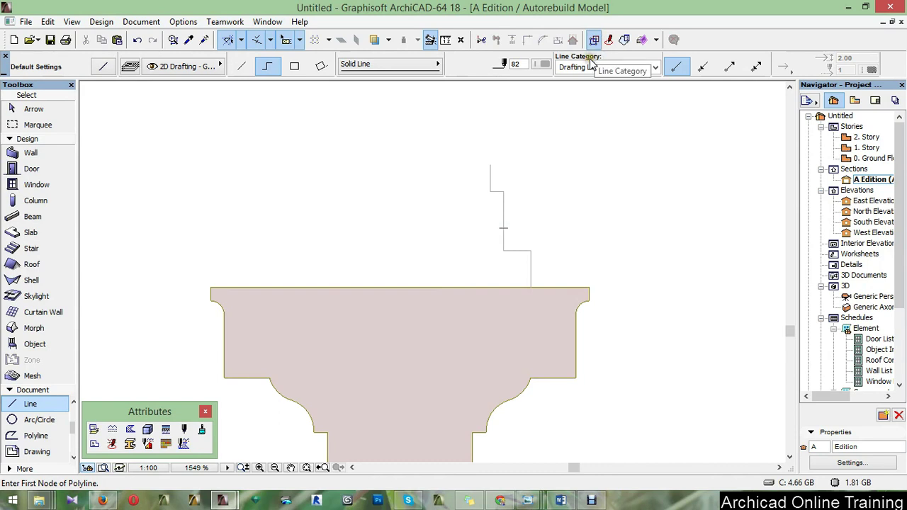
Curve the profile's lower inner vertical segment outward to the right into an arc of about 5.02 radius.
left_click(503, 225, "shift")
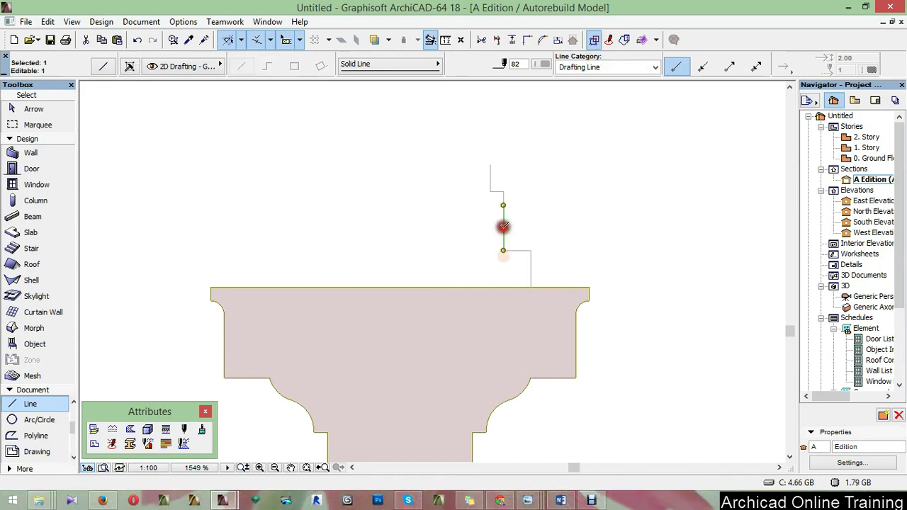
left_click_drag(503, 226, 516, 228)
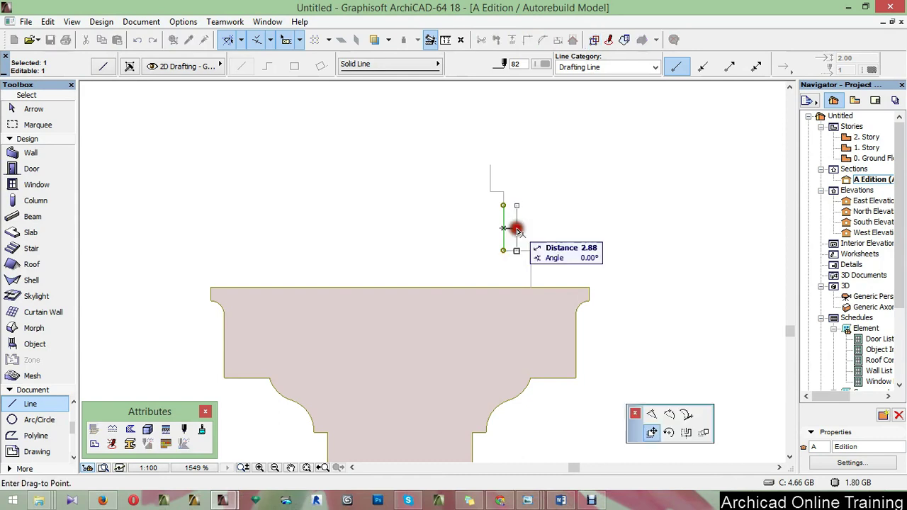
left_click(668, 414)
left_click(575, 259)
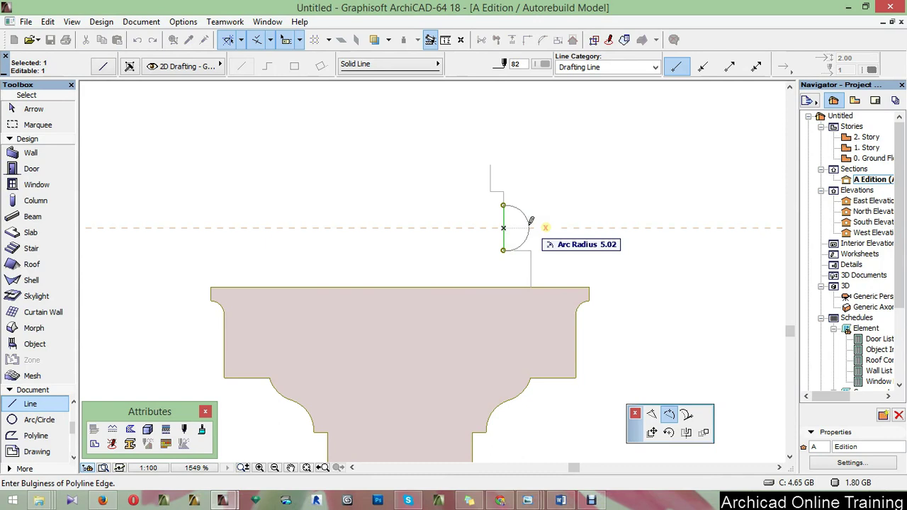
left_click(530, 223)
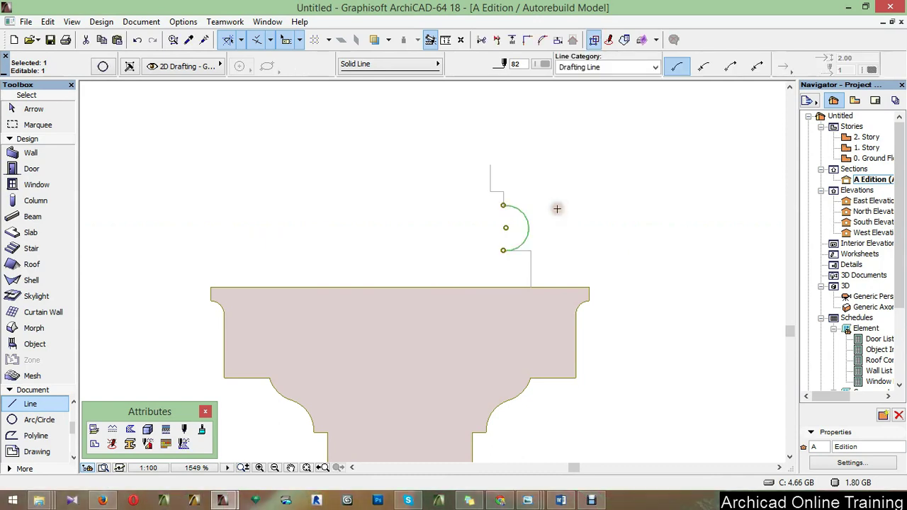
key("Escape")
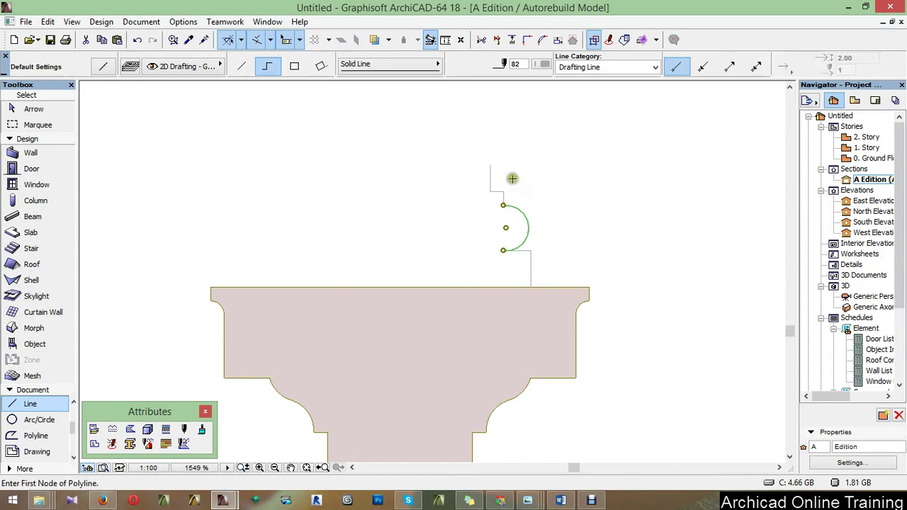
Draw a single diagonal line across the profile's upper step, from its outer corner to the middle of the vertical above.
scroll(512, 179, "up", 3)
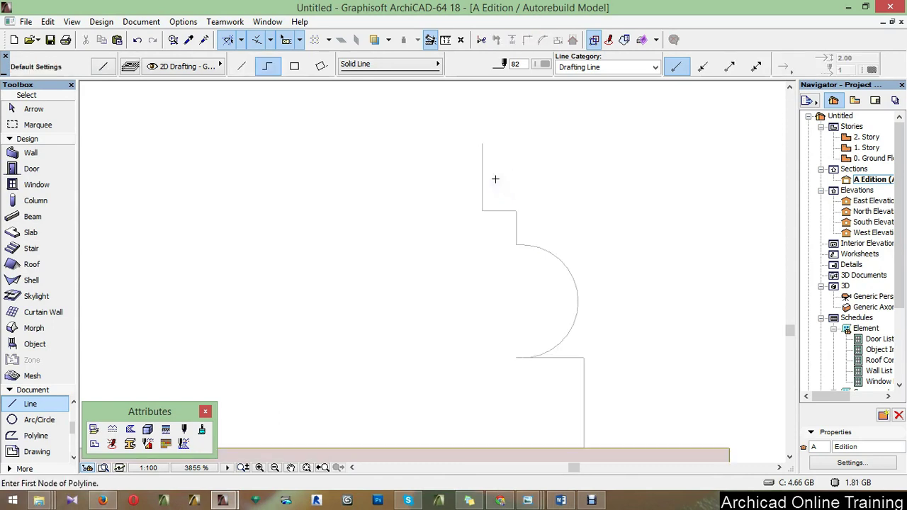
left_click(241, 66)
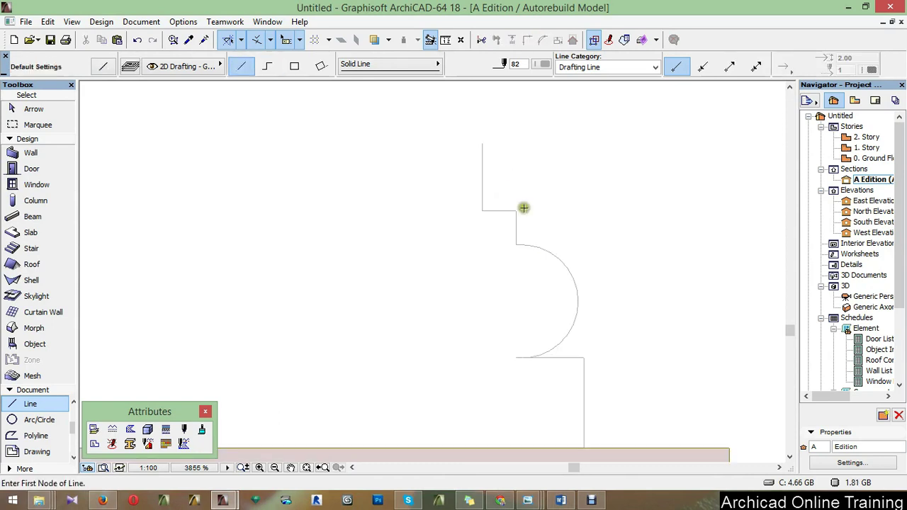
left_click(495, 199)
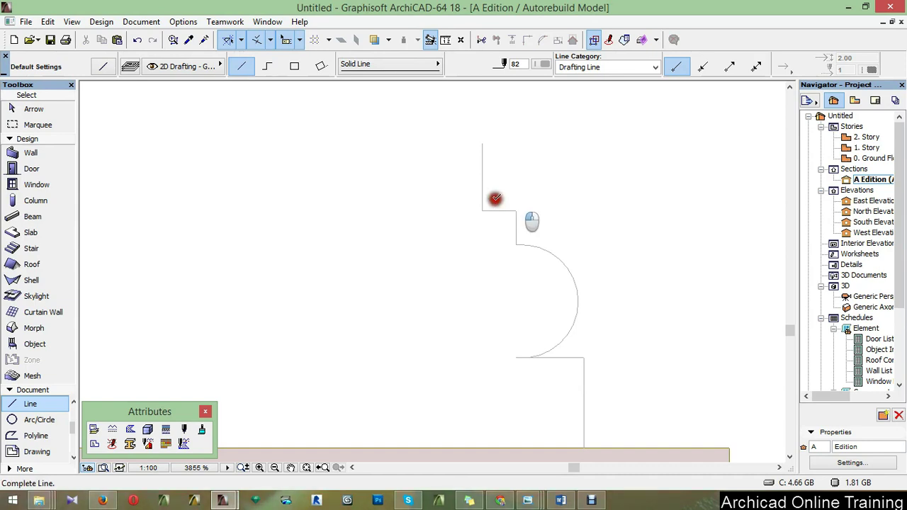
left_click(482, 175)
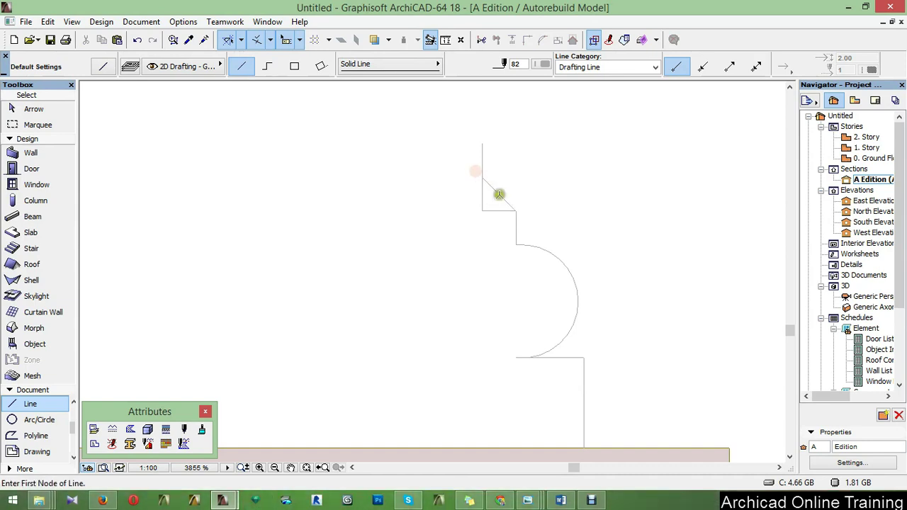
Curve the diagonal line toward the inner corner to form a concave arc on the upper step.
left_click(498, 193, "shift")
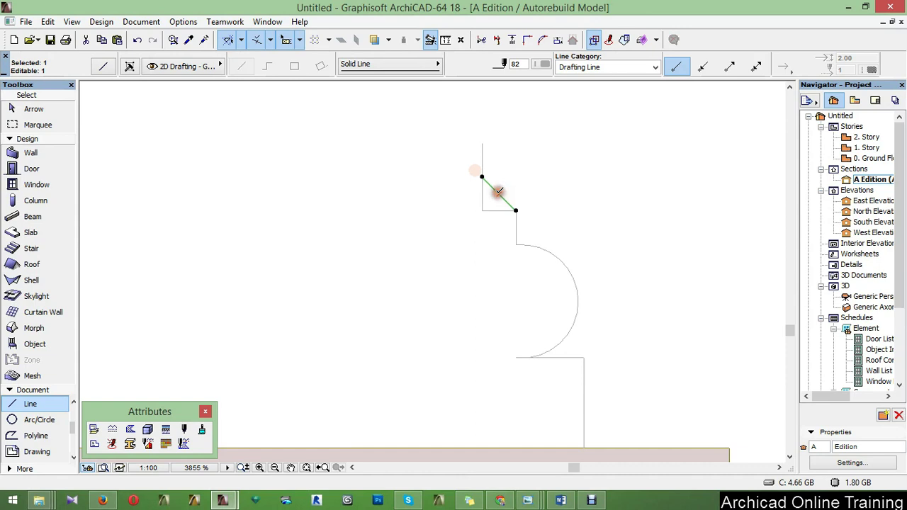
left_click(499, 191)
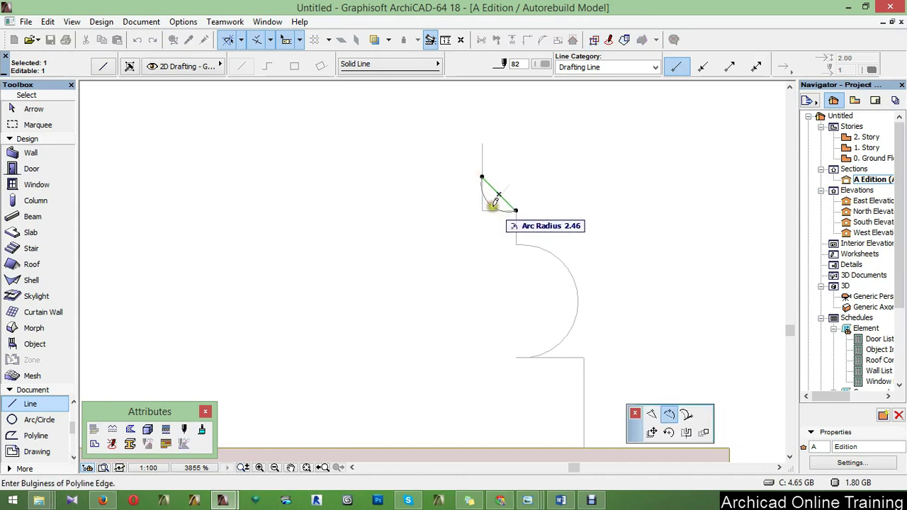
left_click(495, 202)
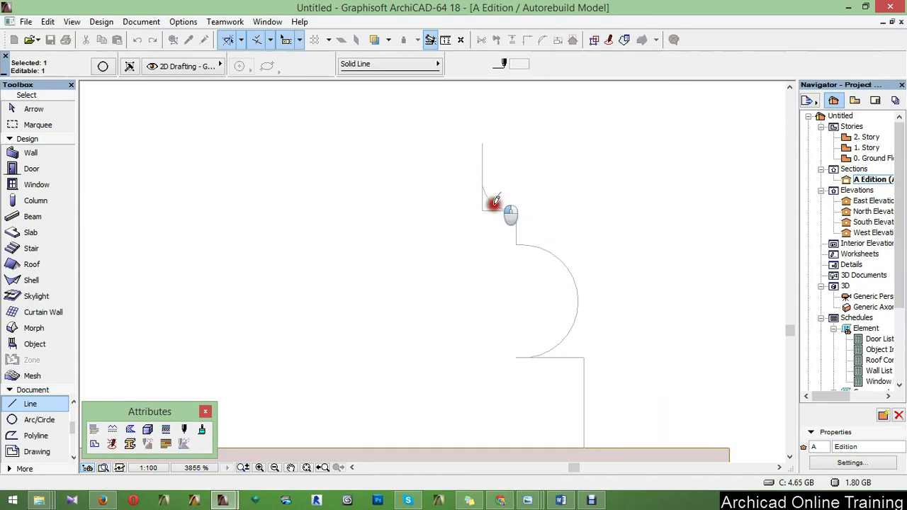
left_click(495, 202)
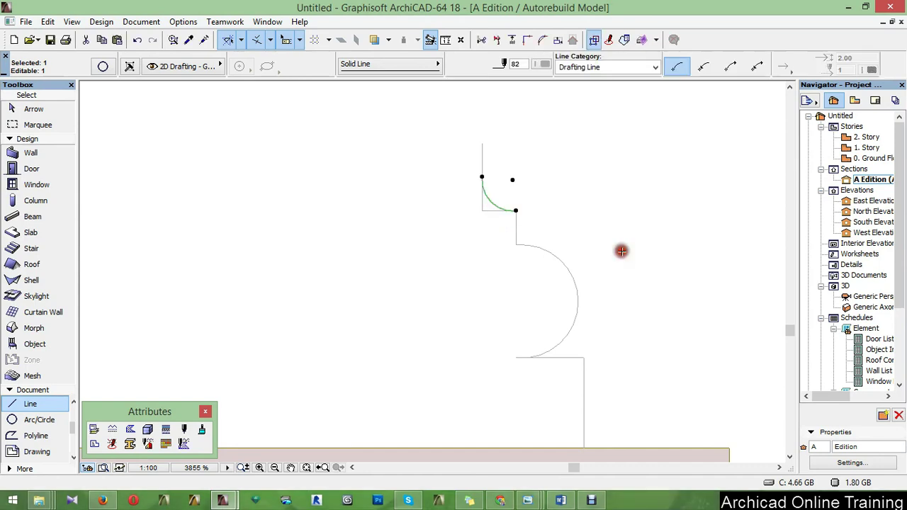
left_click(621, 251)
Delete the two straight segments that form the square corner behind the concave arc.
scroll(617, 225, "down", 2)
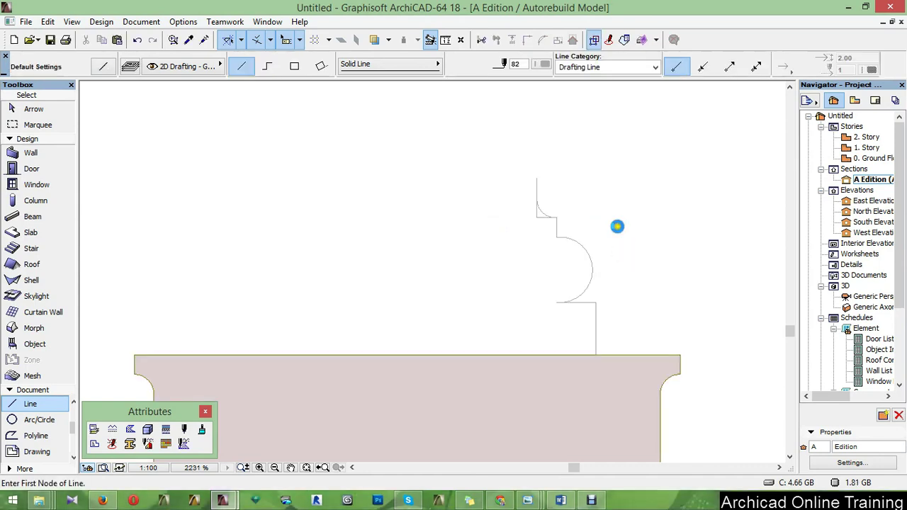
left_click(537, 213, "shift")
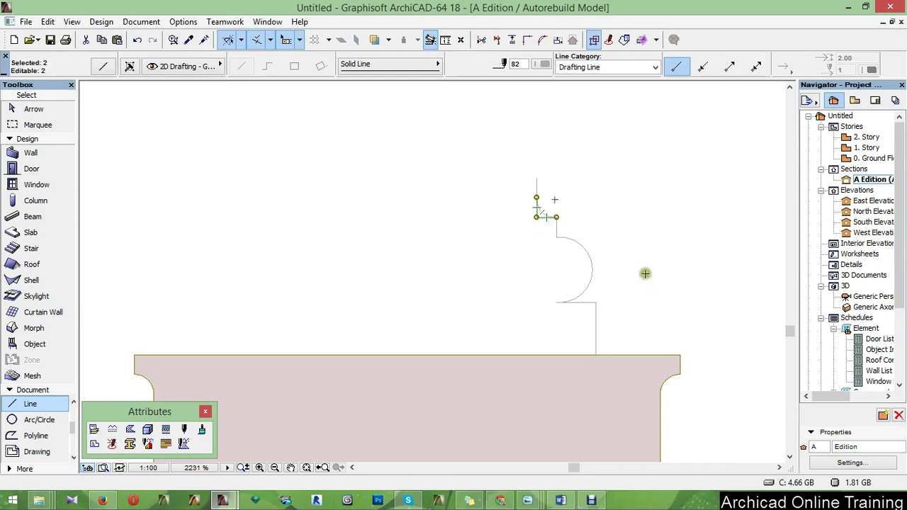
key("Escape")
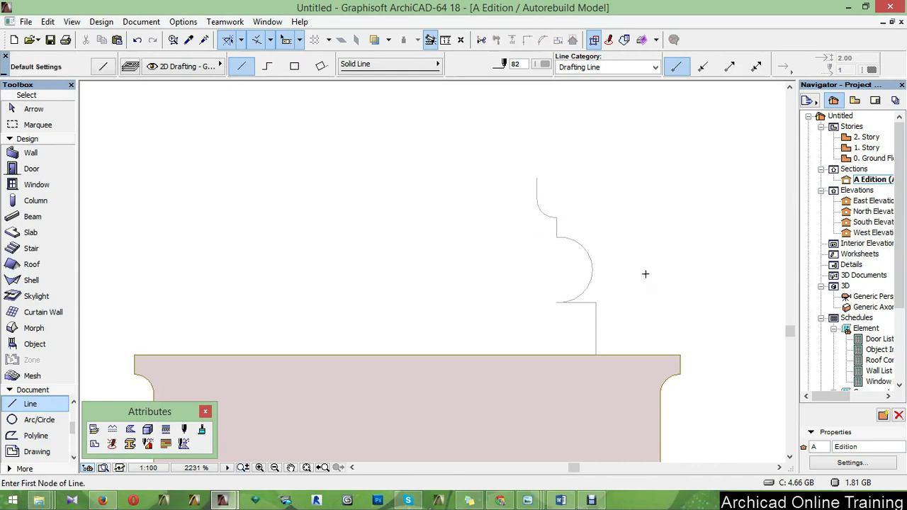
Draw a polyline from the centre of the capital's top edge straight up and across to the profile's upper end.
middle_click_drag(613, 238, 632, 248)
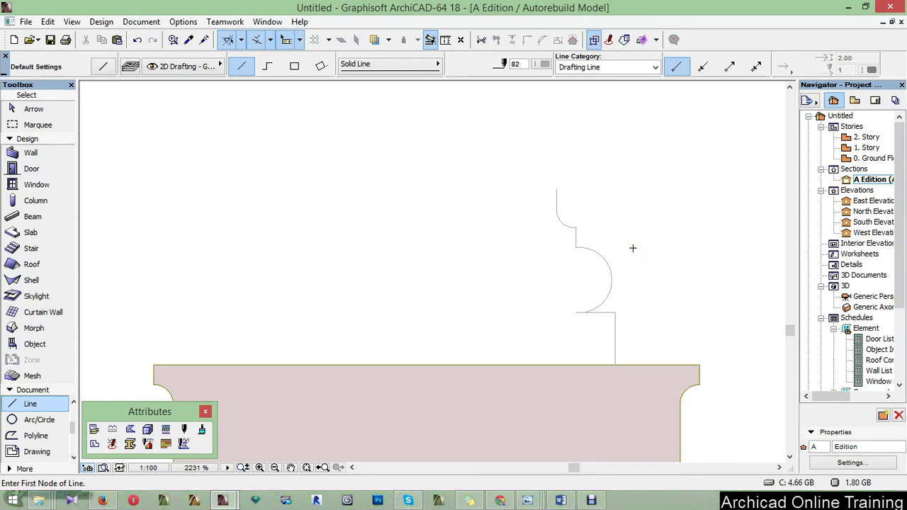
left_click(564, 289)
left_click(267, 67)
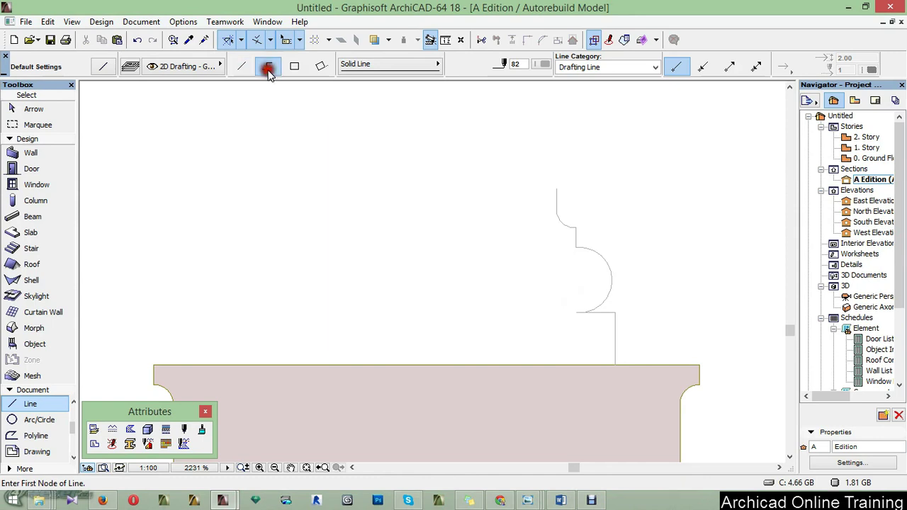
left_click(426, 365)
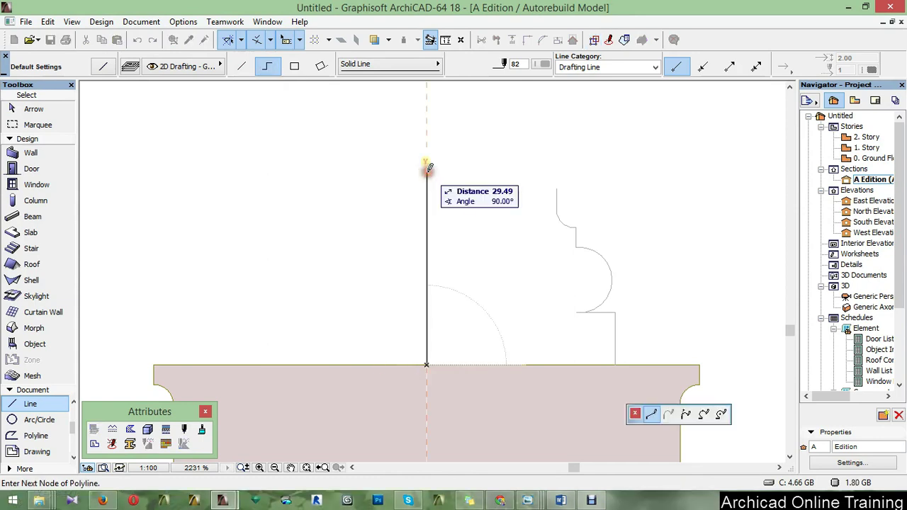
left_click(426, 187)
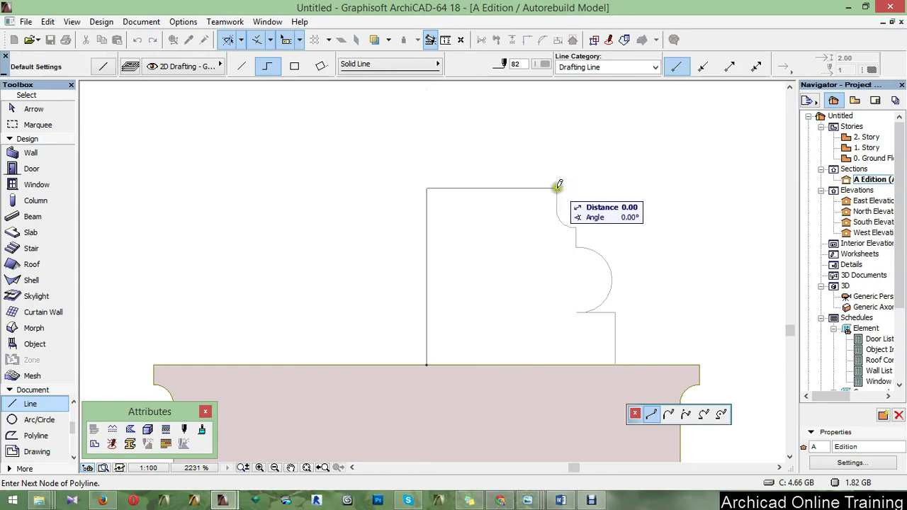
right_click(571, 174)
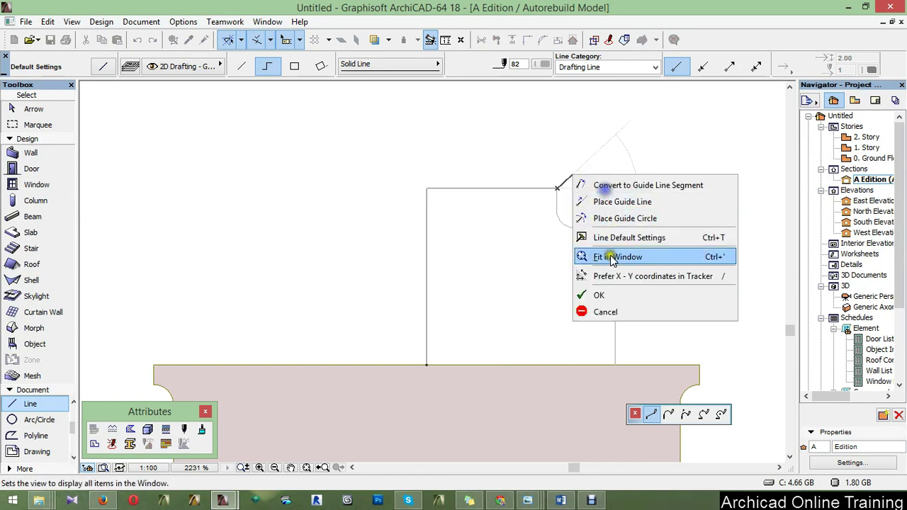
left_click(598, 295)
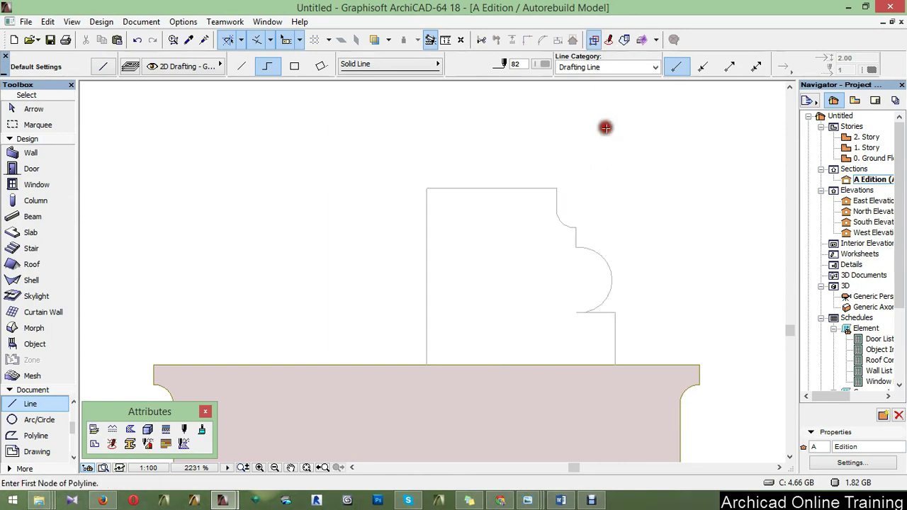
Move the profile's lines and arcs together so their upper end meets the end of the horizontal top edge.
left_click(564, 216, "shift")
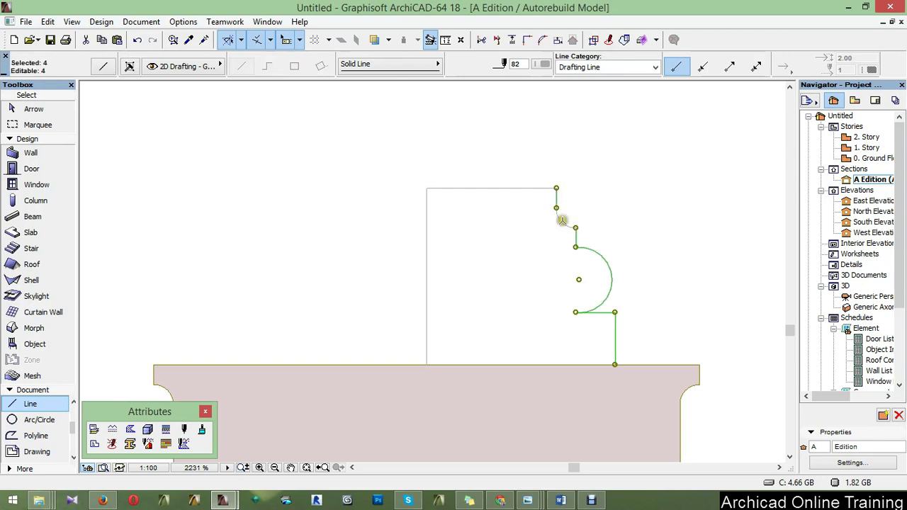
left_click(562, 221, "shift")
scroll(560, 191, "up", 1)
scroll(560, 189, "up", 4)
scroll(544, 192, "up", 2)
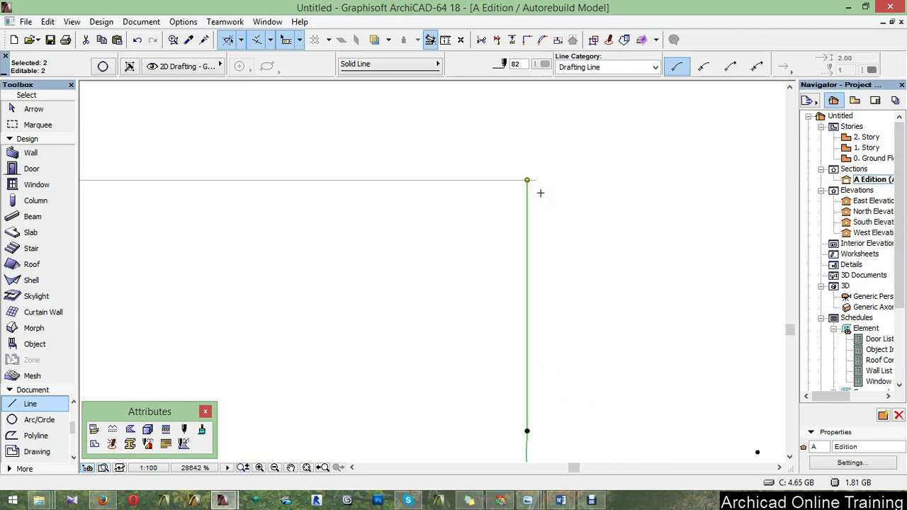
key("ctrl+d")
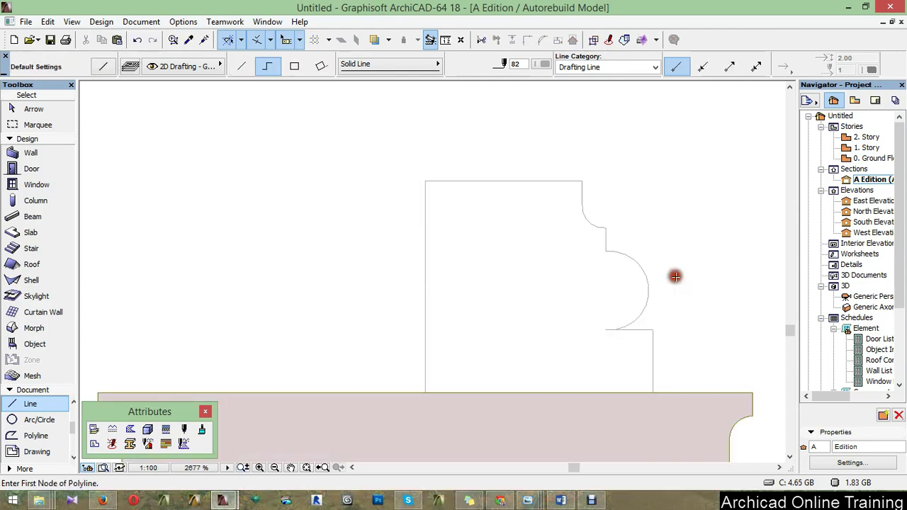
Begin a revolved morph by tracing the profile from its base corner up the lower block and across to the inner corner.
left_click(28, 328)
left_click(435, 347)
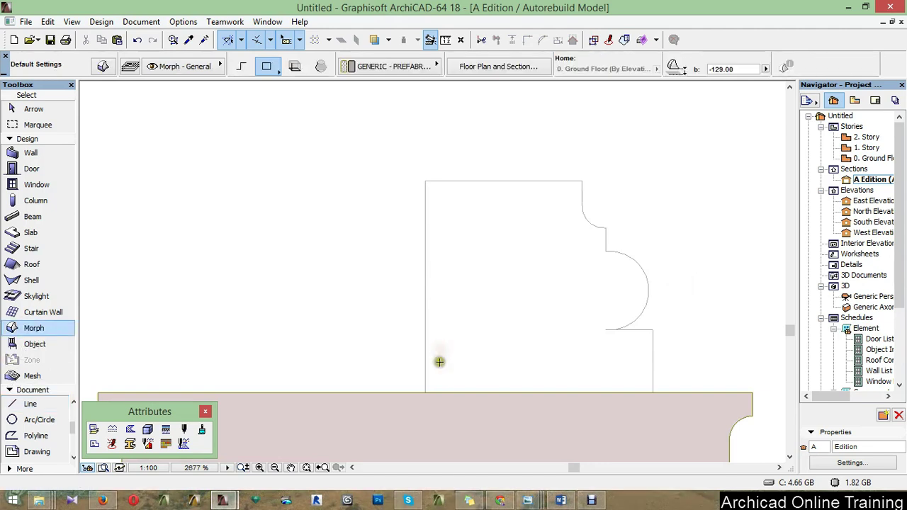
left_click(321, 68)
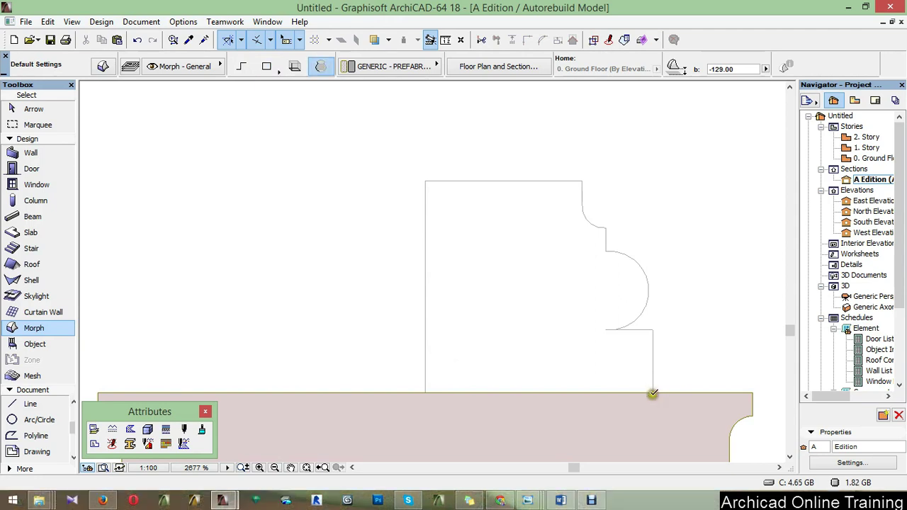
left_click(653, 330)
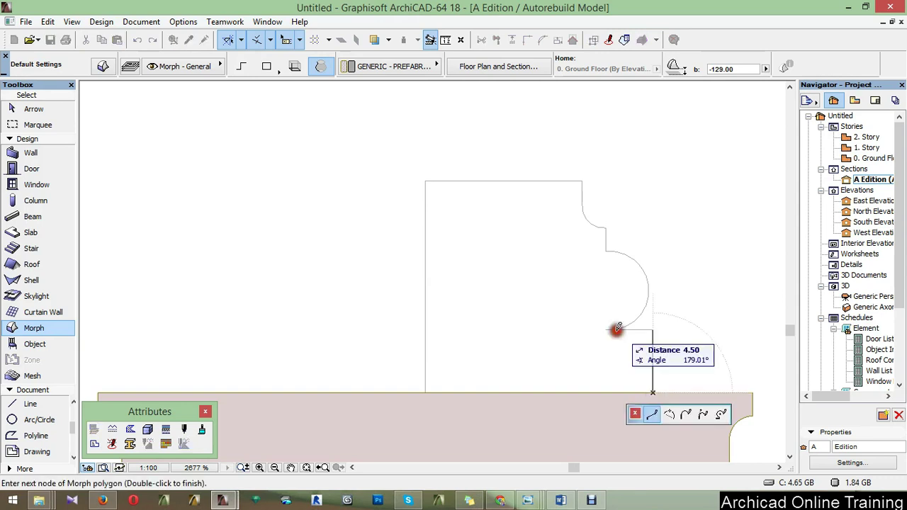
left_click(605, 330)
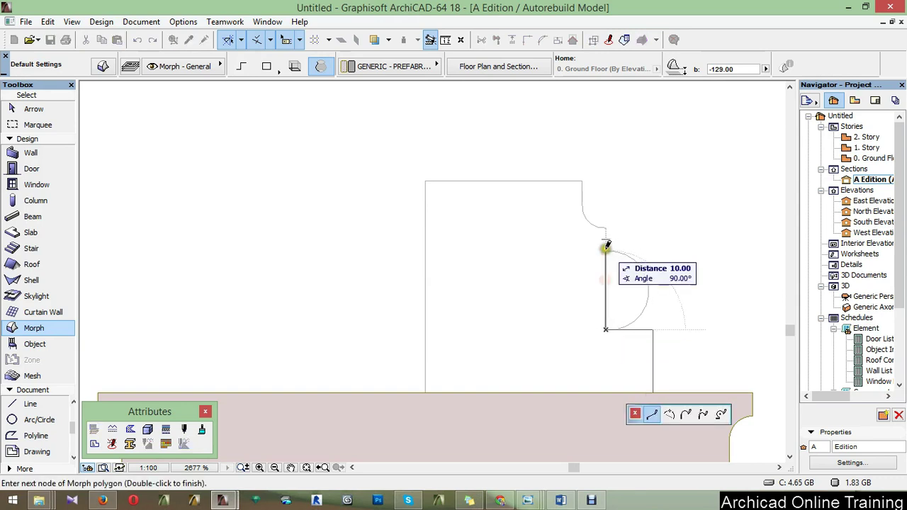
left_click(606, 251)
left_click(669, 413)
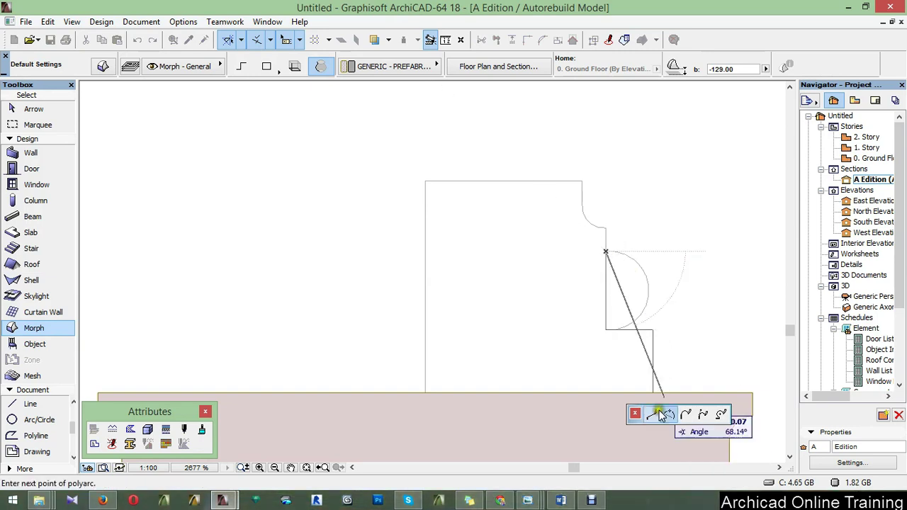
left_click(605, 329)
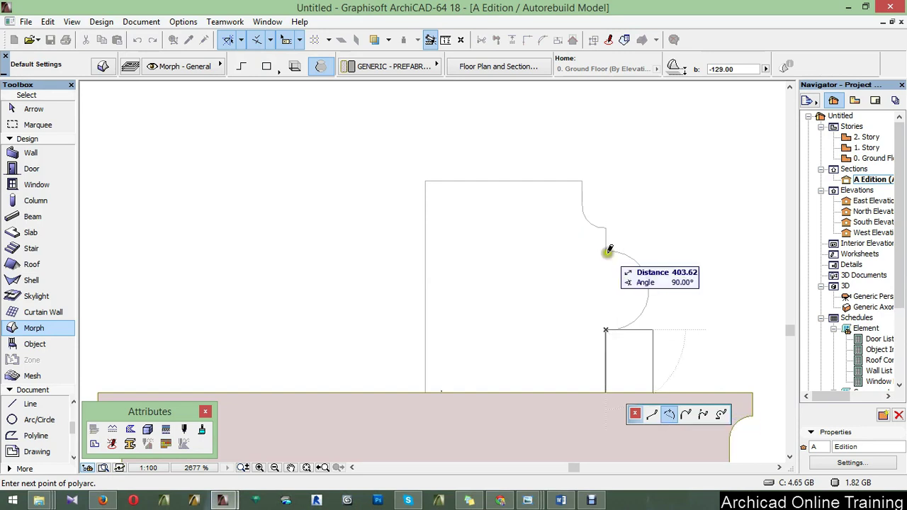
left_click(652, 414)
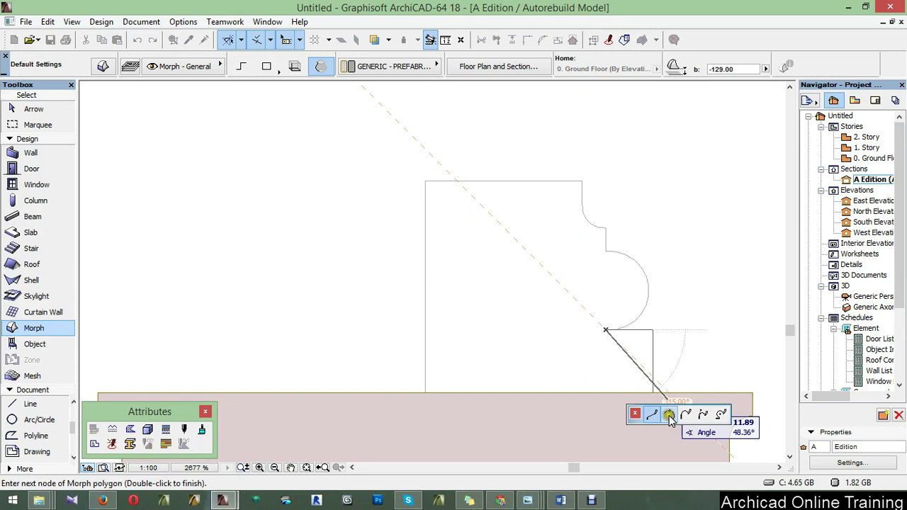
Continue the morph outline along the bulge, the small vertical, the concave arc and the top edge to the centre line.
left_click(669, 414)
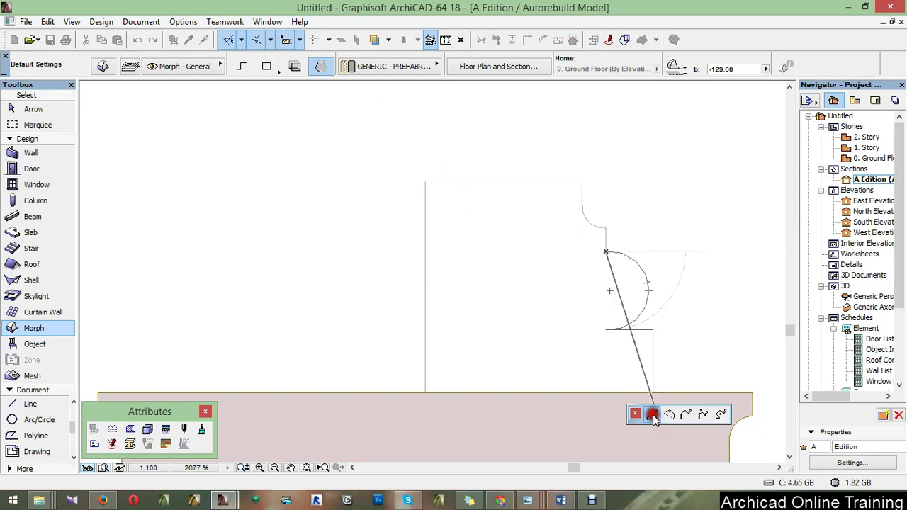
left_click(606, 251)
left_click(606, 228)
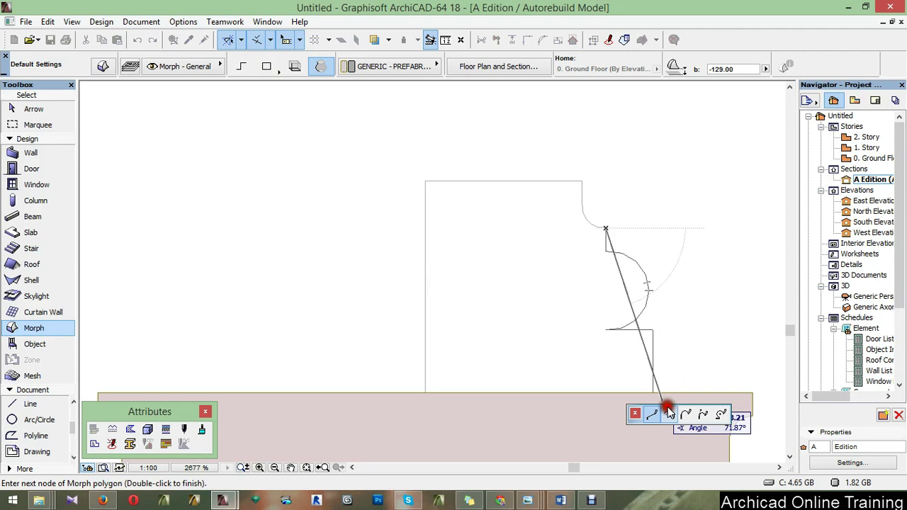
left_click(669, 414)
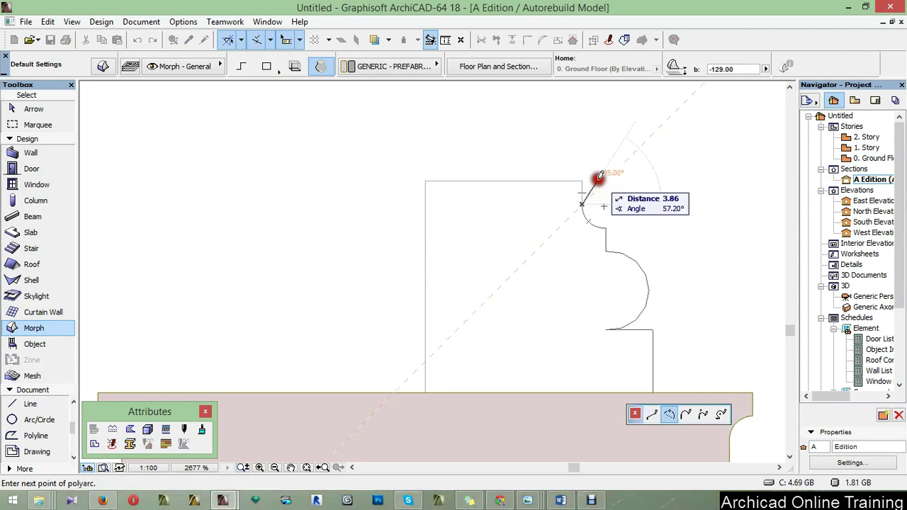
left_click(653, 415)
left_click(582, 180)
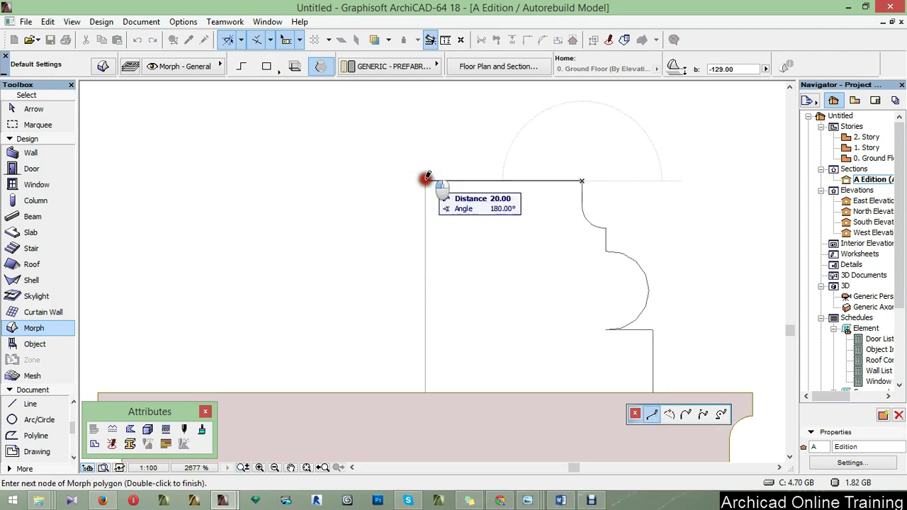
left_click(425, 180)
Revolve the traced outline 360° about the vertical centre line.
right_click(498, 135)
left_click(544, 235)
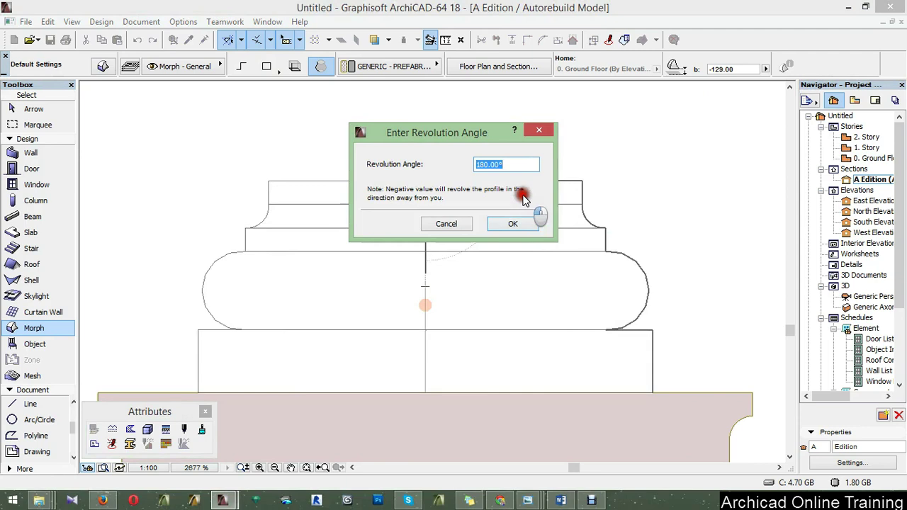
type("360")
key("Return")
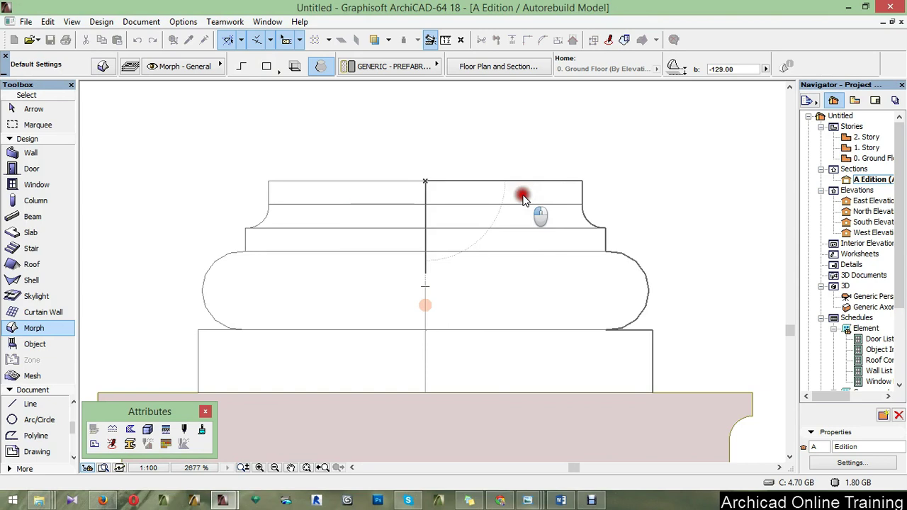
Examine the revolved moulding on the column in 3D from above and from the side.
scroll(523, 198, "down", 2)
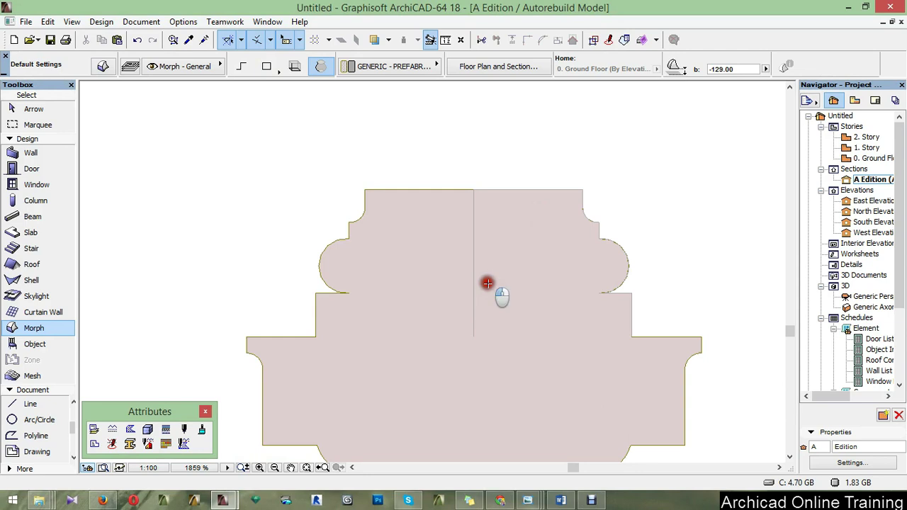
key("F3")
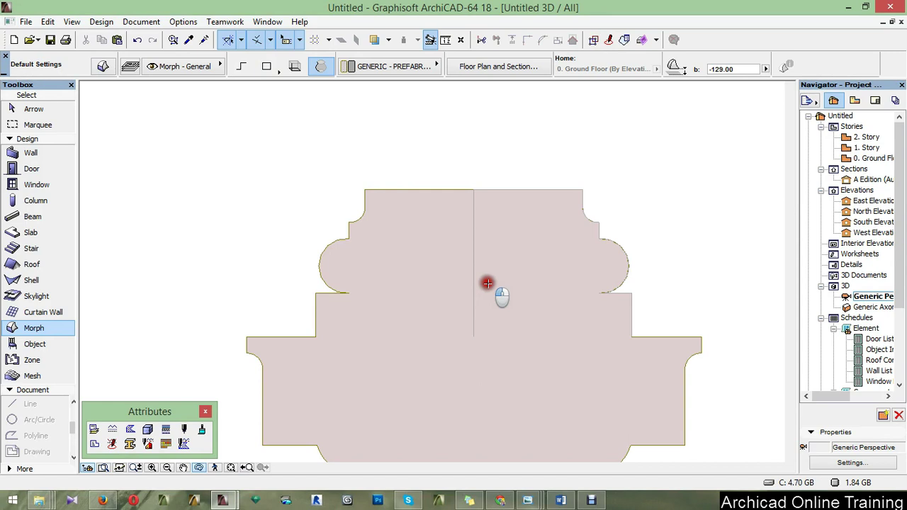
middle_click_drag(453, 220, 439, 242, "shift")
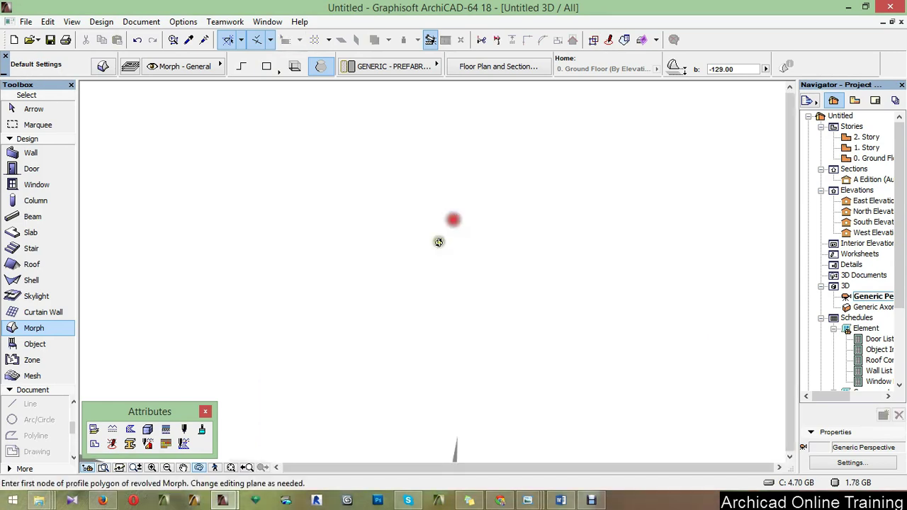
left_click_drag(438, 243, 420, 272)
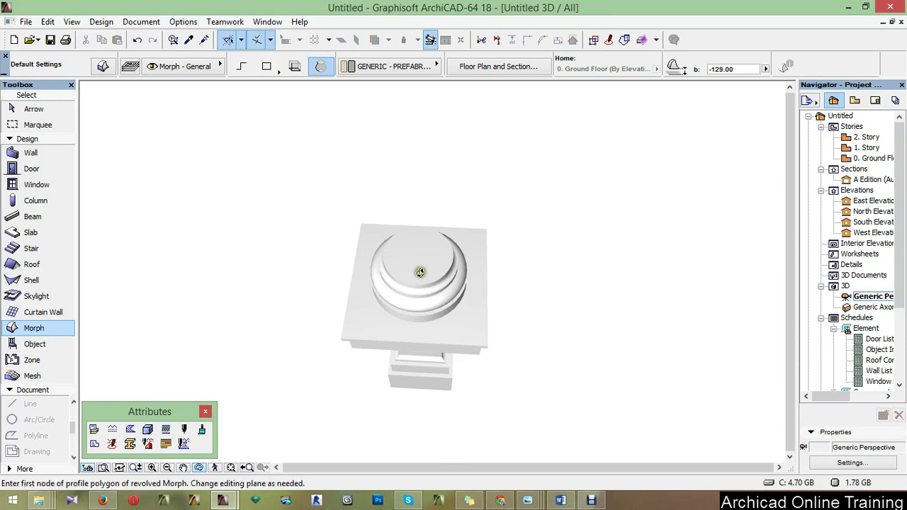
left_click_drag(420, 273, 410, 281)
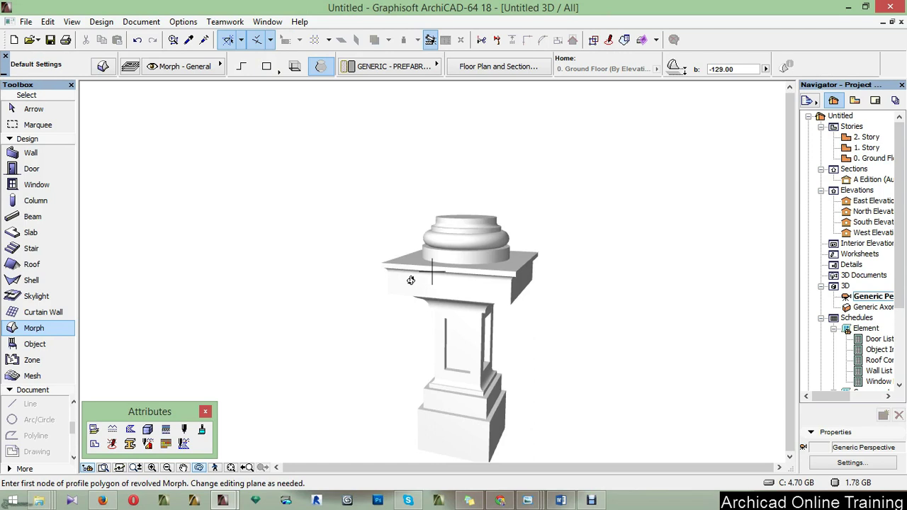
Set the base elevation of the square column morph to -129 in the ground floor plan.
key("F2")
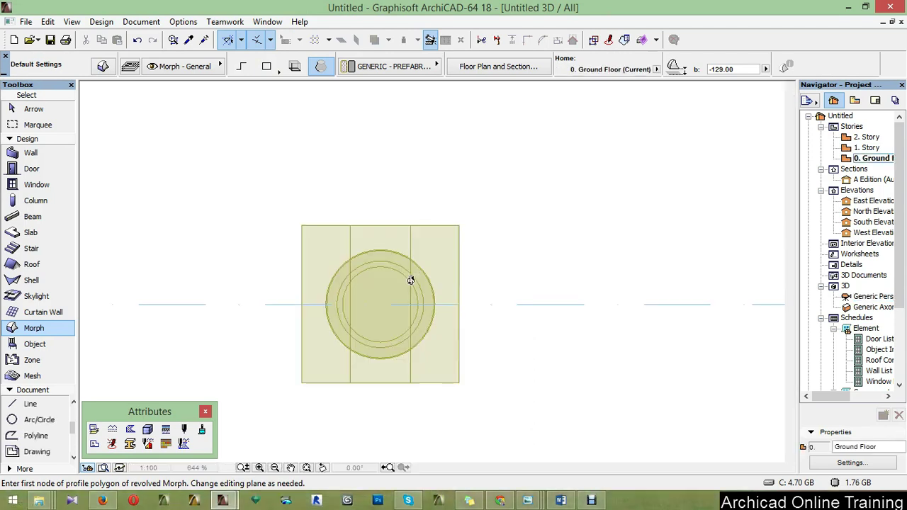
left_click(441, 279)
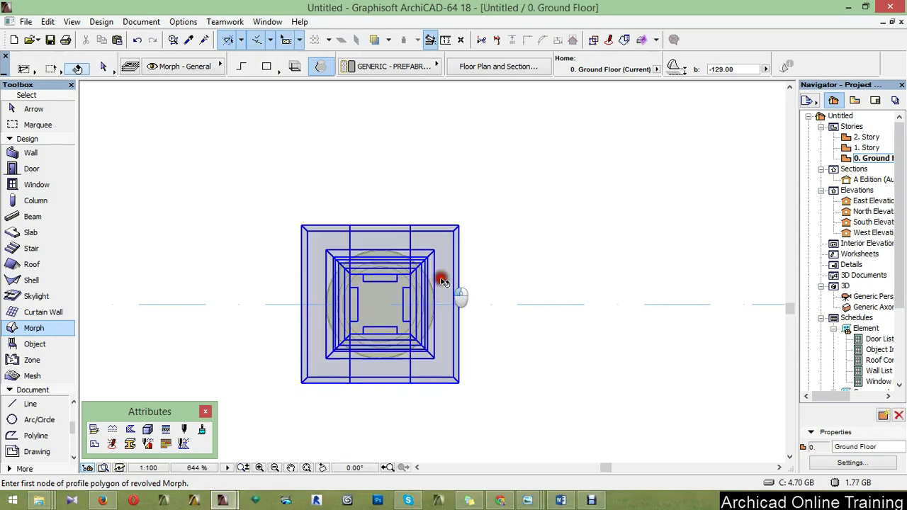
left_click(430, 329)
key("Escape")
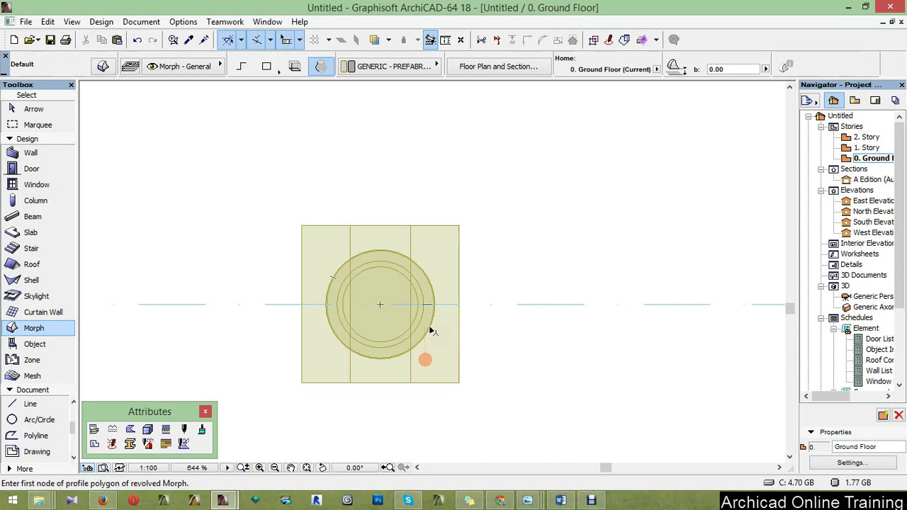
key("ctrl+a")
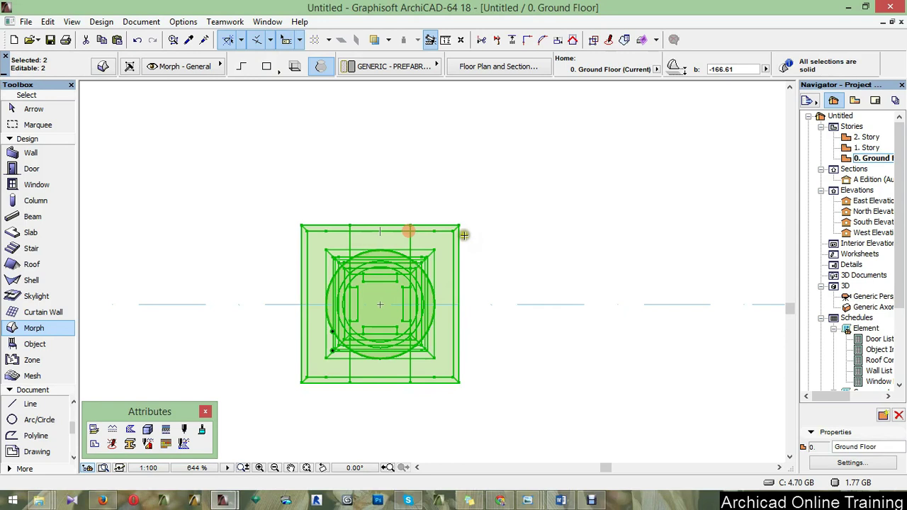
key("Escape")
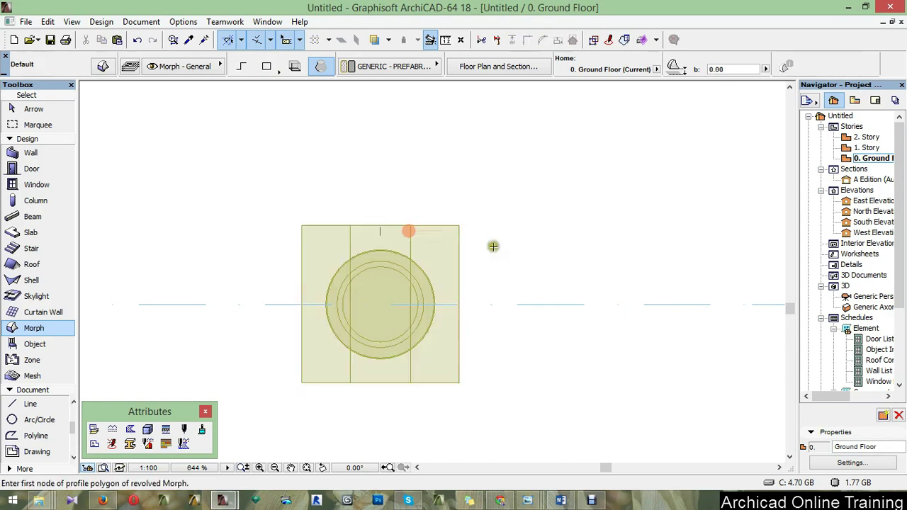
left_click(455, 265, "shift")
double_click(715, 69)
type("-129")
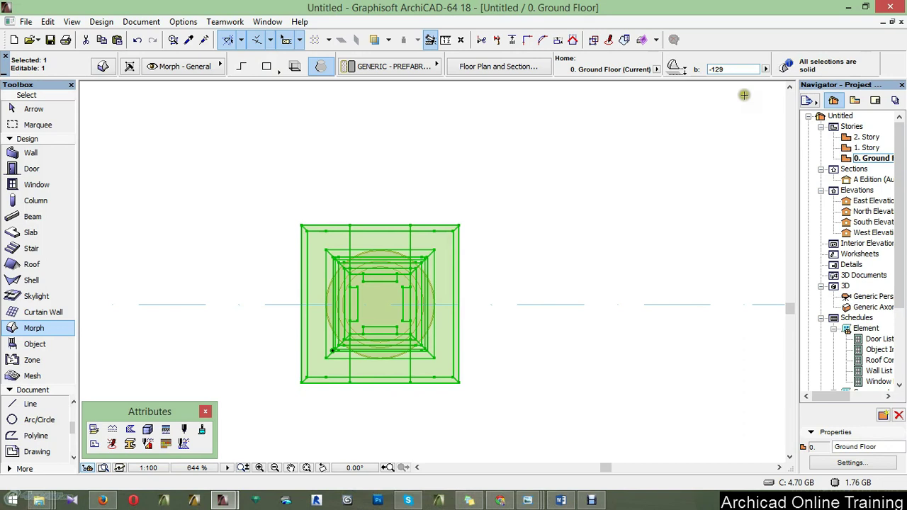
left_click(554, 351)
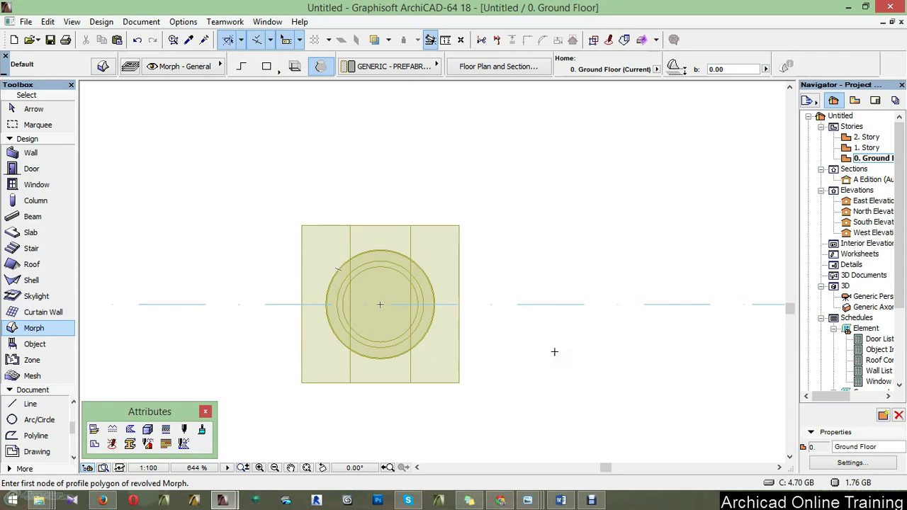
In section A, move the revolved moulding vertically so its base sits on the top edge of the square column.
left_click(527, 211)
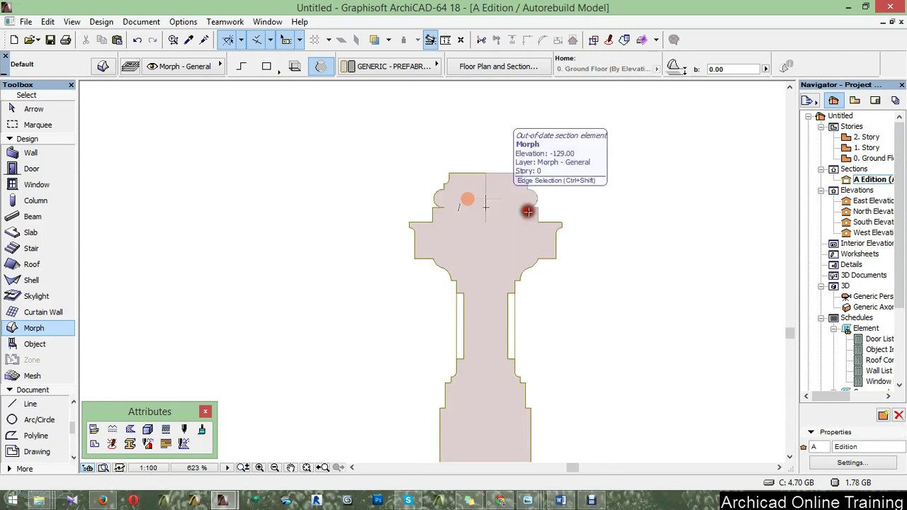
key("shift")
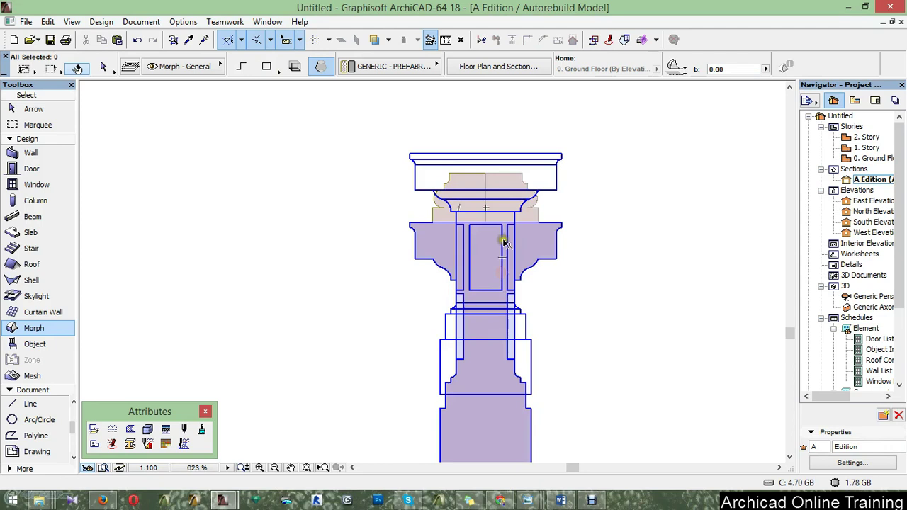
left_click(571, 231)
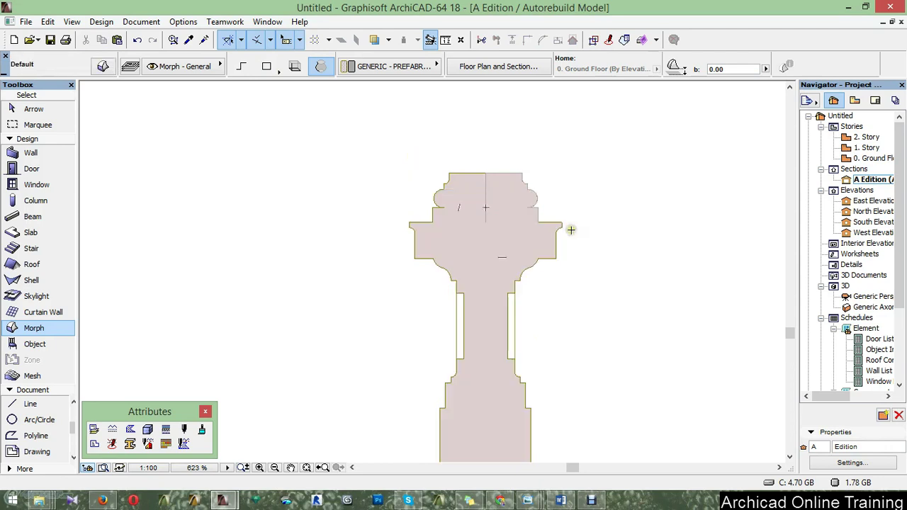
key("F3")
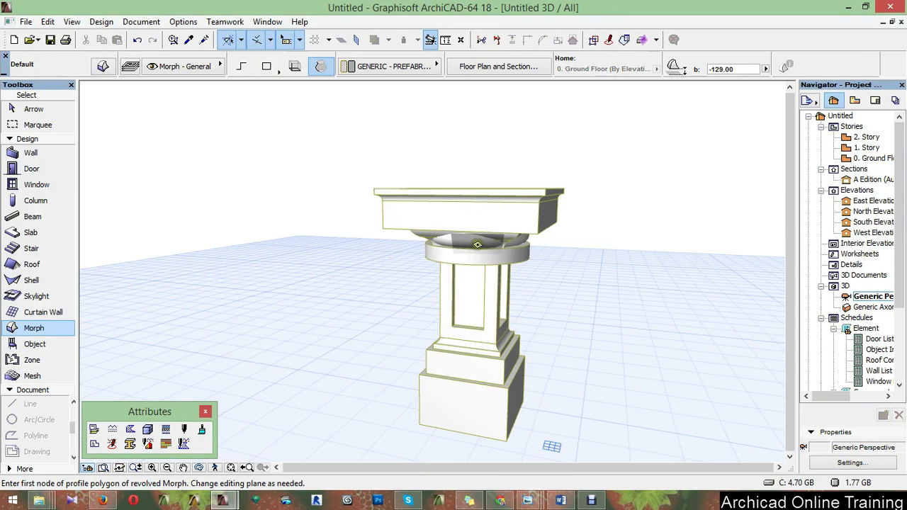
double_click(860, 181)
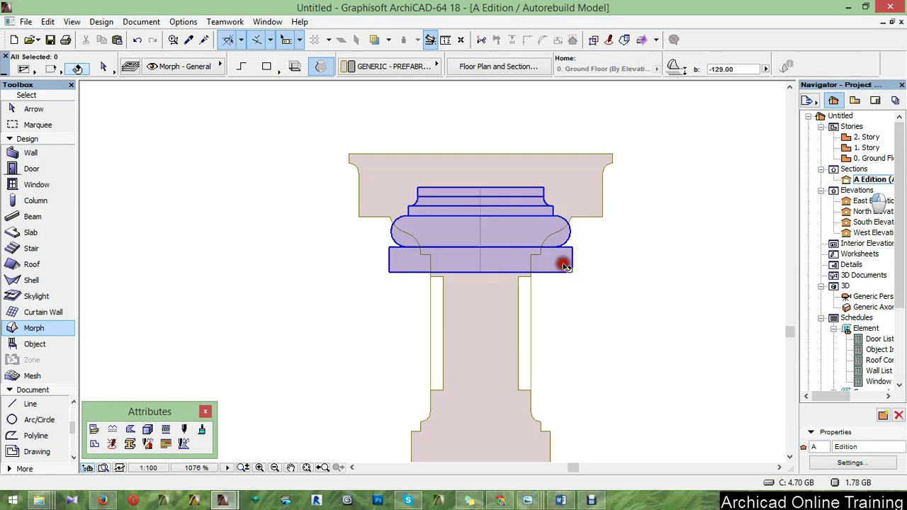
left_click(565, 267)
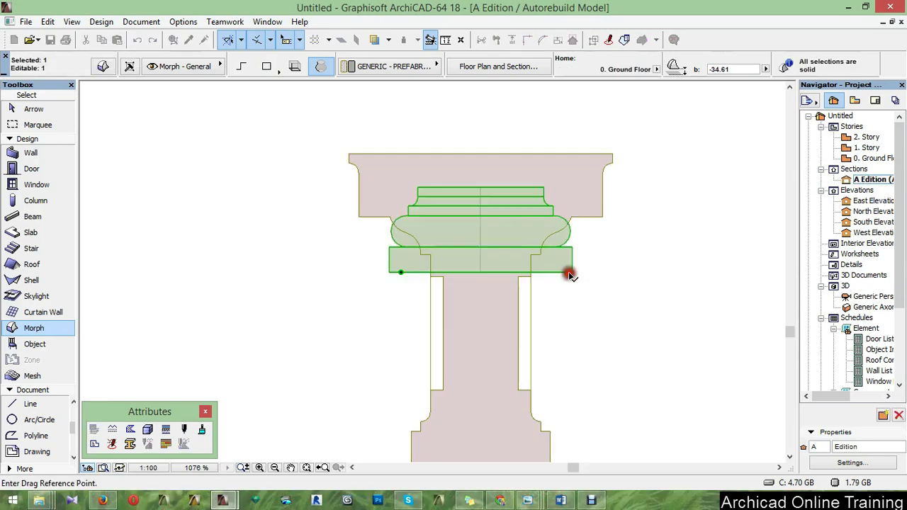
left_click(566, 147)
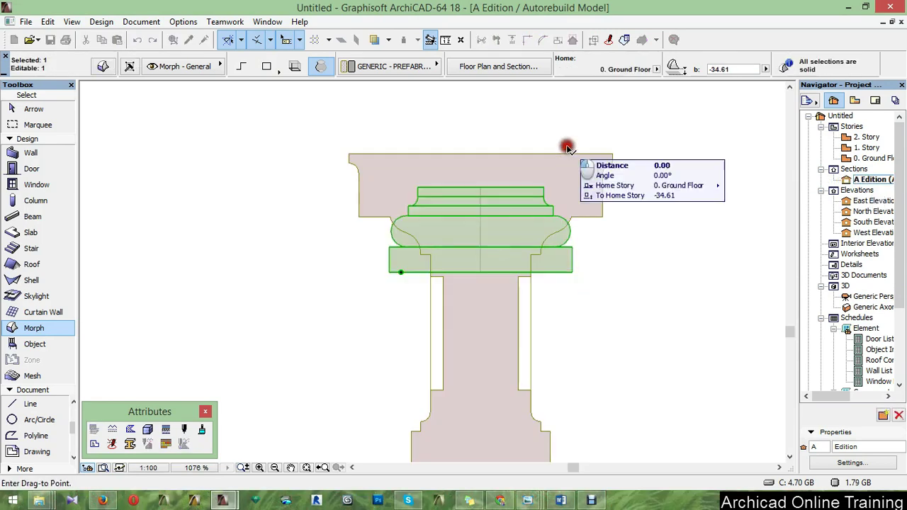
left_click(571, 153)
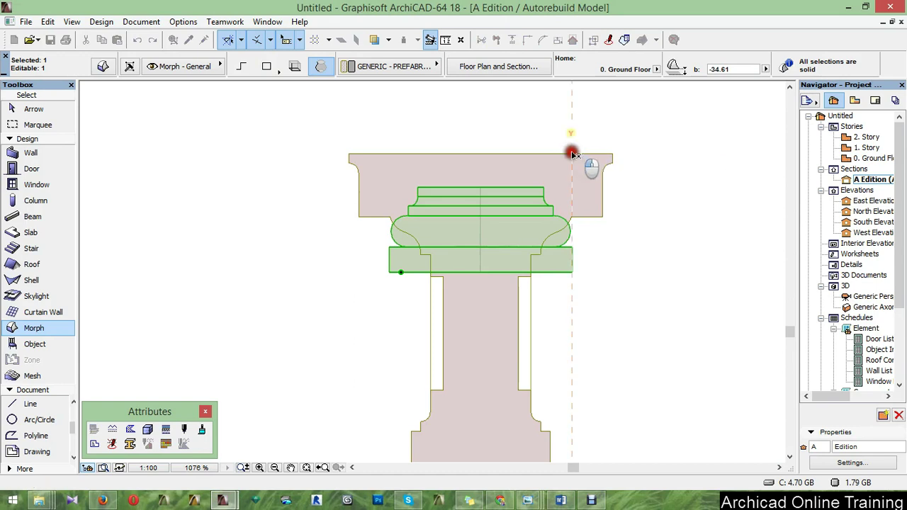
key("Escape")
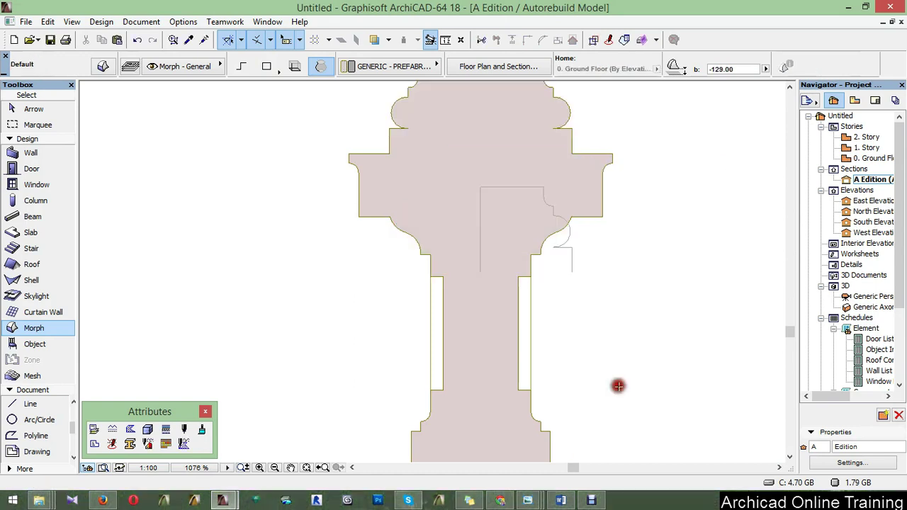
scroll(616, 389, "down", 3)
scroll(607, 290, "up", 2)
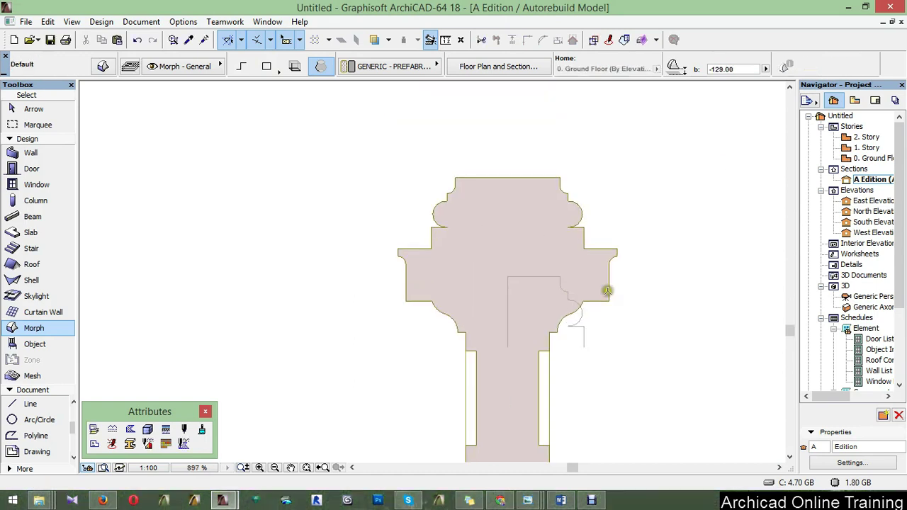
scroll(607, 290, "up", 2)
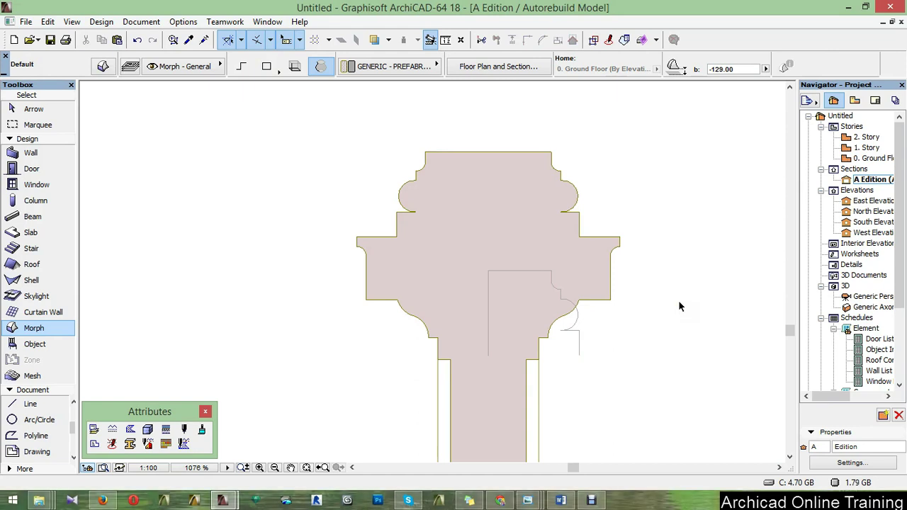
key("F3")
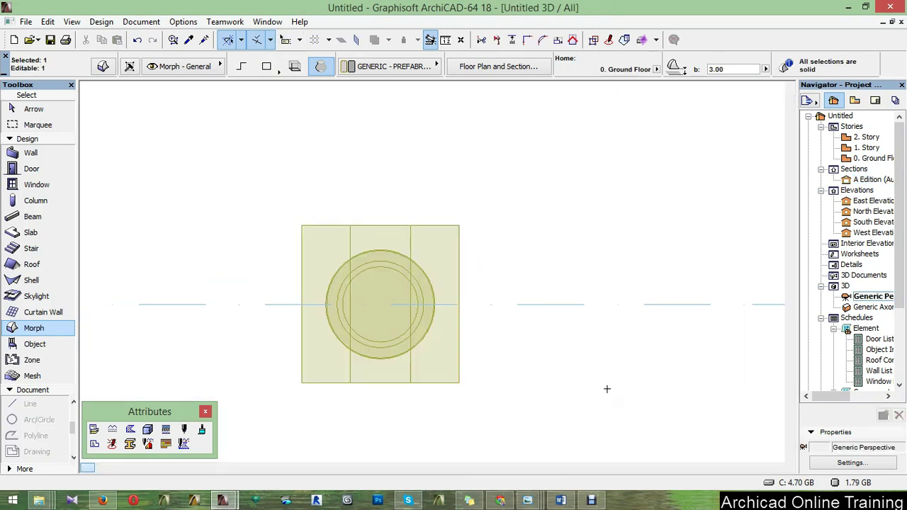
In the ground floor plan, draw a straight vertical line from the moulding's centre to just beyond its upper outer edge.
key("F2")
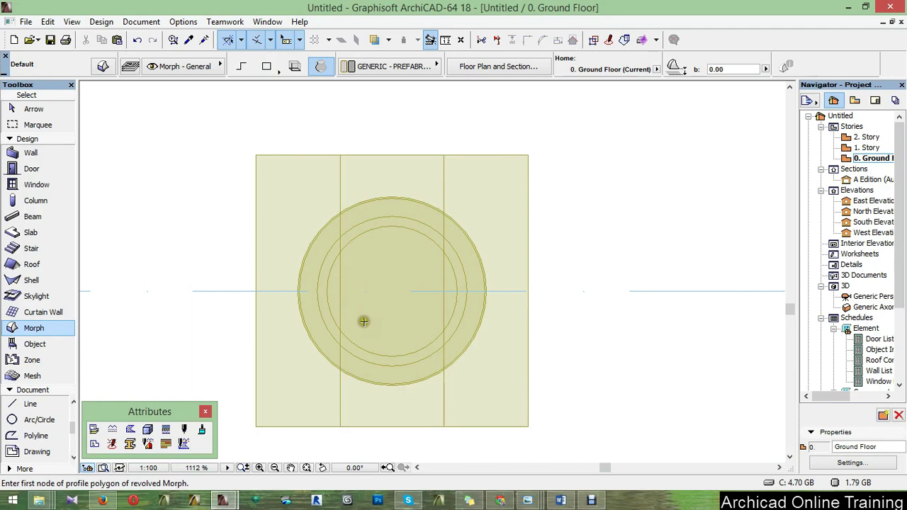
scroll(363, 321, "up", 2)
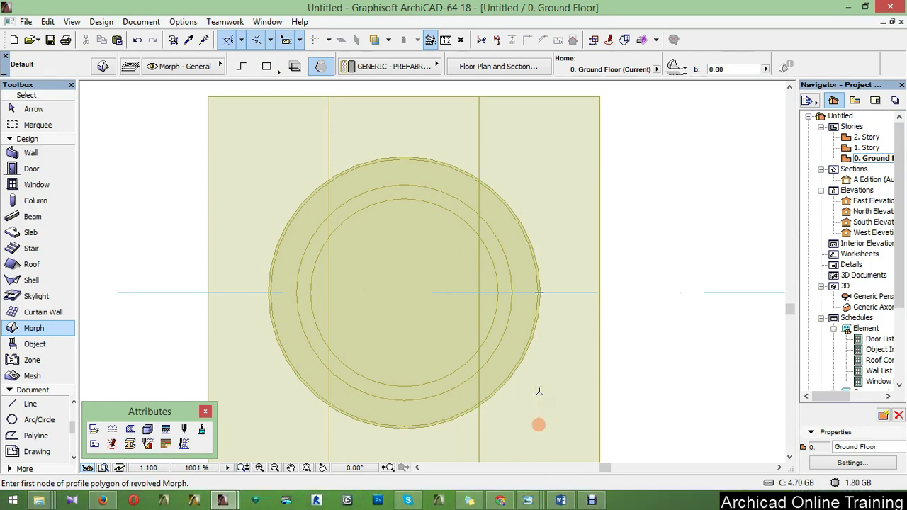
left_click(28, 404)
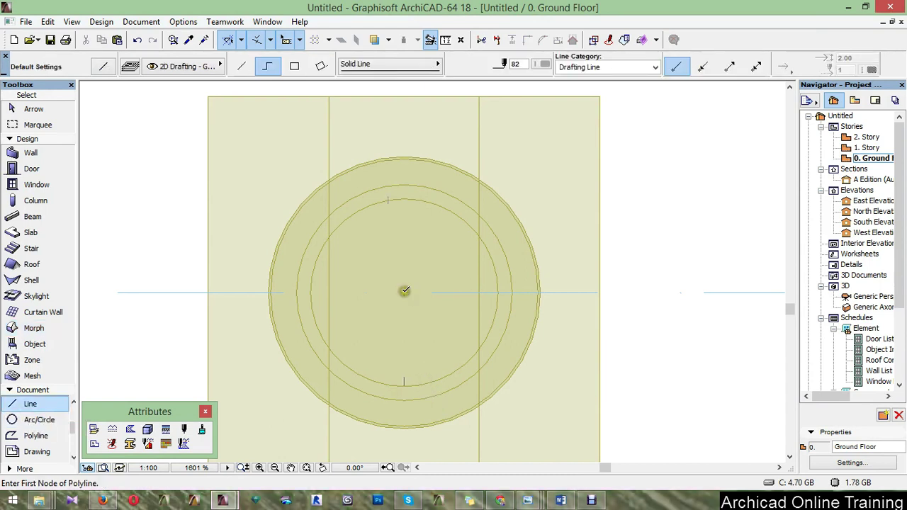
left_click(404, 291)
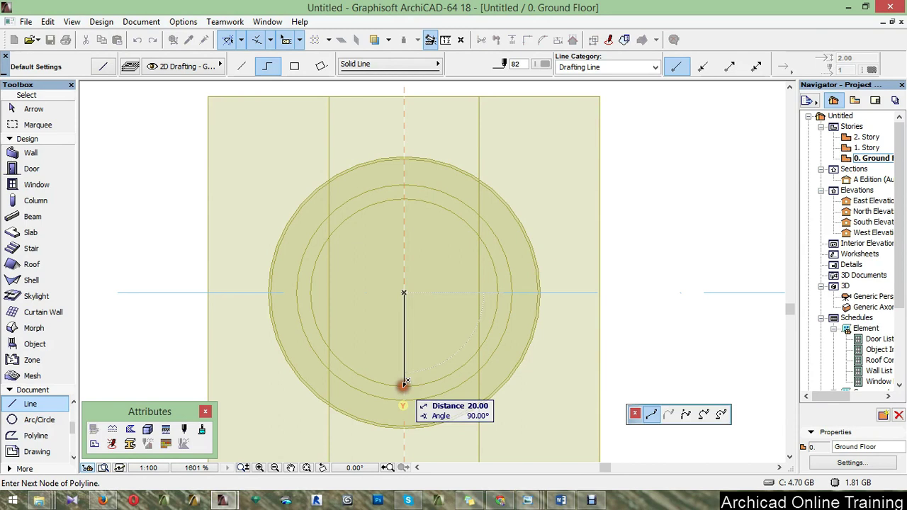
left_click(404, 141)
right_click(443, 134)
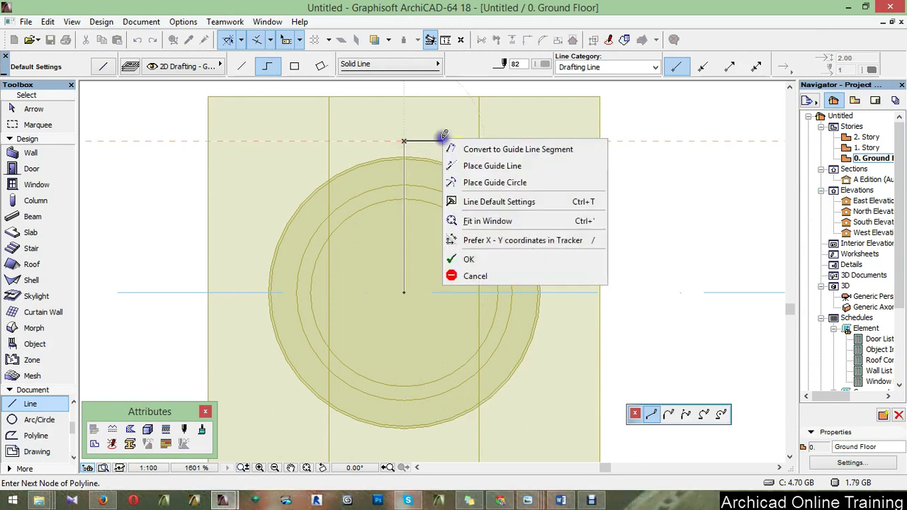
left_click(488, 260)
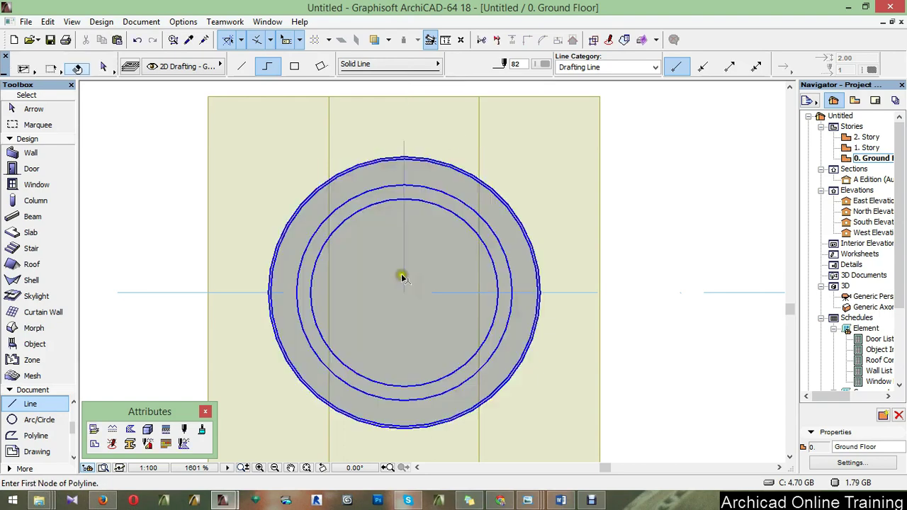
Configure a rotated Multiply of the vertical line using Spread with a spacing of 7.50°.
left_click(404, 276, "shift")
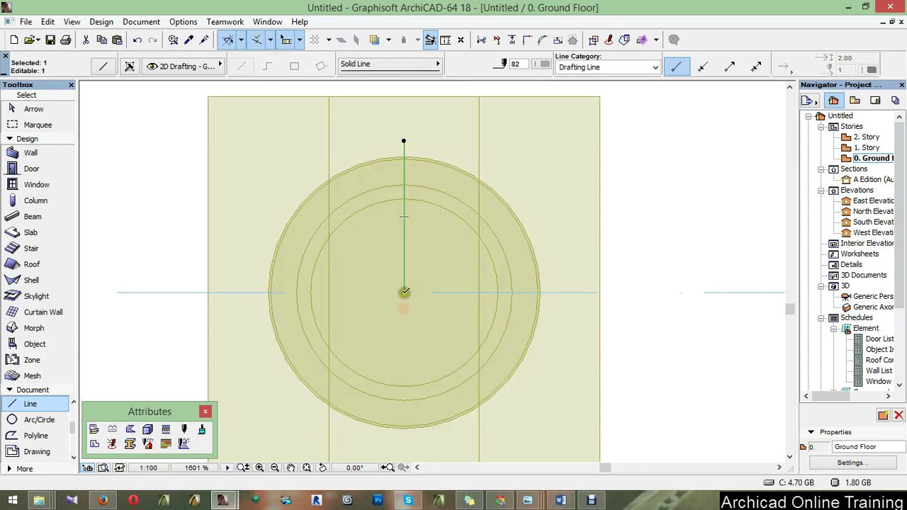
right_click(404, 290)
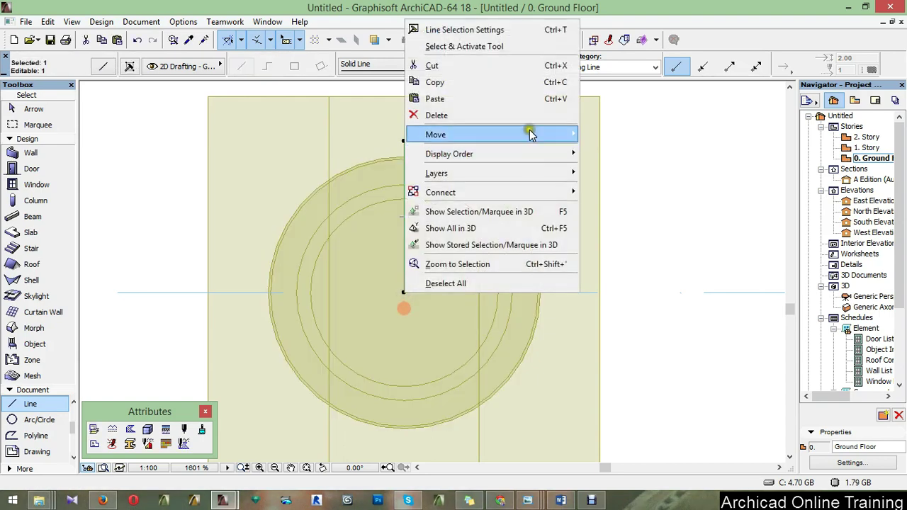
mouse_move(531, 132)
left_click(613, 290)
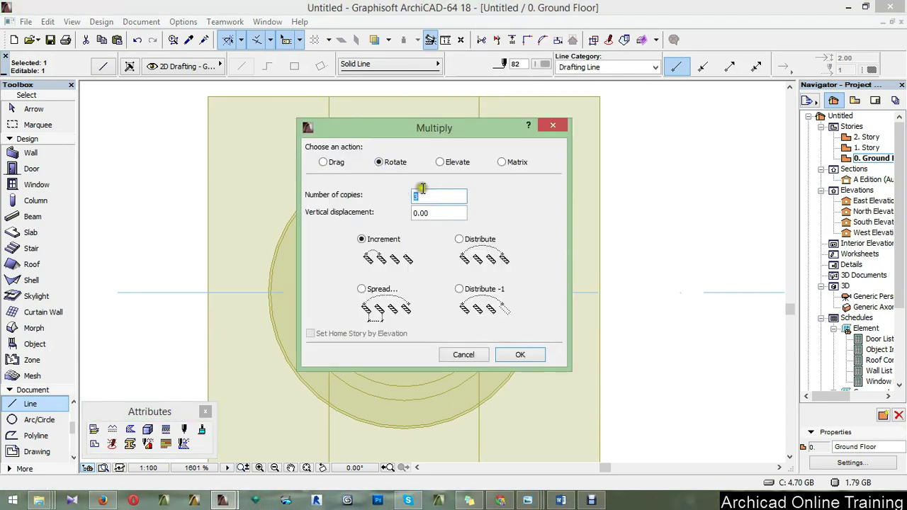
left_click(362, 289)
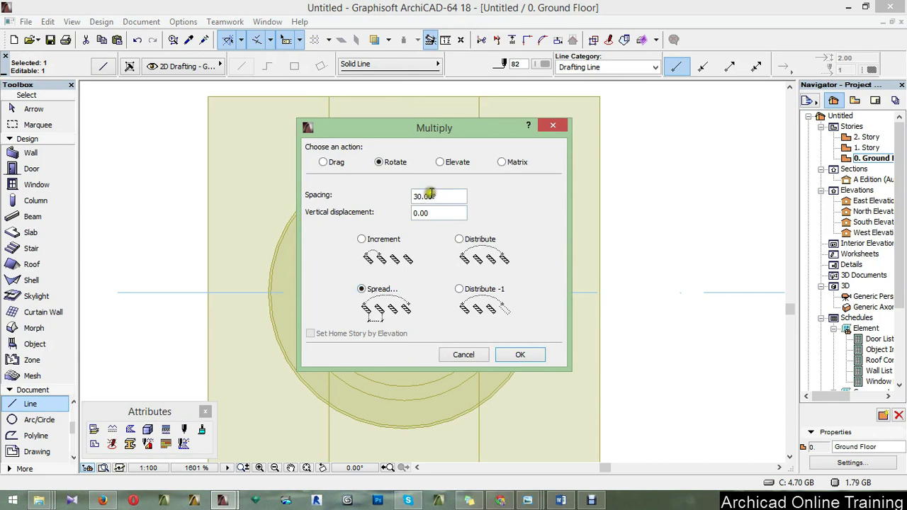
left_click_drag(433, 197, 394, 201)
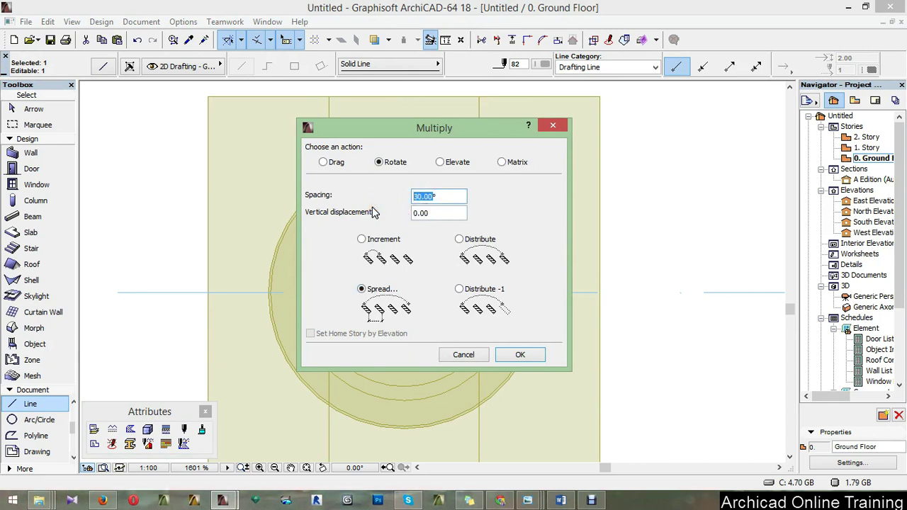
type("7.5")
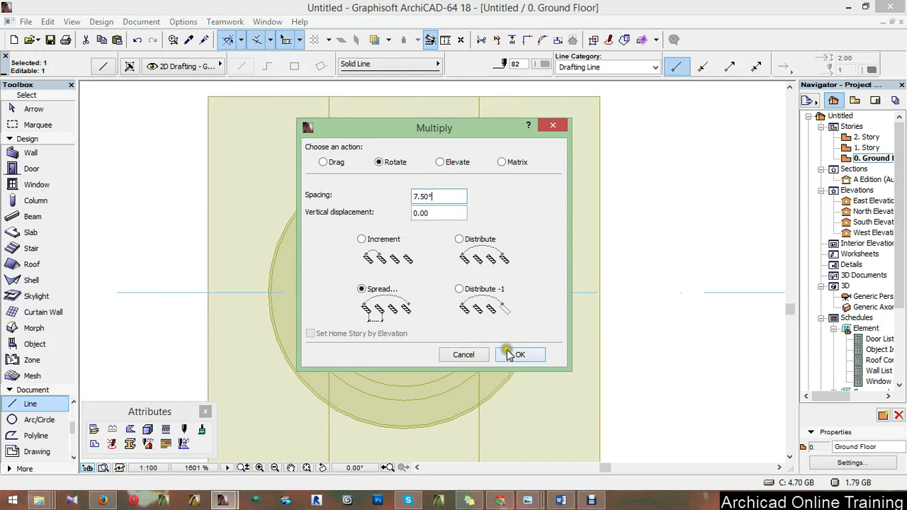
left_click(515, 354)
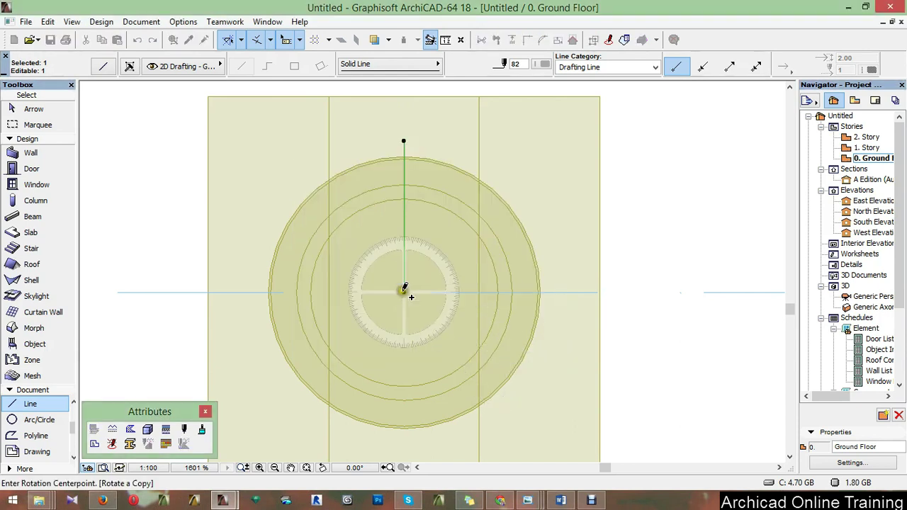
Rotate the line copies a full turn about the moulding's centre and deselect them.
left_click(403, 292)
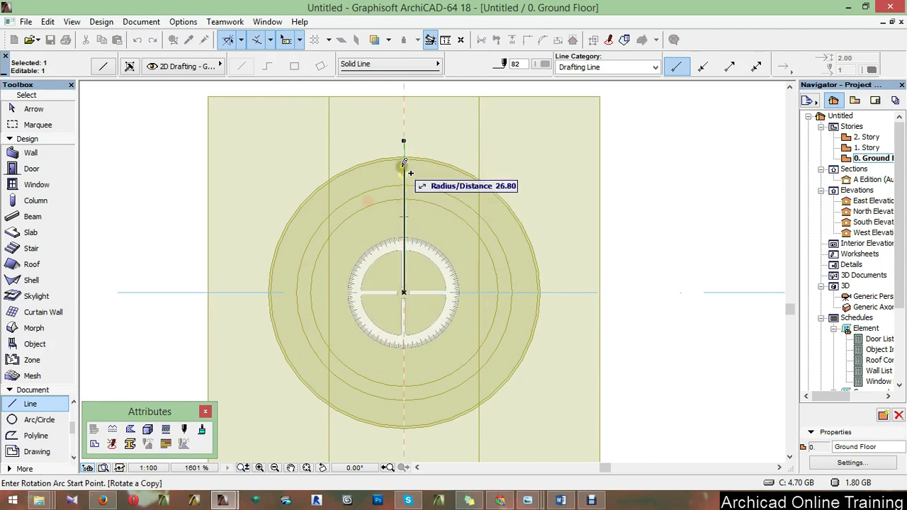
left_click(403, 163)
left_click(401, 194)
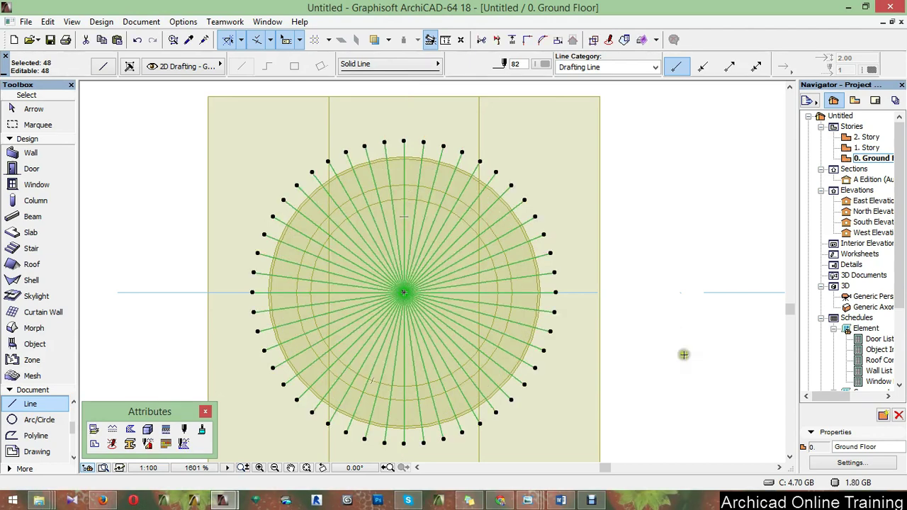
key("Escape")
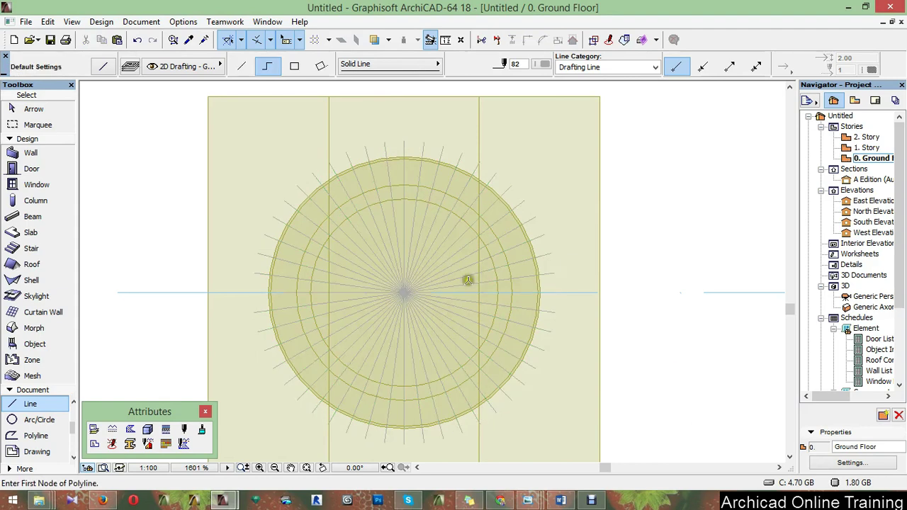
Draw a three-point arc bulging inward from the innermost circle, between the radial lines on either side of the vertical one.
scroll(390, 204, "up", 2)
scroll(418, 250, "up", 1)
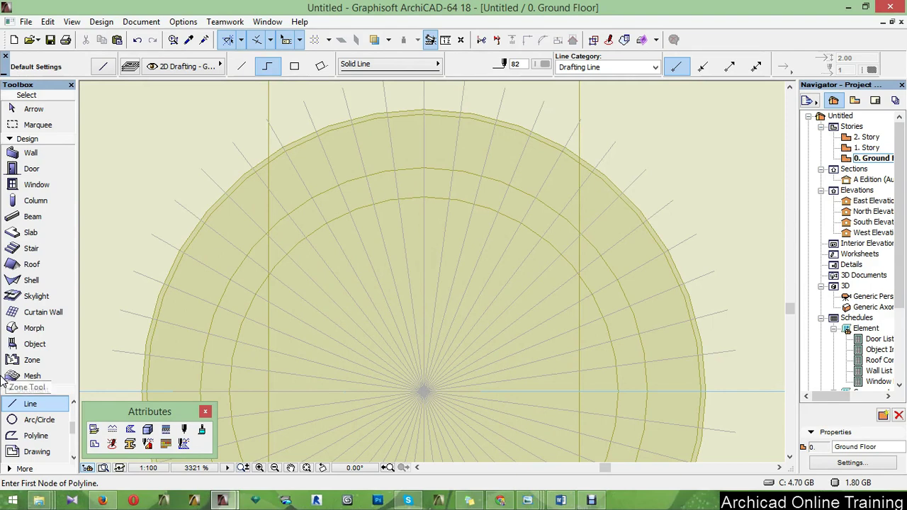
left_click(28, 420)
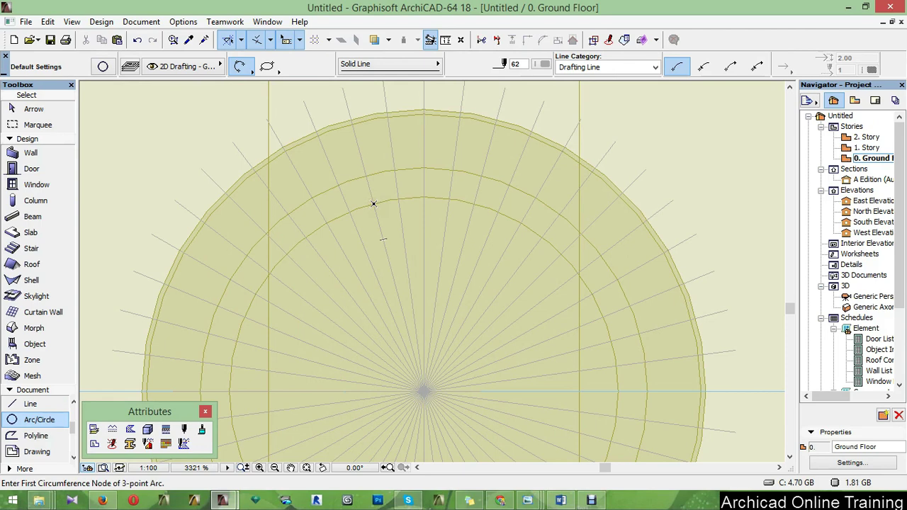
scroll(373, 204, "up", 3)
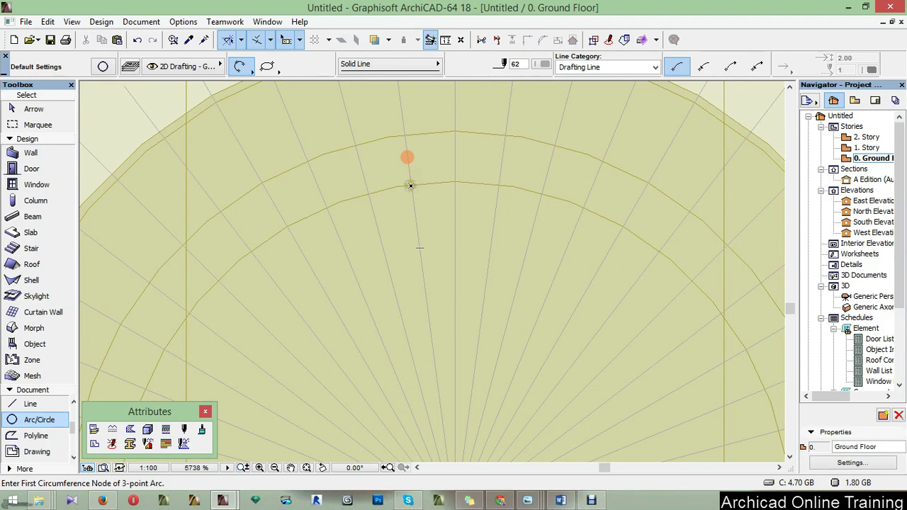
left_click(411, 185)
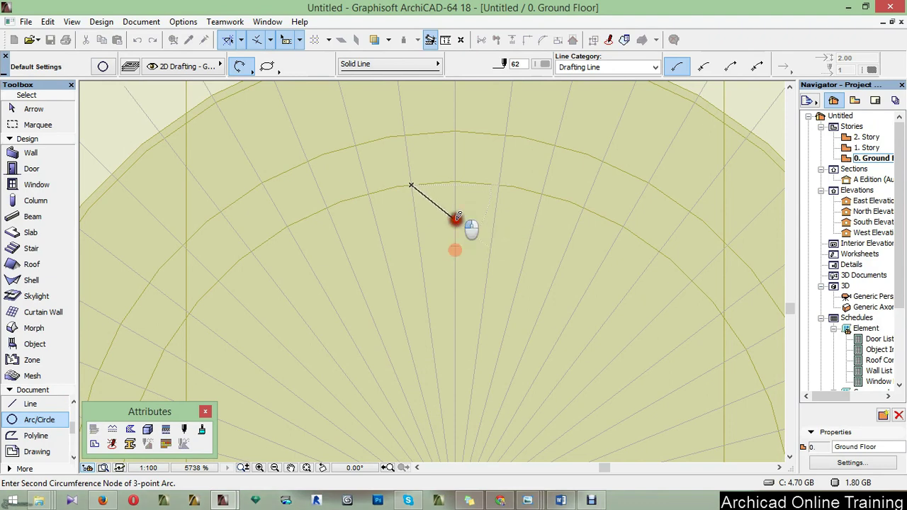
left_click(455, 220)
left_click(501, 193)
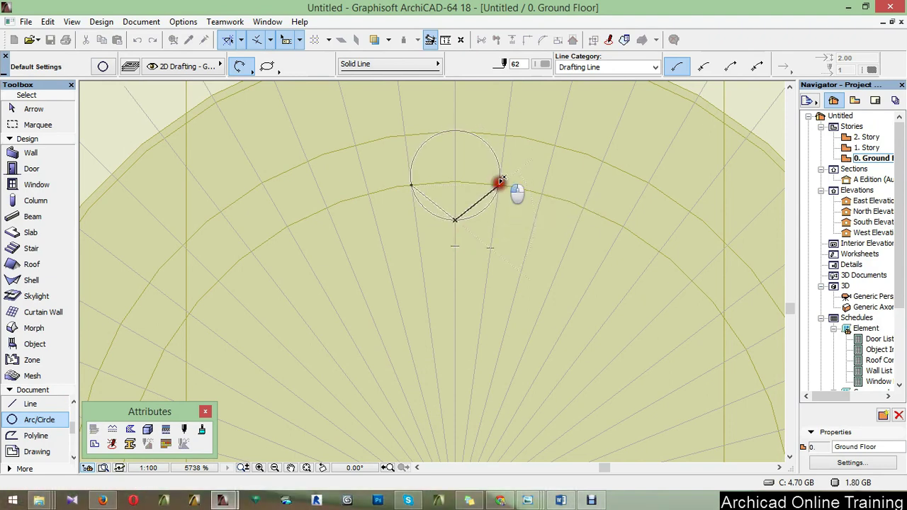
left_click(503, 174)
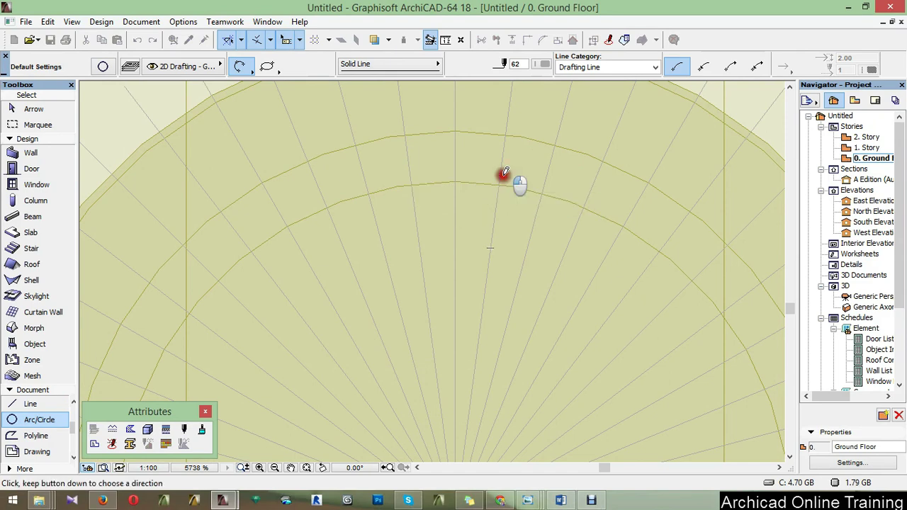
scroll(443, 202, "up", 3)
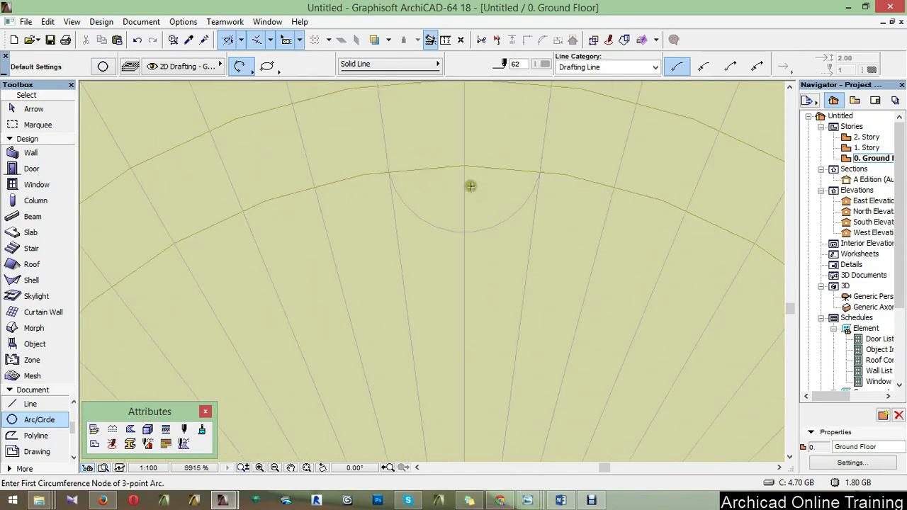
Extend the left end of the inward-bulging arc slightly outward past the innermost circle.
scroll(470, 186, "up", 2)
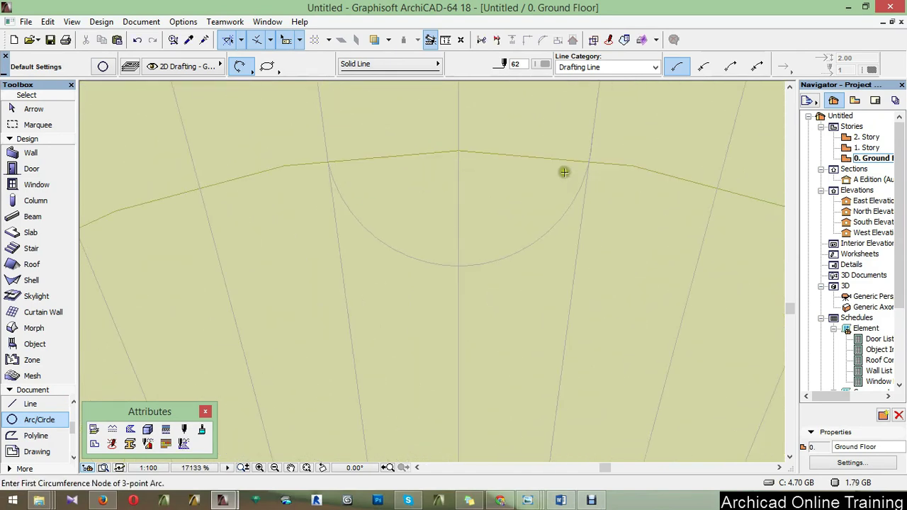
left_click(364, 236)
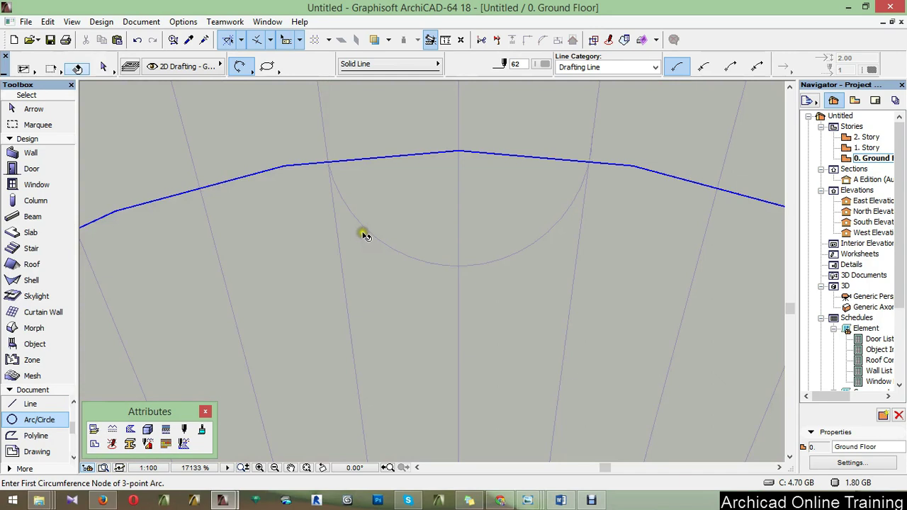
left_click(344, 202, "shift")
left_click(326, 161)
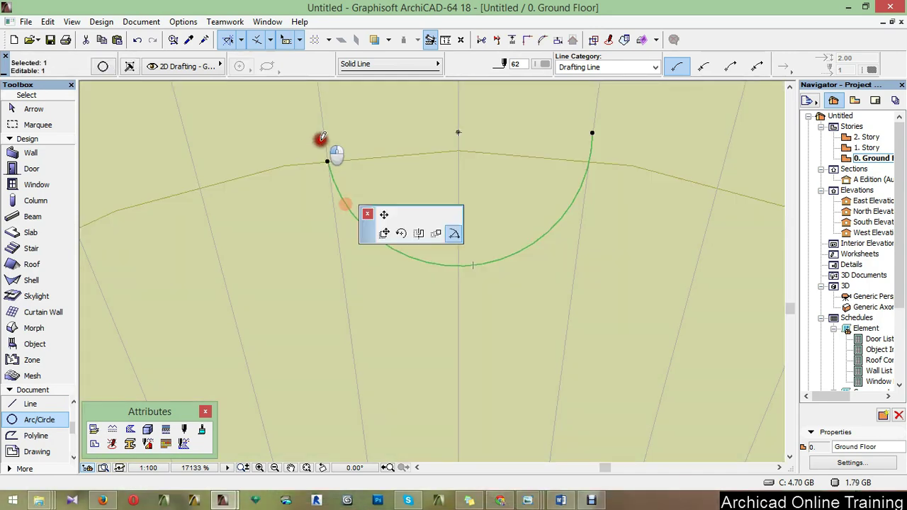
left_click(322, 137)
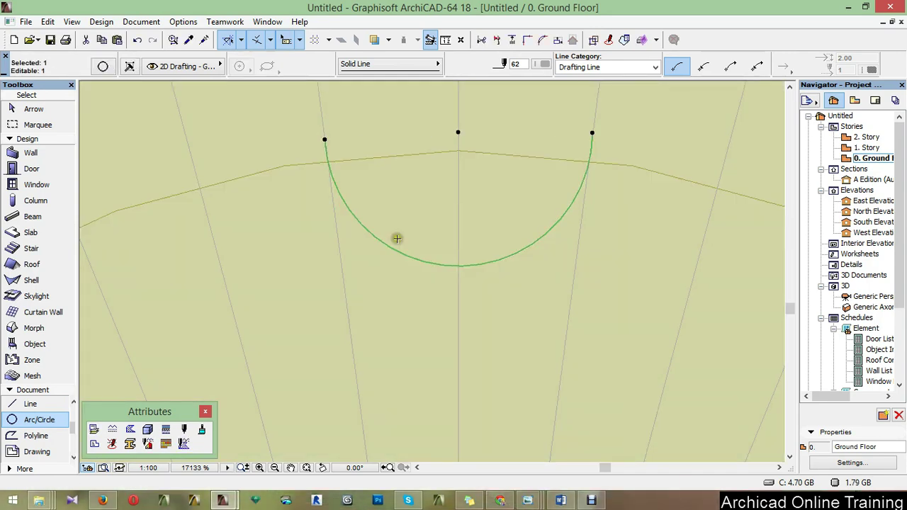
Configure a rotated Multiply of the extended arc using Spread with a spacing of 15.00°.
scroll(397, 213, "down", 3)
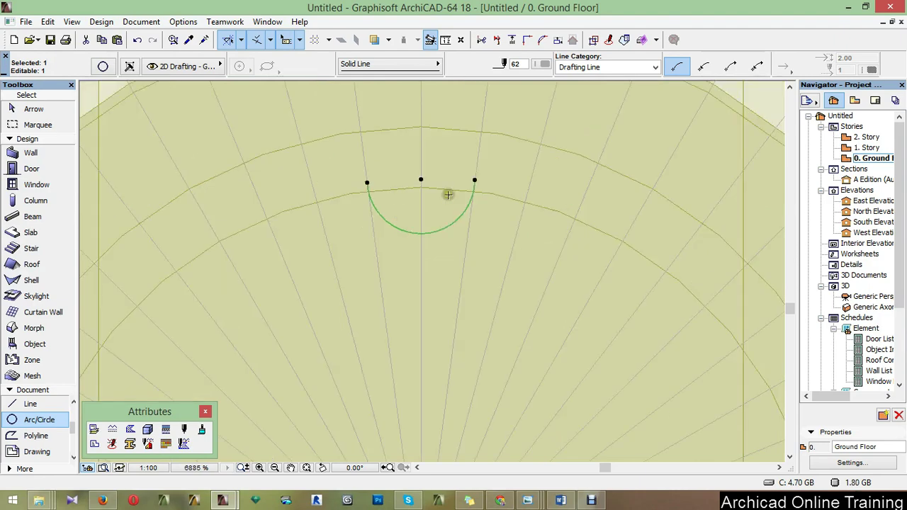
scroll(448, 194, "down", 2)
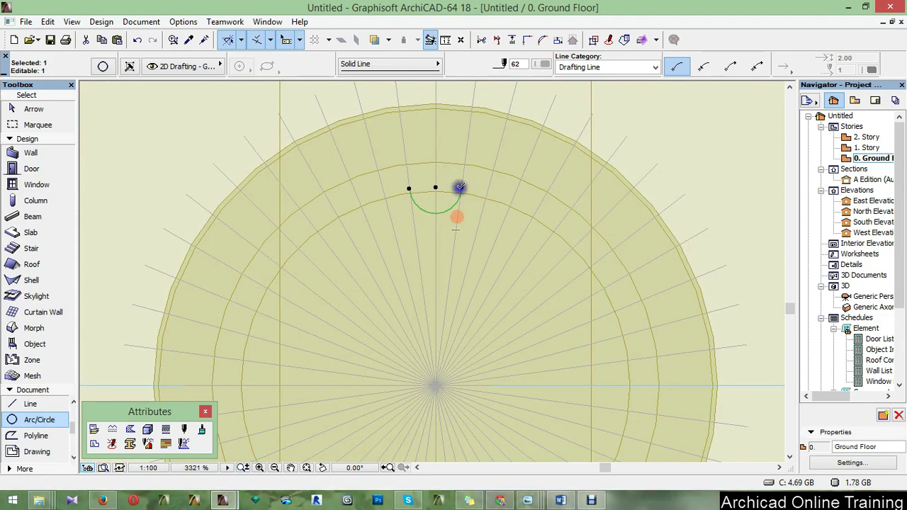
right_click(460, 187)
mouse_move(603, 303)
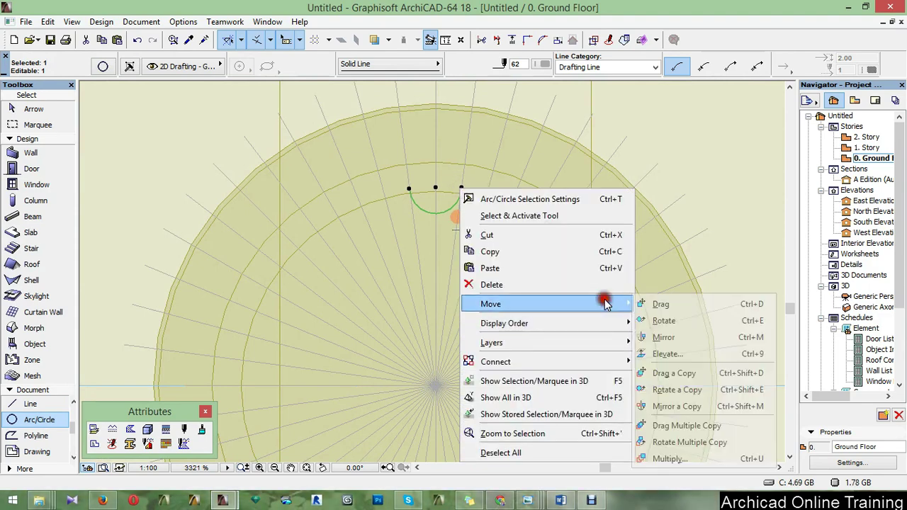
left_click(669, 458)
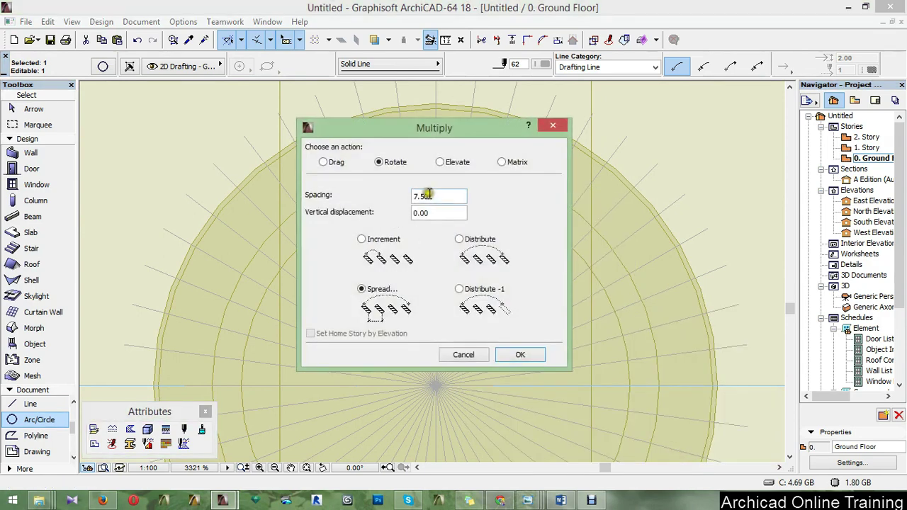
left_click_drag(425, 197, 304, 204)
type("15")
left_click(518, 357)
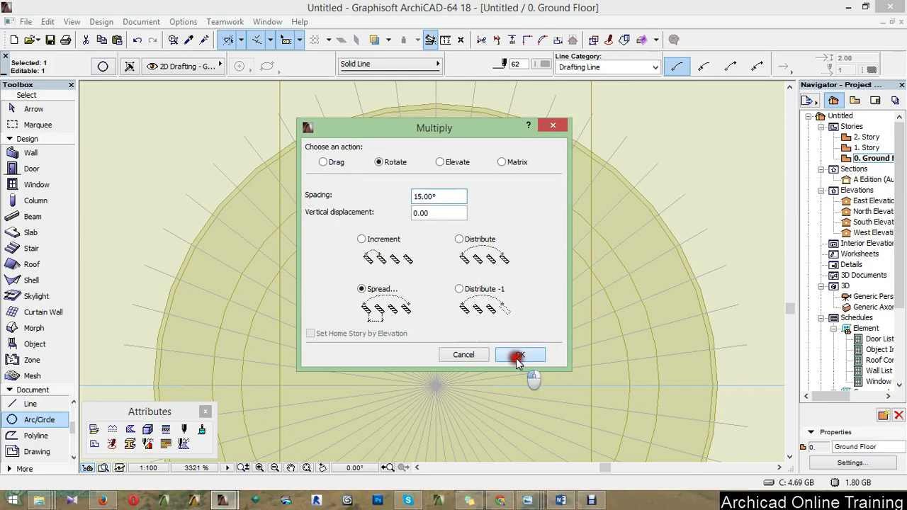
Rotate the arc copies a full 360° turn about the moulding's centre, starting from the original arc.
left_click(437, 386)
left_click(436, 186)
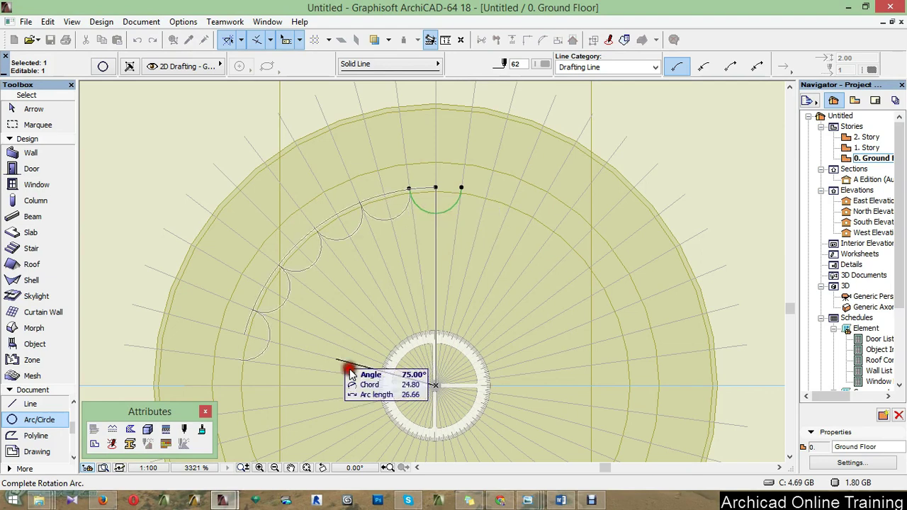
scroll(446, 204, "up", 2)
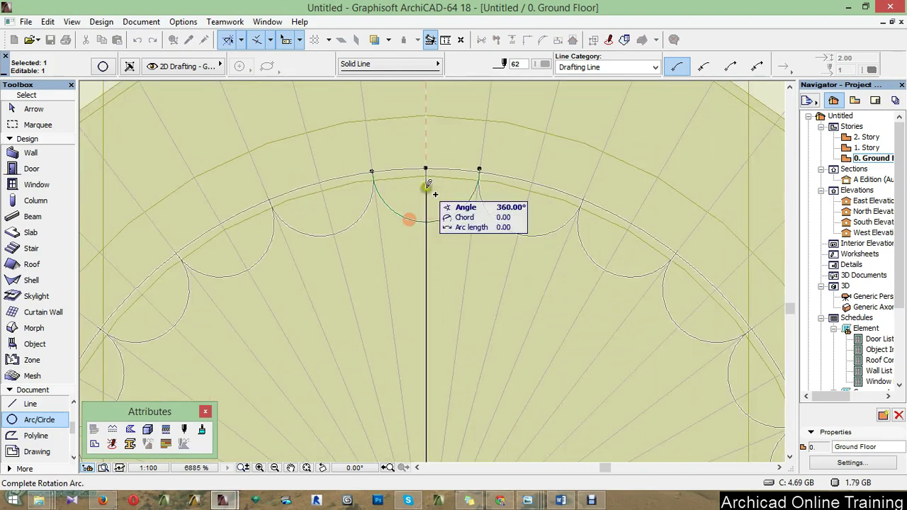
left_click(425, 189)
Move the ring of arcs to the empty area right of the square column, deselect it and switch to the Morph tool.
scroll(431, 185, "down", 3)
scroll(451, 160, "down", 1)
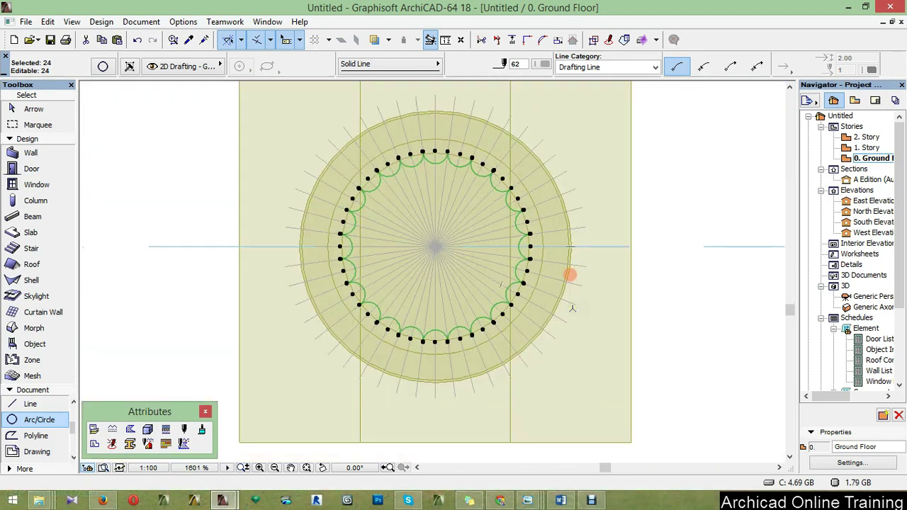
key("ctrl+d")
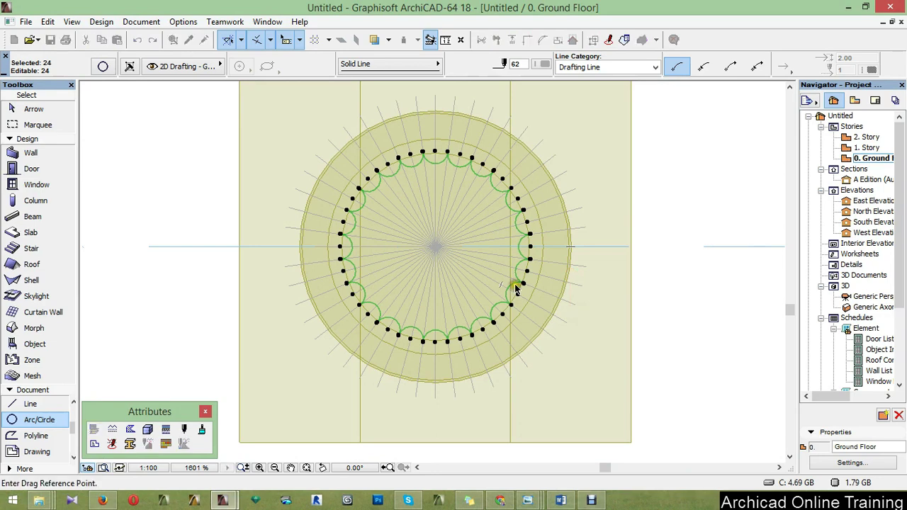
left_click(437, 249)
scroll(437, 250, "down", 4)
left_click(569, 312)
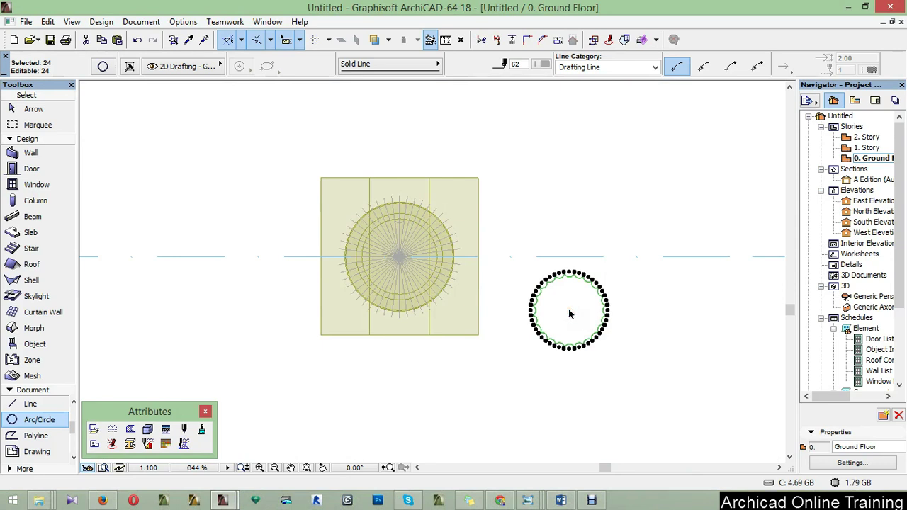
key("Escape")
scroll(573, 297, "up", 3)
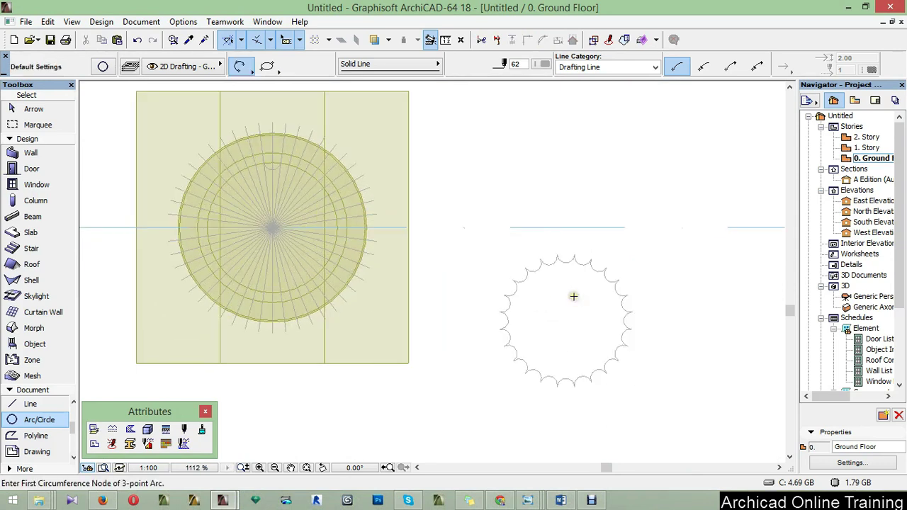
left_click(25, 328)
left_click(576, 334)
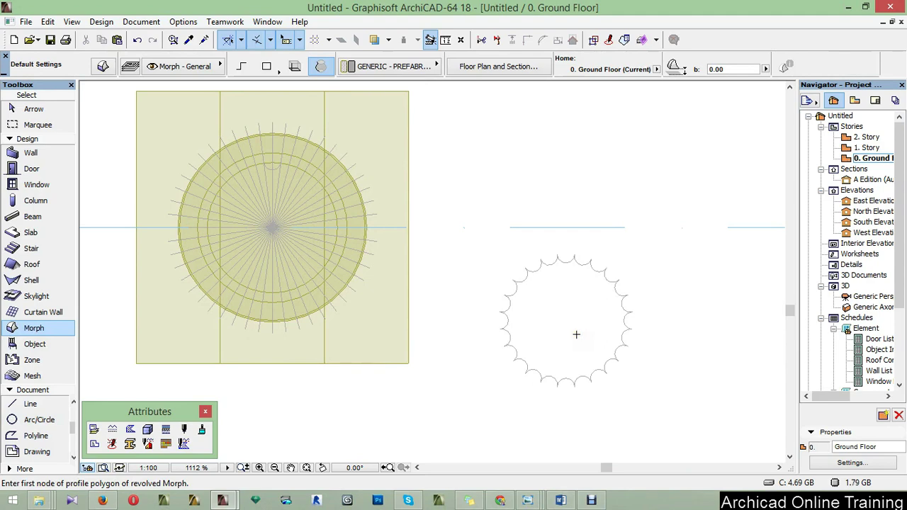
left_click(575, 335)
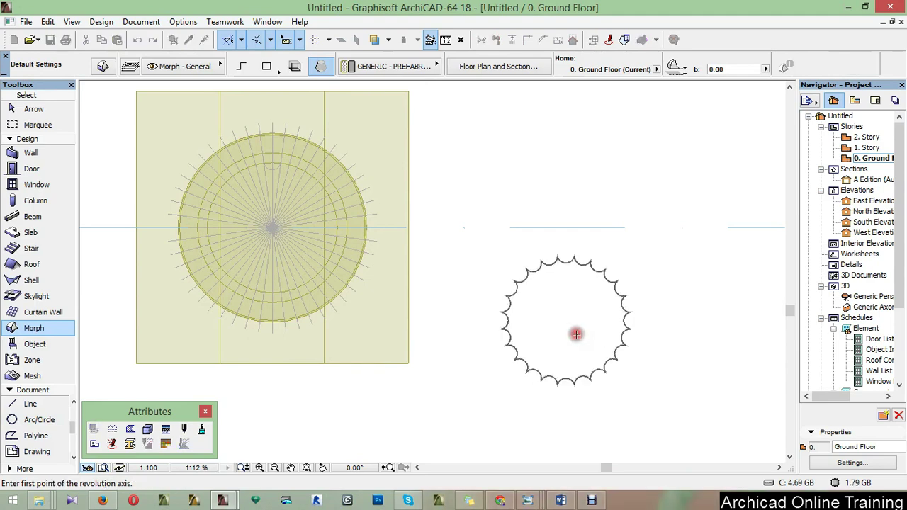
key("Escape")
Create a flat, non-revolved morph filling the moved ring of arcs with the Magic Wand, and deselect it.
left_click(240, 68)
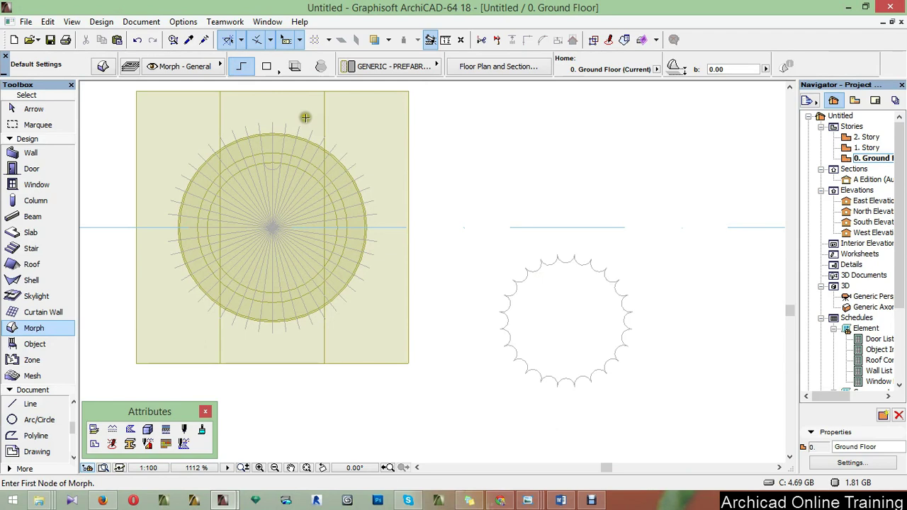
left_click(580, 343)
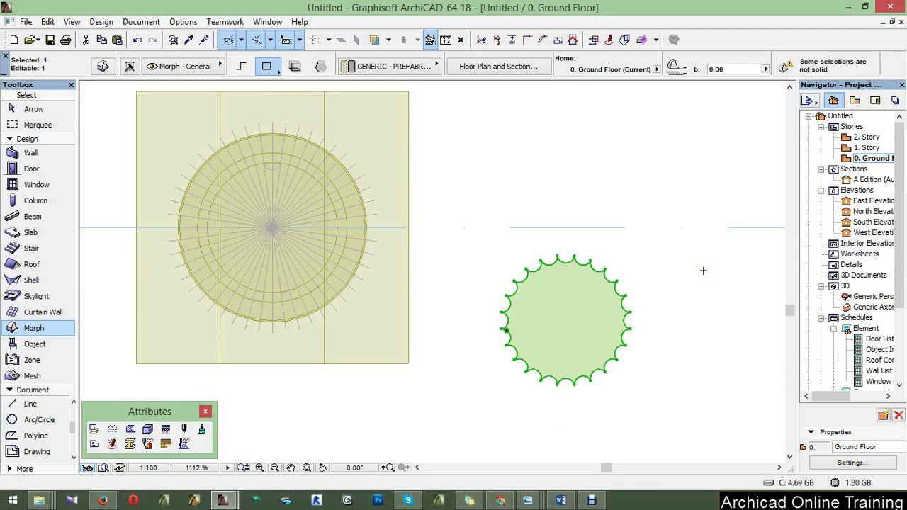
key("Escape")
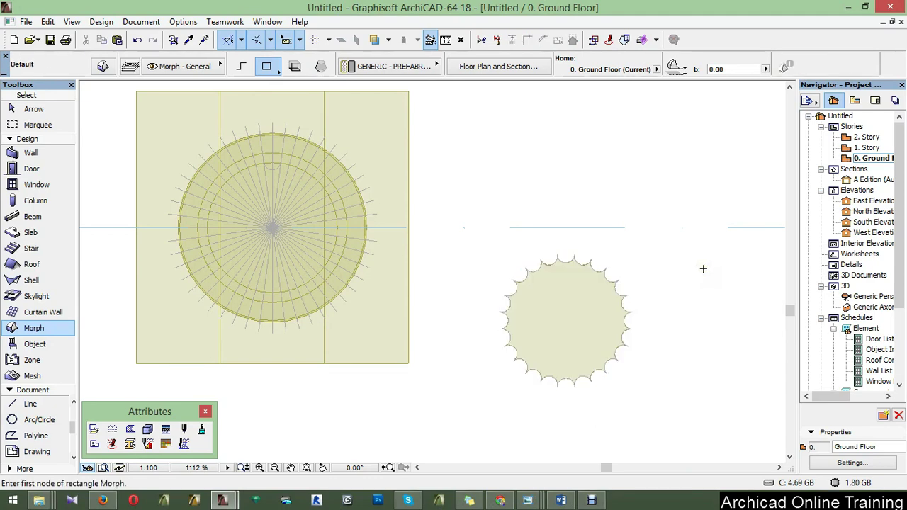
left_click(592, 321, "shift")
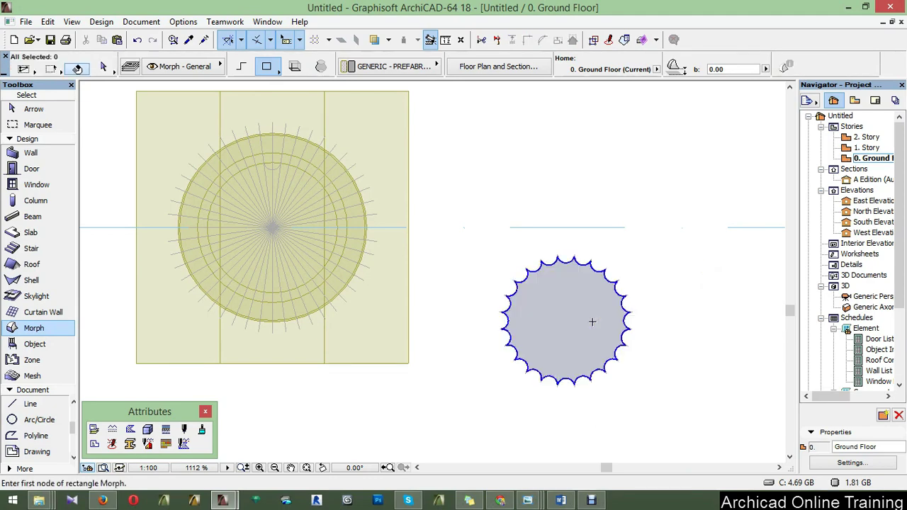
key("Escape")
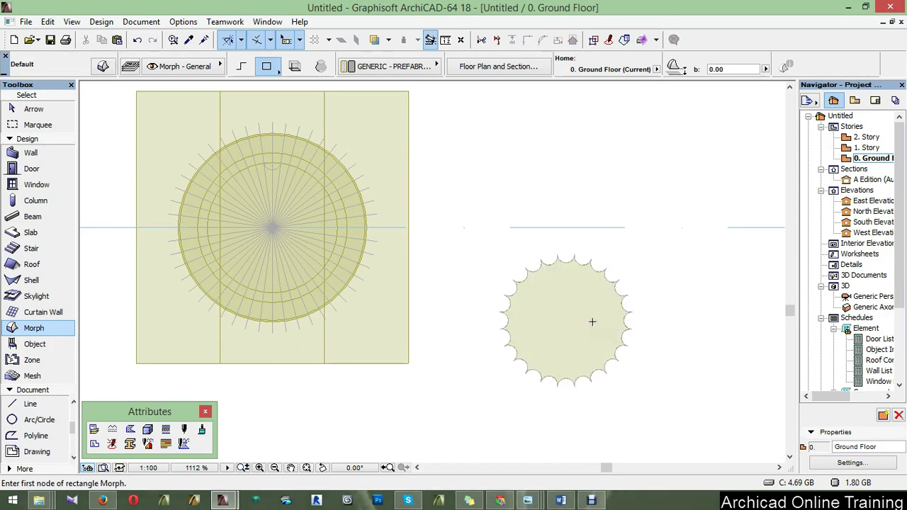
Select the fluted morph and move it by a flute tip onto the radial lines inside the moulding's inner circle.
scroll(579, 328, "up", 1)
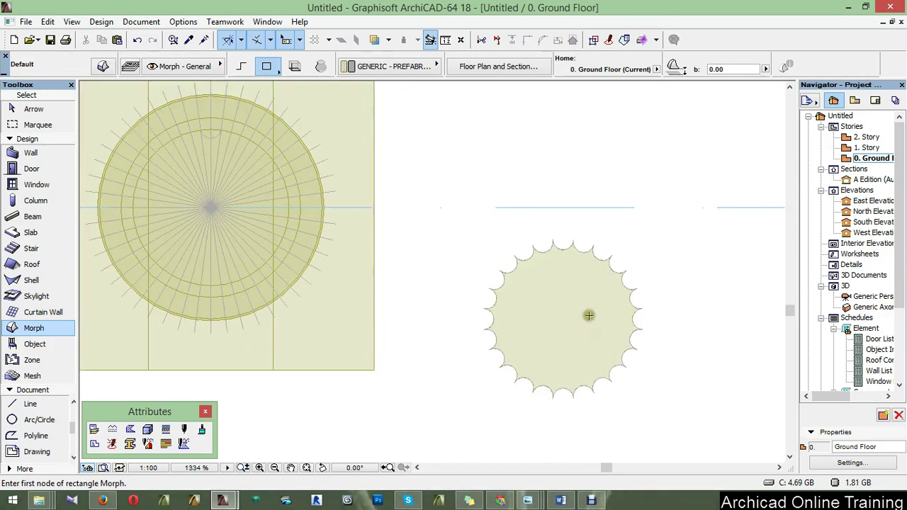
key("shift")
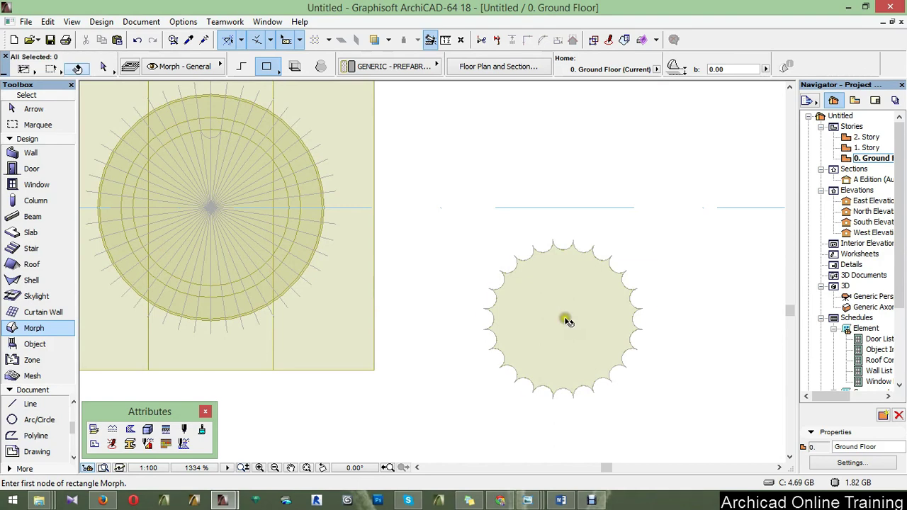
left_click(567, 319)
scroll(569, 319, "up", 3)
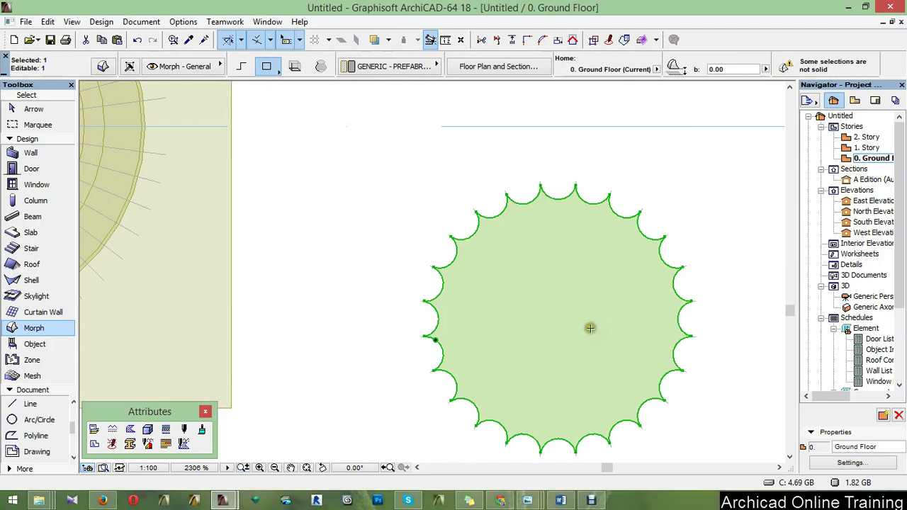
key("ctrl+d")
left_click(690, 334)
scroll(716, 337, "down", 3)
scroll(454, 259, "up", 3)
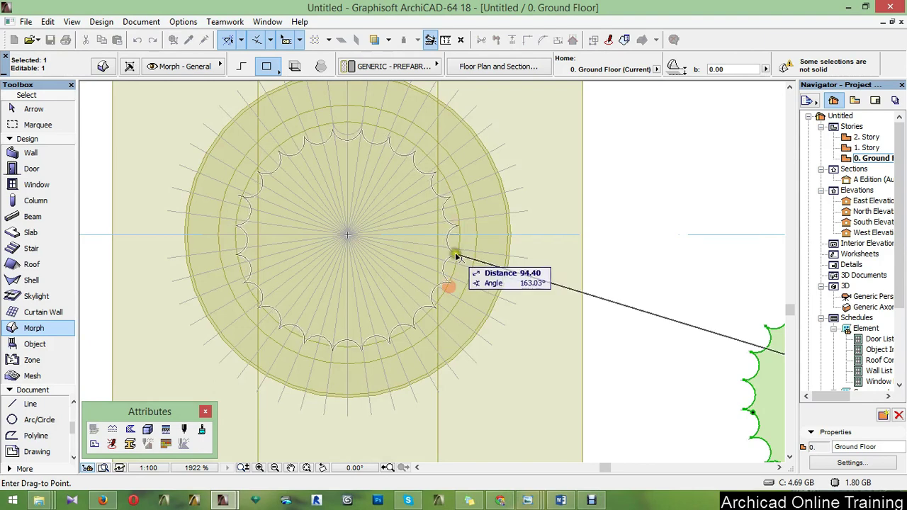
scroll(454, 256, "up", 1)
scroll(455, 257, "down", 1)
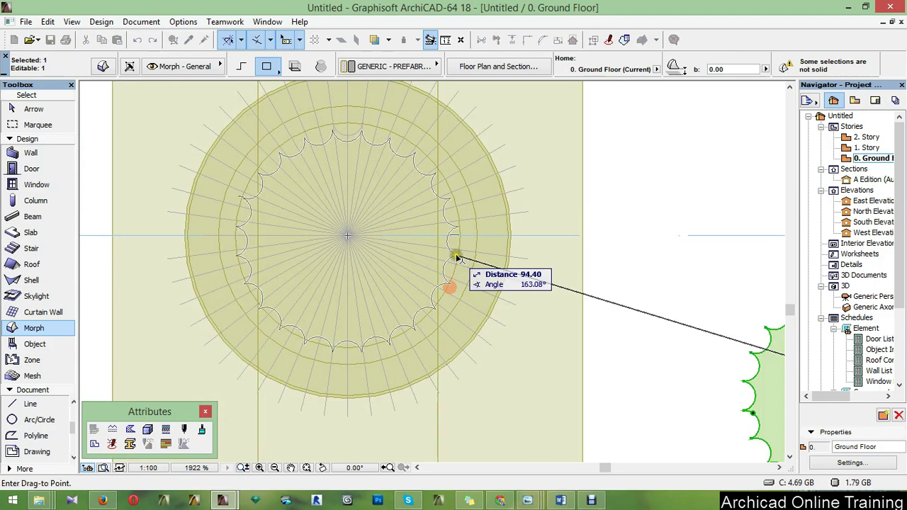
left_click(453, 262)
Align the fluted morph by moving one of its upper flute tips to the right end of the remaining arc on the innermost circle.
scroll(348, 117, "up", 7)
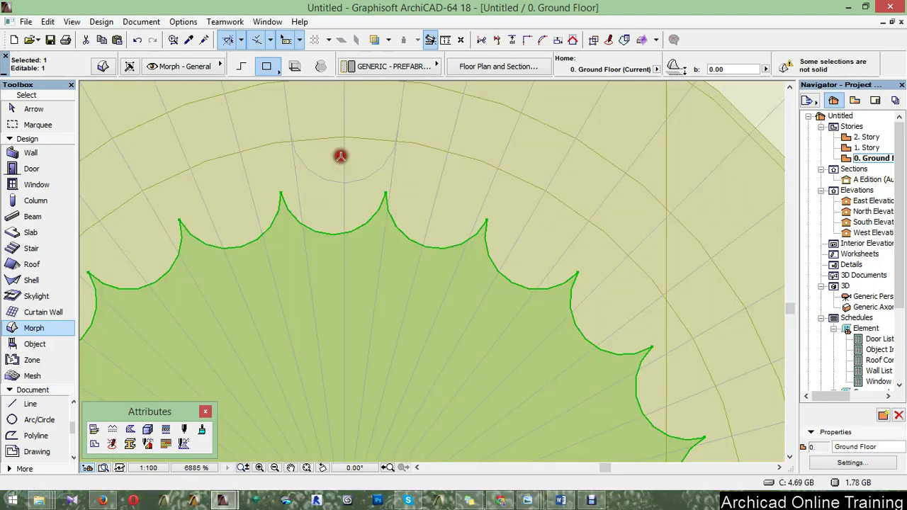
left_click(386, 193)
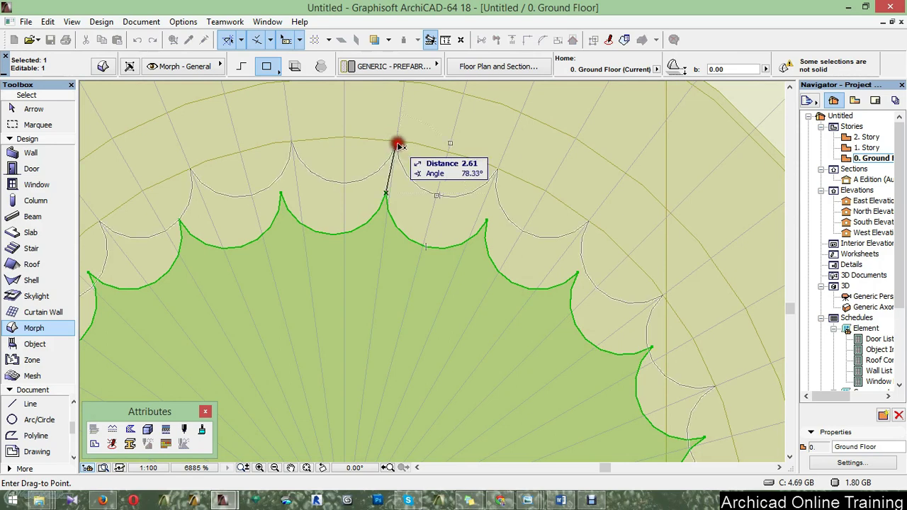
left_click(396, 141)
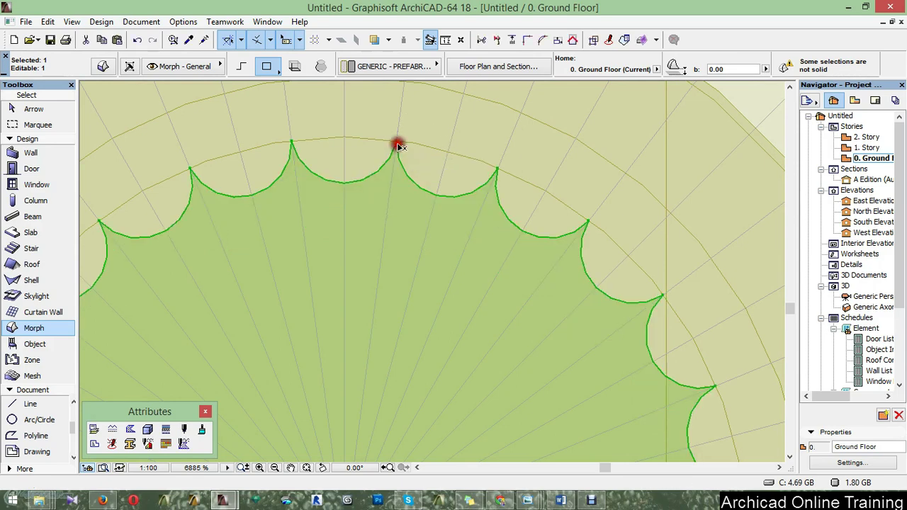
Delete all the radial guide lines from the ground floor plan, keeping the fluted morph.
scroll(486, 152, "down", 3)
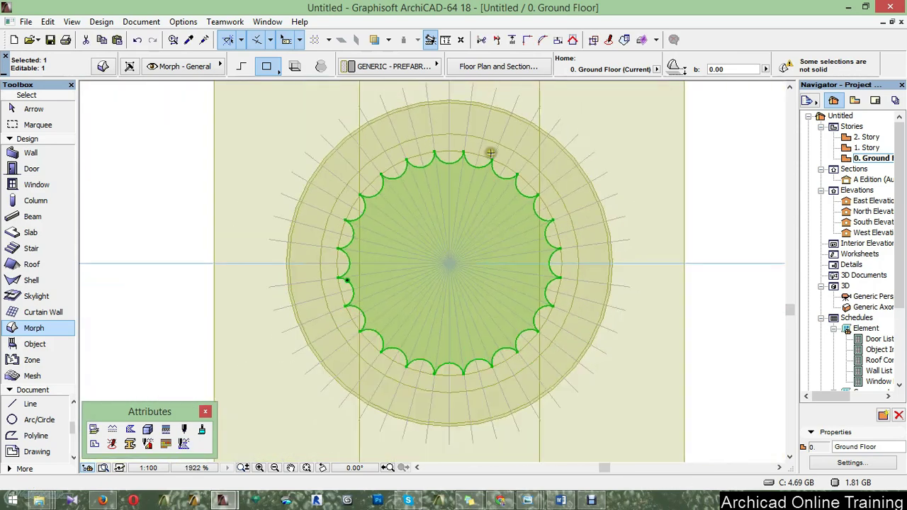
scroll(490, 153, "down", 1)
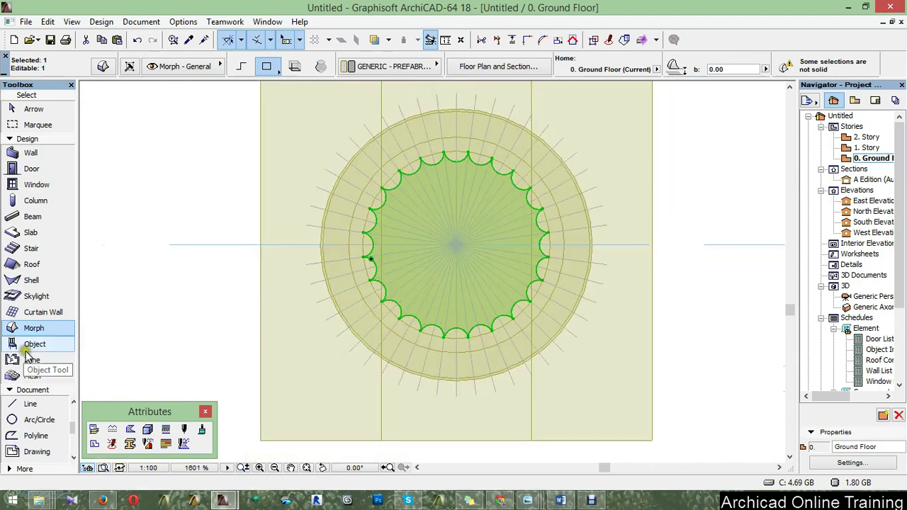
left_click(28, 404)
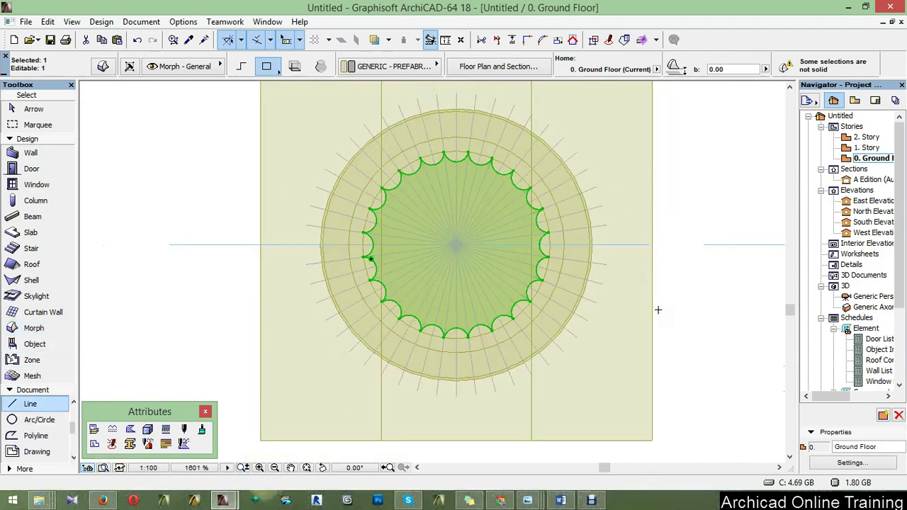
key("ctrl+a")
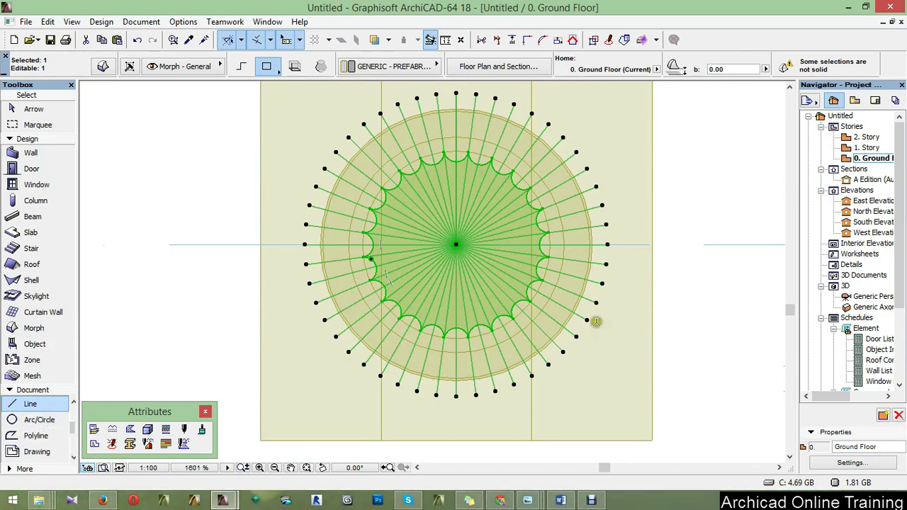
key("ctrl+a")
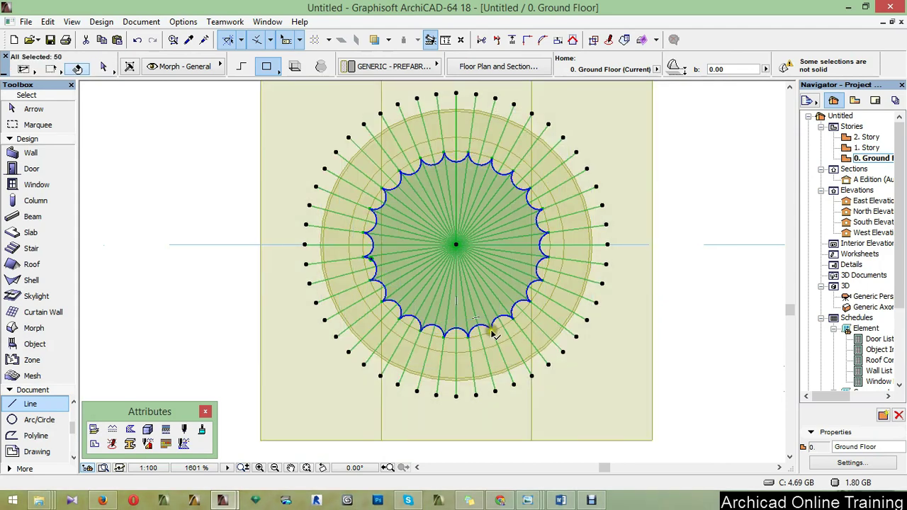
key("Escape")
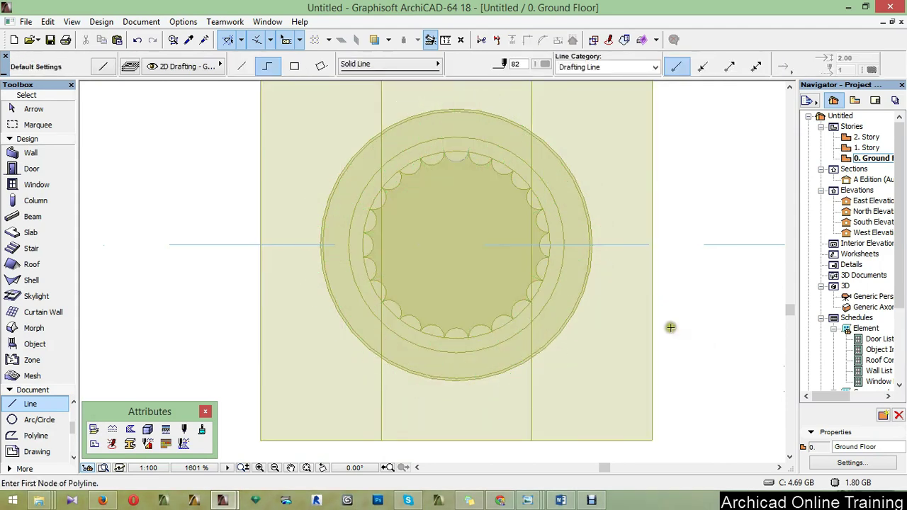
Delete all the arcs, including the separate ring of arcs right of the square column.
scroll(526, 390, "down", 3)
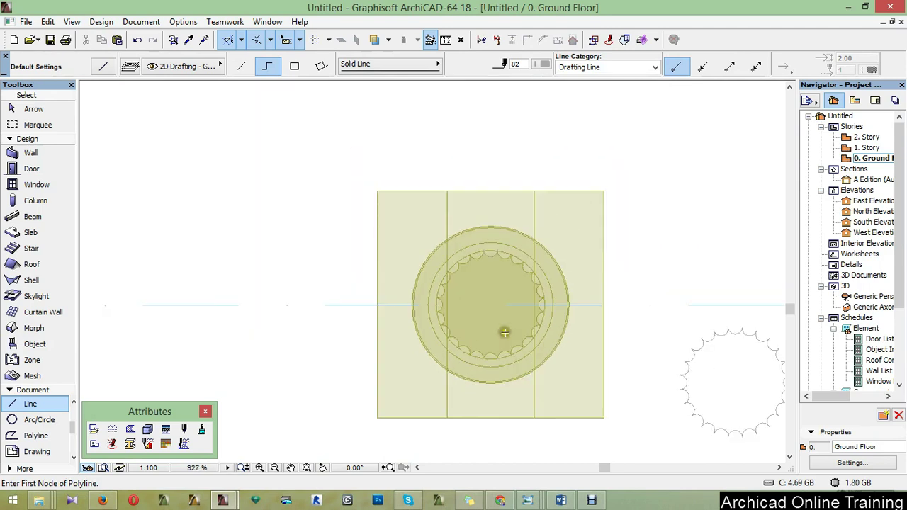
left_click(35, 420)
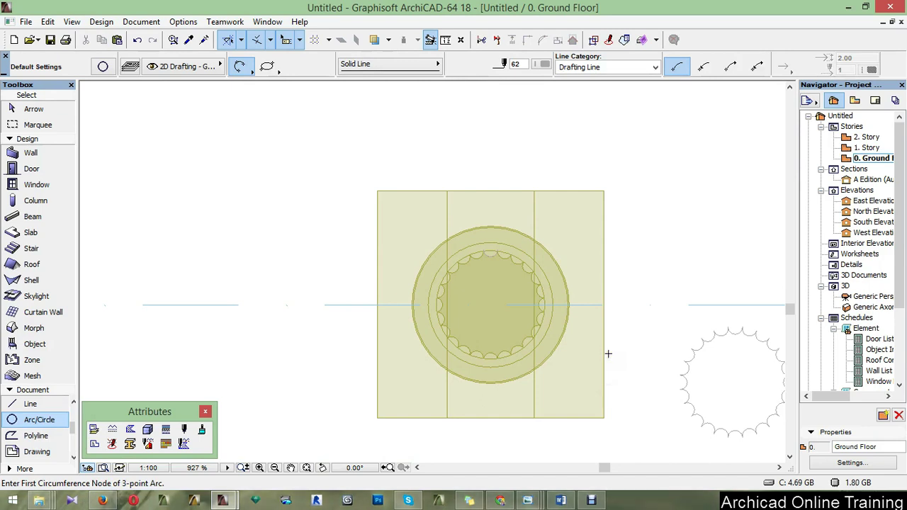
key("ctrl+a")
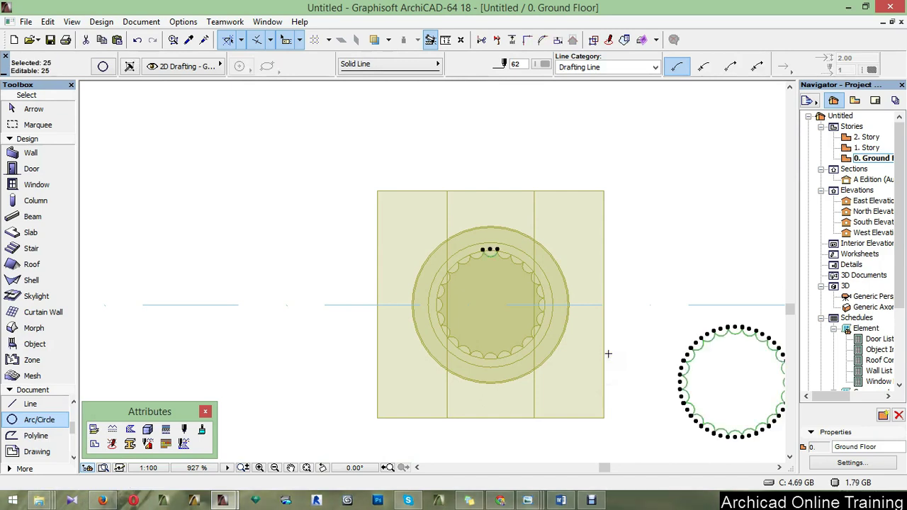
key("Delete")
scroll(511, 307, "up", 2)
key("ctrl+z")
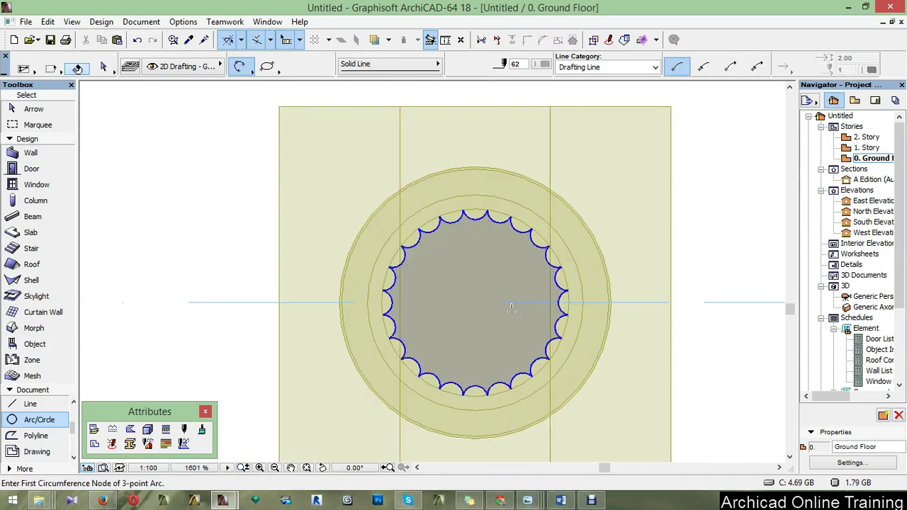
Select the fluted morph in plan and display only that selection in the 3D window.
left_click(511, 307, "shift")
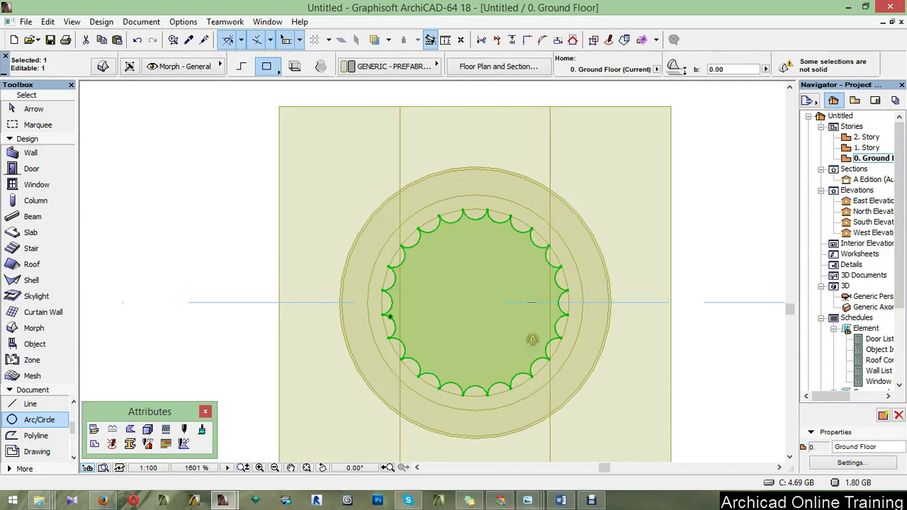
left_click(532, 340, "shift")
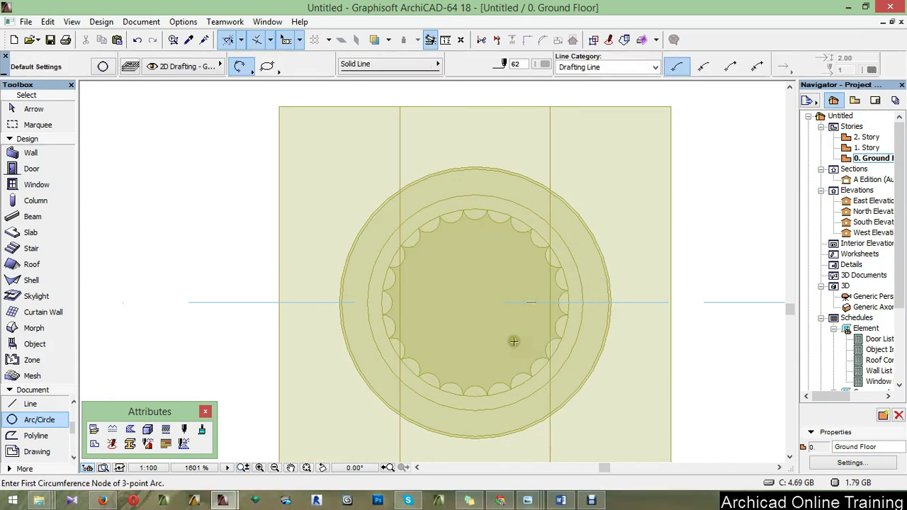
left_click(514, 342, "shift")
left_click(513, 342, "shift")
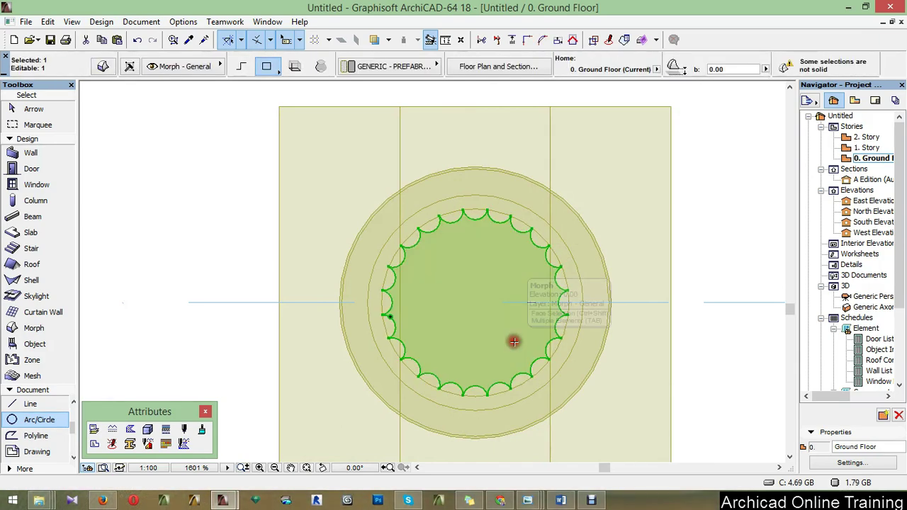
key("F5")
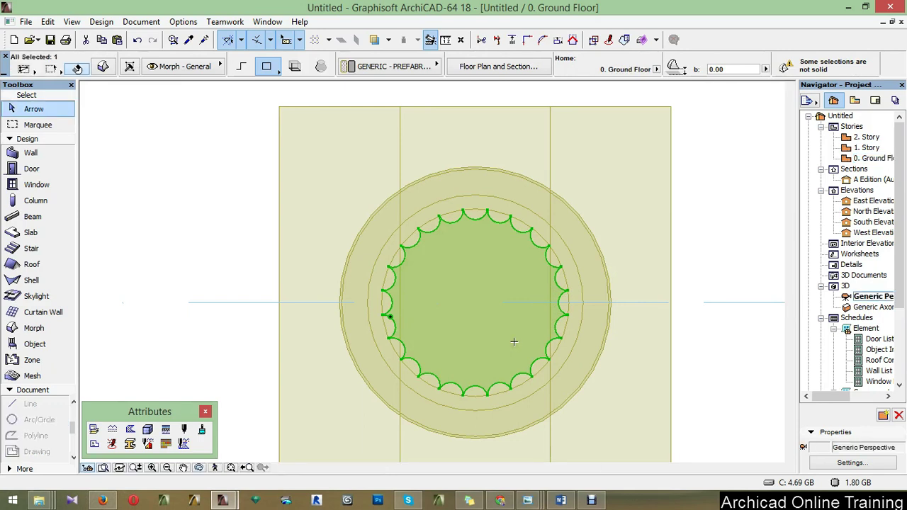
key("F5")
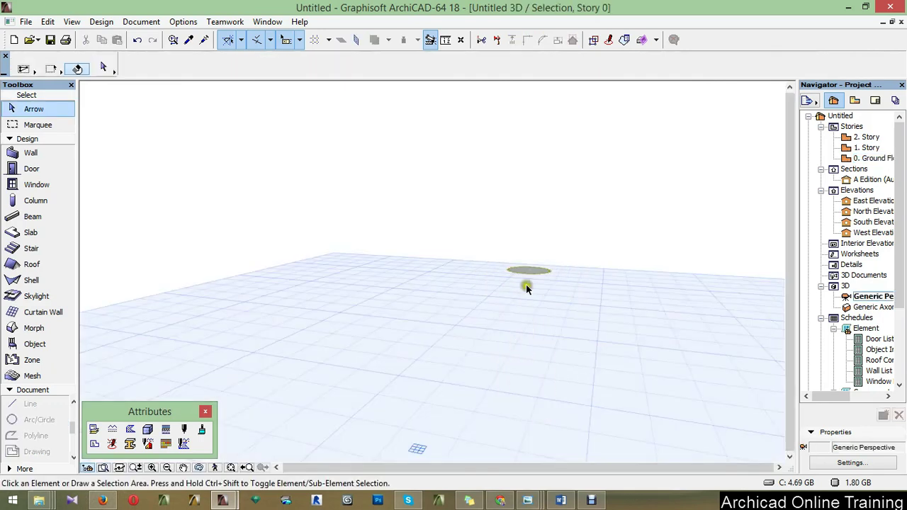
Extrude the flat fluted morph vertically upward by 200 to form the column shaft, and deselect it.
middle_click_drag(534, 278, 544, 294, "shift")
left_click_drag(544, 294, 548, 279)
scroll(548, 260, "up", 4)
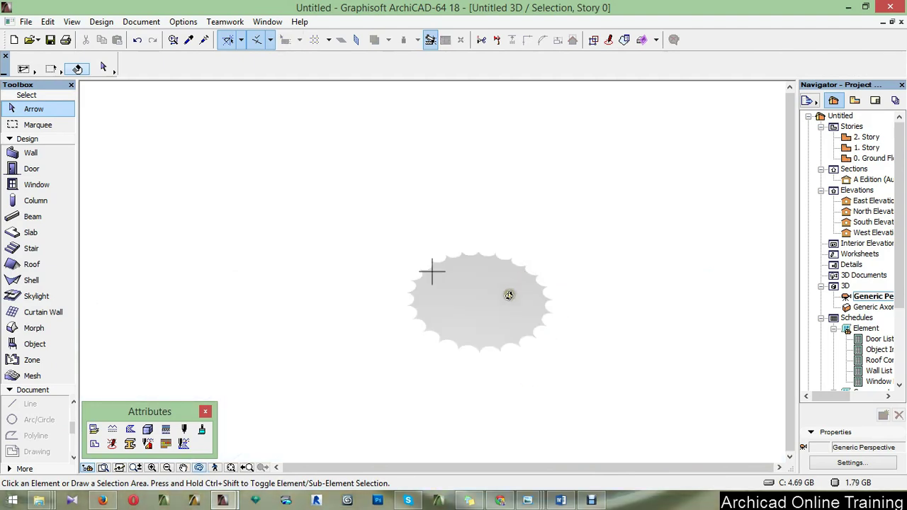
middle_click_drag(521, 282, 445, 360, "shift")
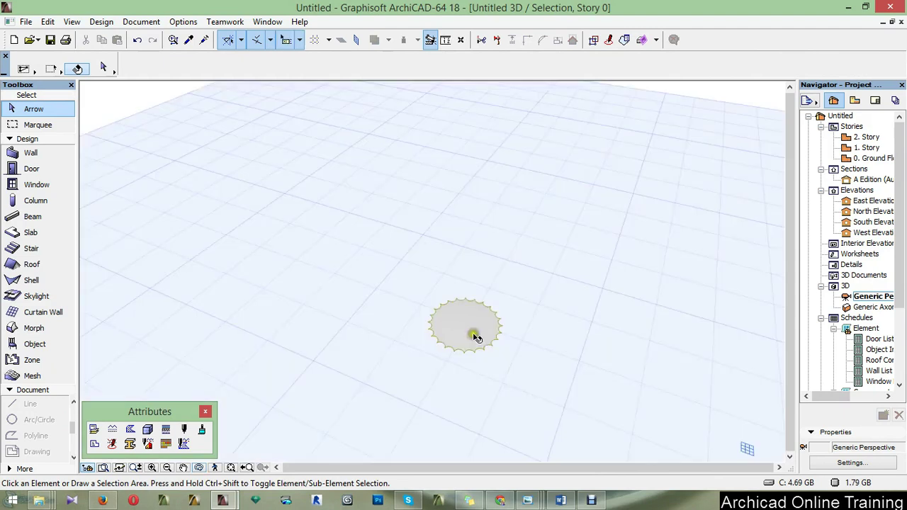
left_click(476, 337)
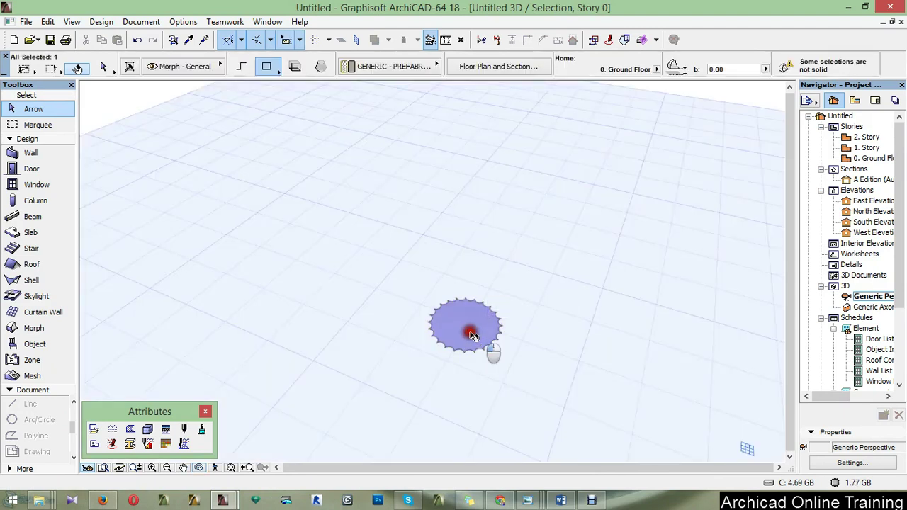
left_click(472, 324)
left_click(473, 327)
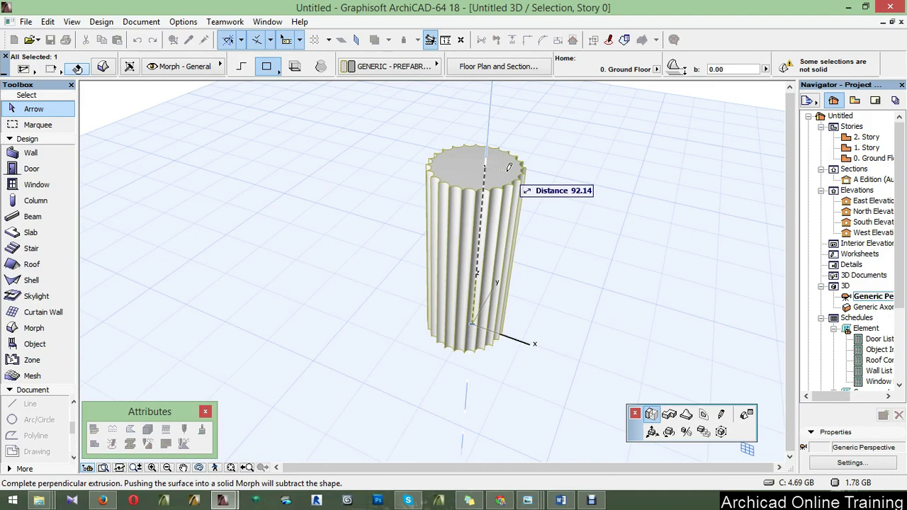
type("200")
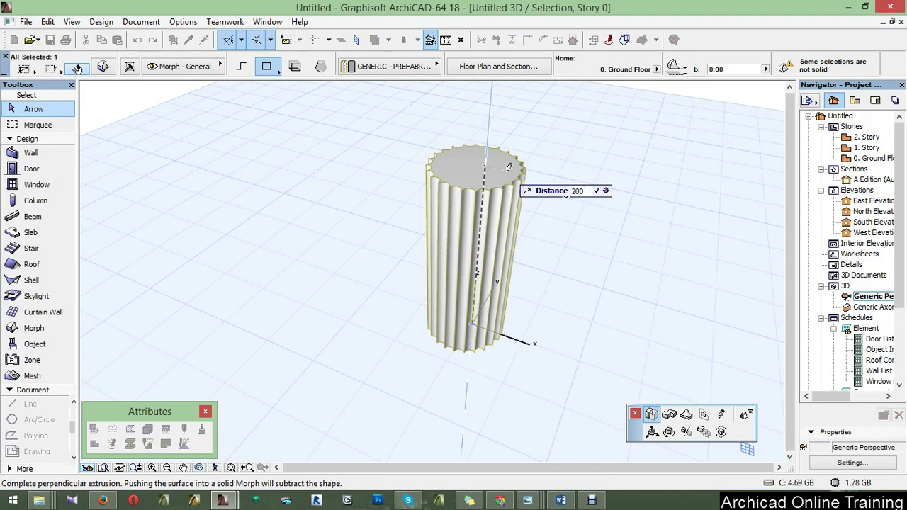
key("Return")
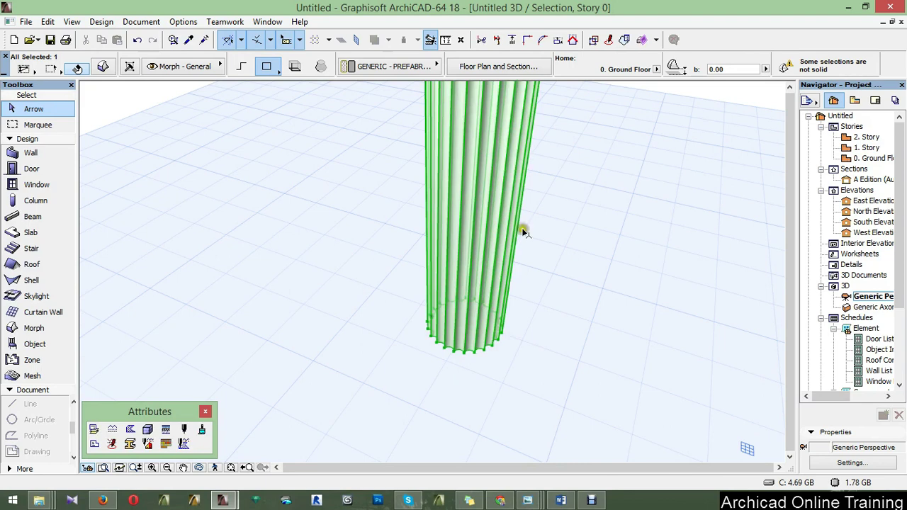
left_click(555, 366)
Open the A Edition section and select the fluted shaft above the base moulding.
left_click_drag(554, 372, 497, 403)
scroll(519, 397, "down", 3)
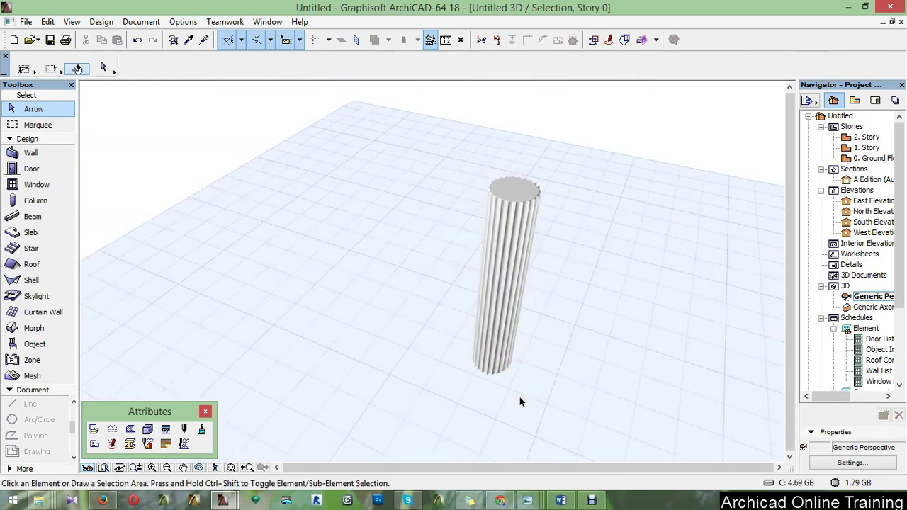
scroll(530, 196, "up", 2)
scroll(530, 197, "up", 2)
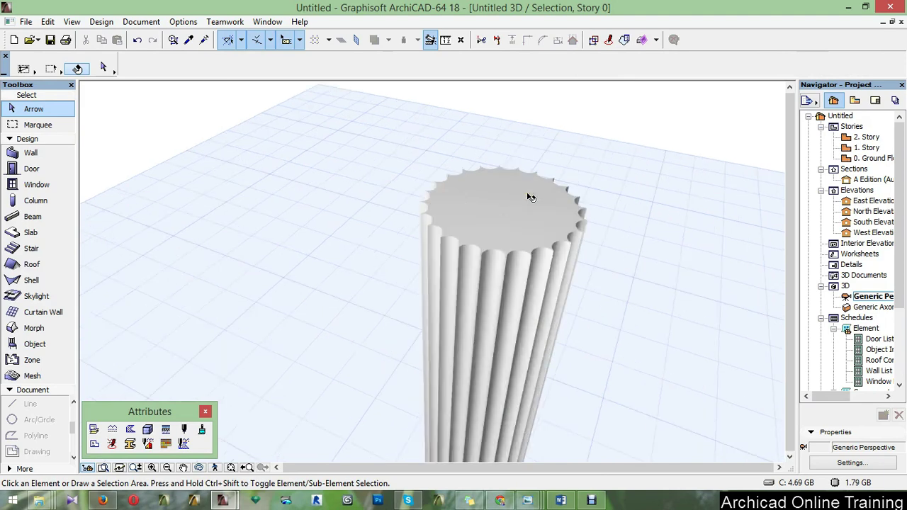
scroll(530, 197, "down", 1)
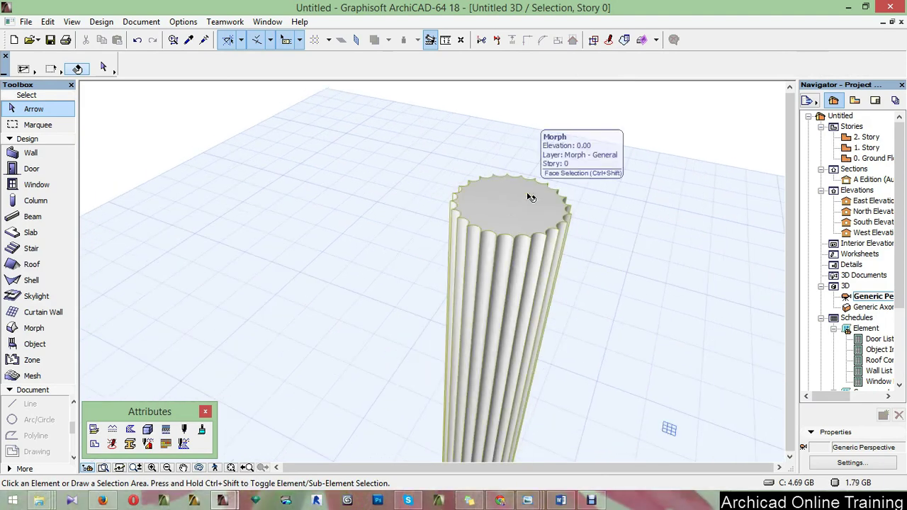
double_click(865, 180)
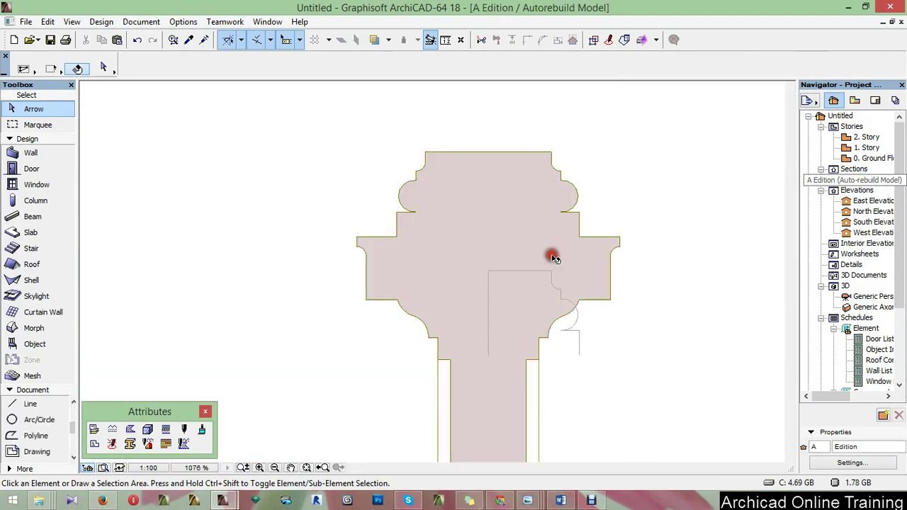
scroll(512, 314, "down", 2)
scroll(468, 383, "down", 2)
scroll(479, 225, "up", 1)
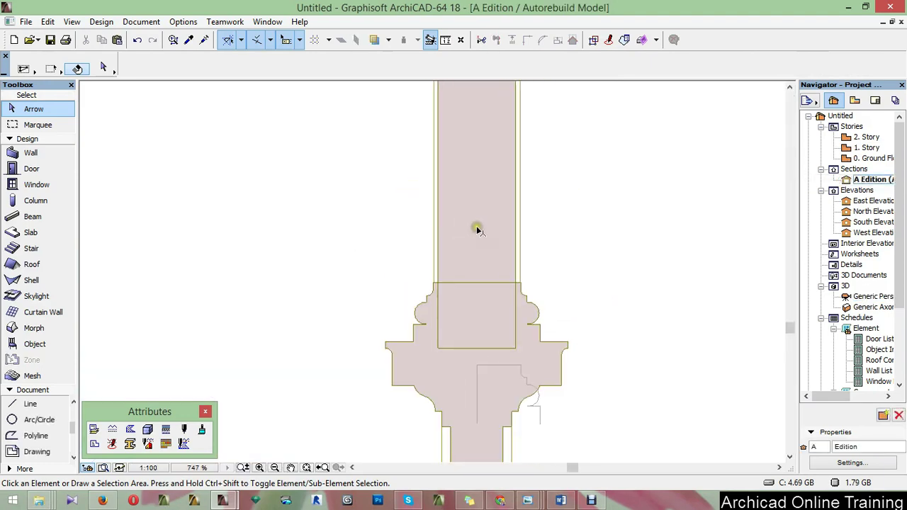
left_click(478, 229)
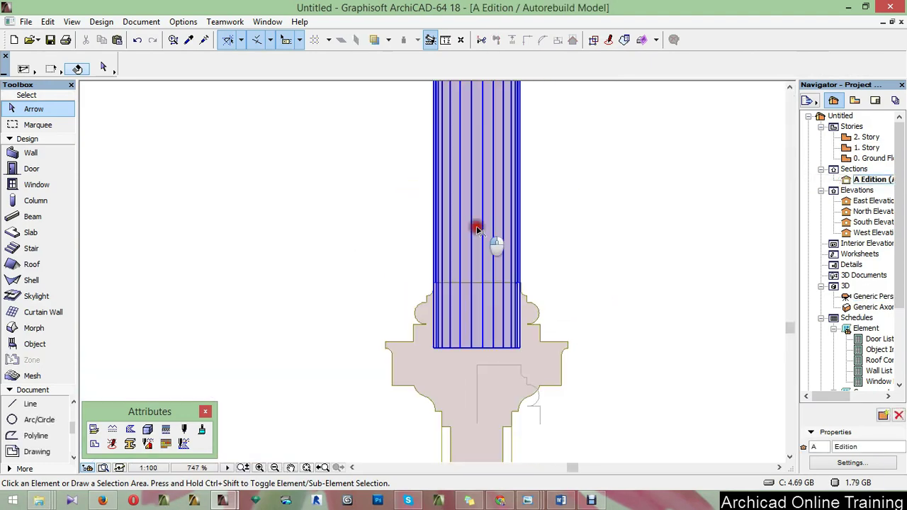
Move the fluted shaft up 30 by its lower right corner onto the base moulding's top edge, and deselect it.
scroll(522, 347, "up", 4)
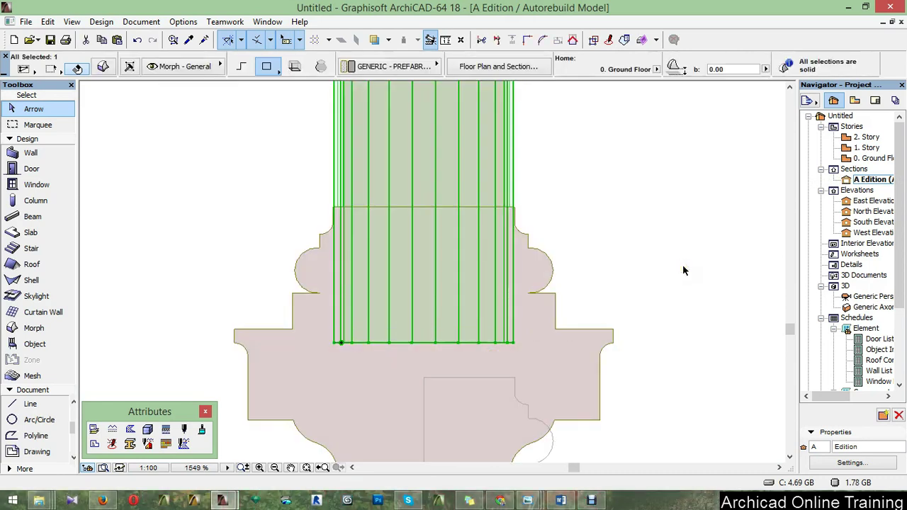
key("ctrl+d")
left_click(514, 342)
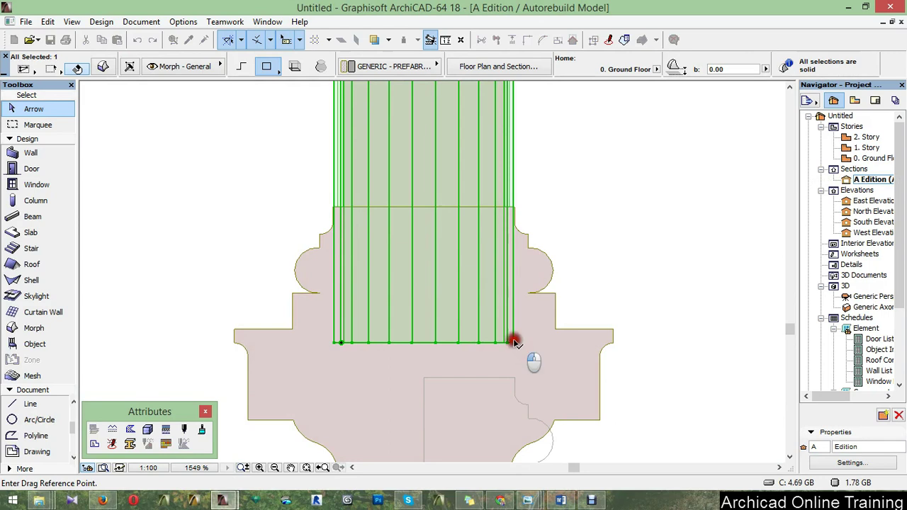
left_click(511, 209)
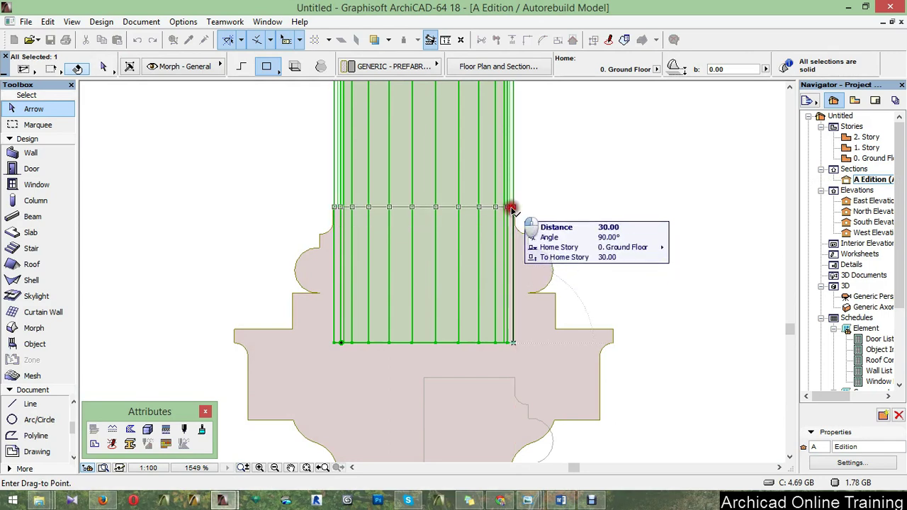
left_click(661, 225)
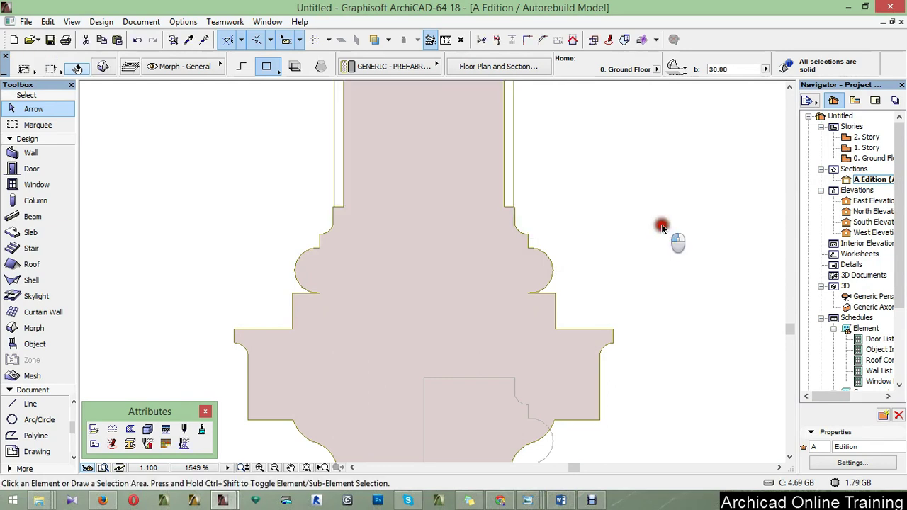
Show all elements in the 3D window and examine how the fluted shaft sits on its base and pedestal.
key("F3")
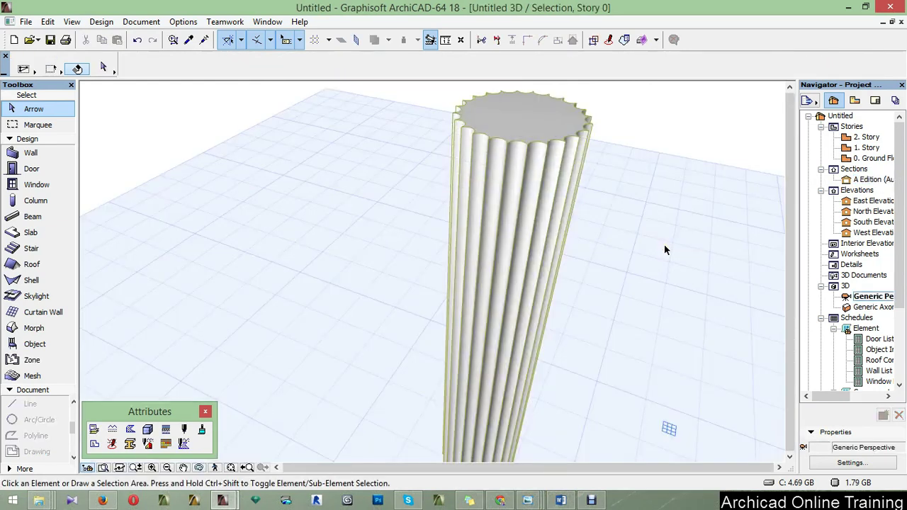
scroll(664, 249, "down", 3)
key("ctrl+F5")
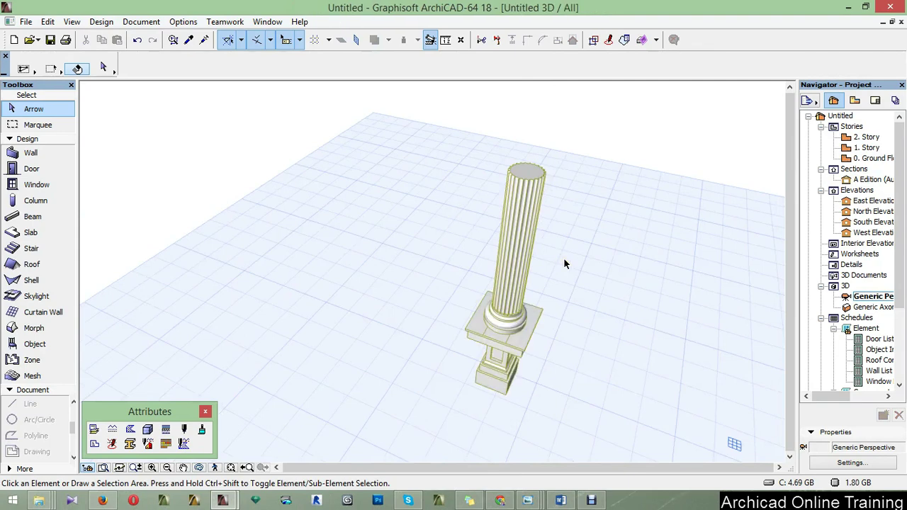
middle_click_drag(544, 364, 544, 364, "shift")
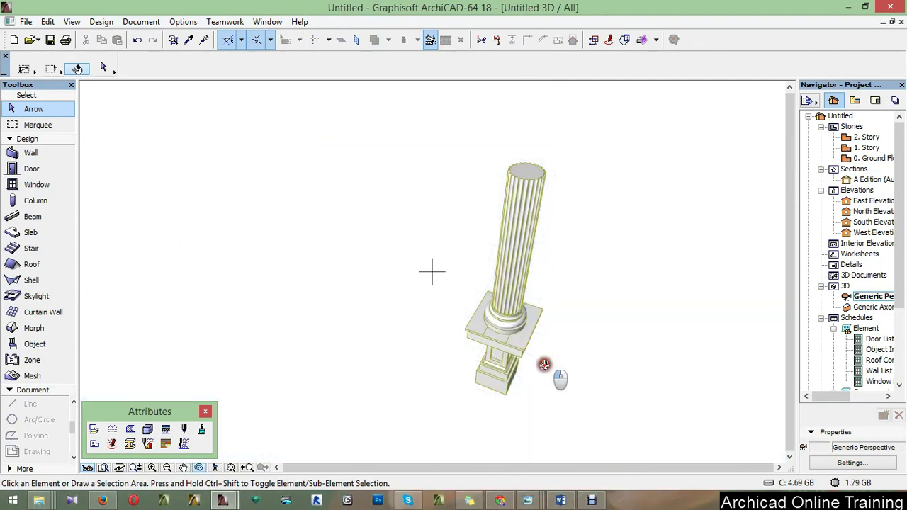
left_click_drag(544, 364, 534, 261)
left_click_drag(529, 407, 469, 457)
scroll(506, 356, "up", 2)
middle_click_drag(507, 356, 358, 283, "shift")
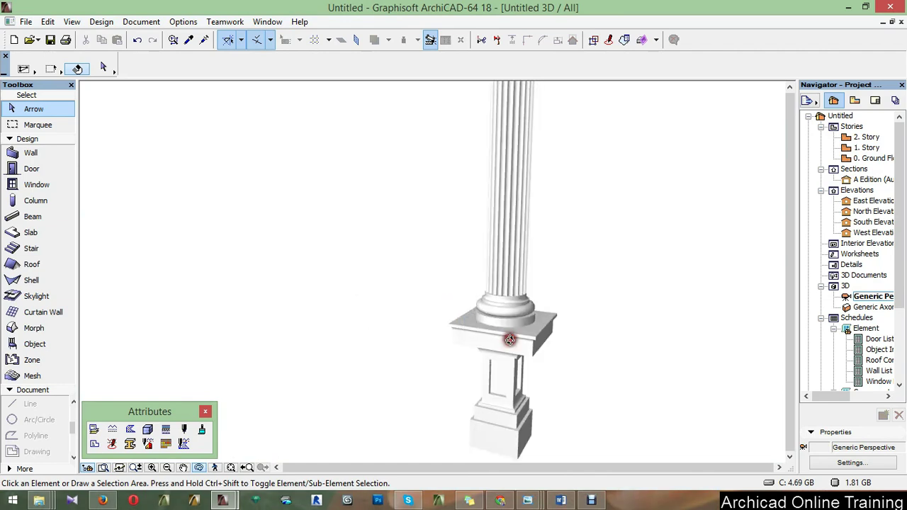
Select the fluted shaft and offset its top face slightly inward so that the shaft tapers upward.
middle_click_drag(610, 406, 454, 426, "shift")
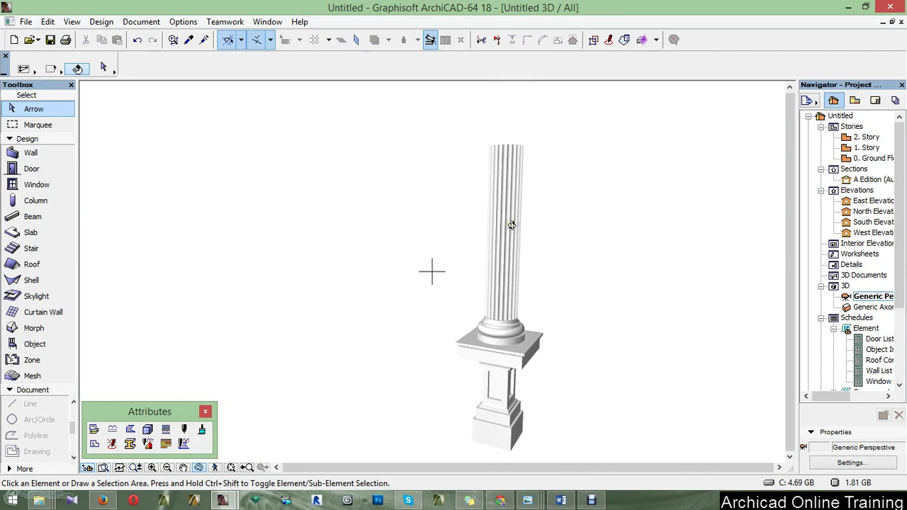
left_click(741, 211)
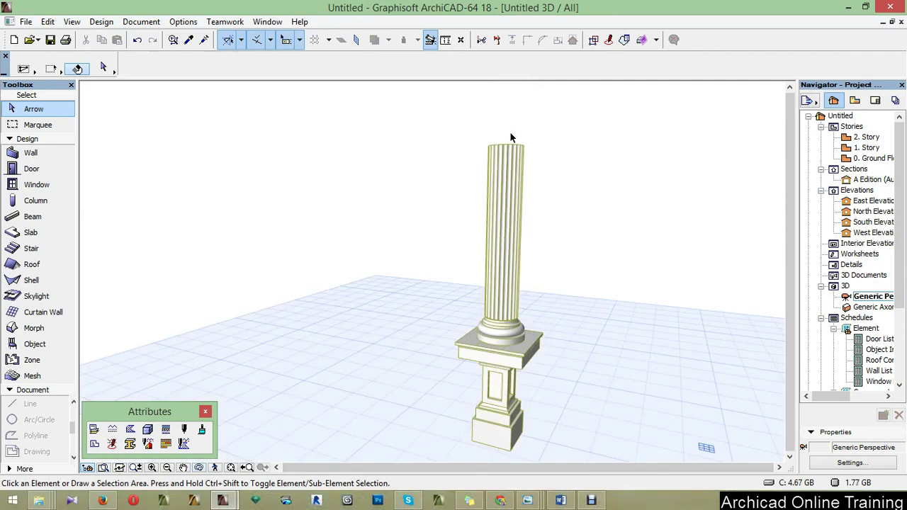
middle_click_drag(510, 137, 519, 206, "shift")
scroll(519, 207, "up", 3)
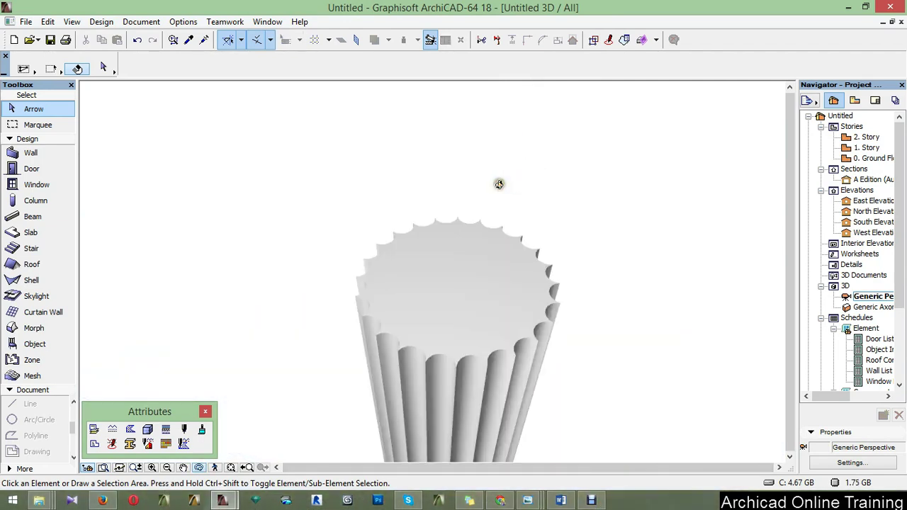
scroll(498, 182, "down", 3)
scroll(463, 205, "up", 3)
scroll(463, 207, "up", 1)
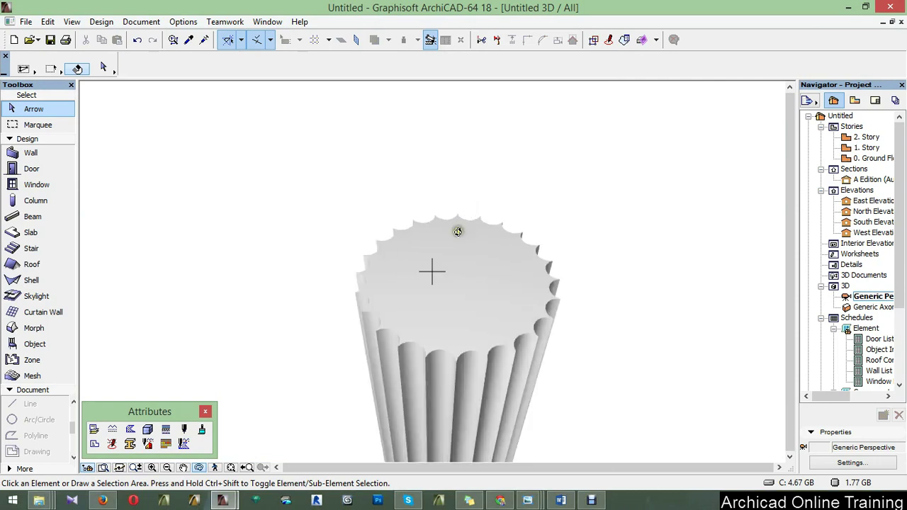
scroll(457, 232, "up", 2)
left_click(459, 272)
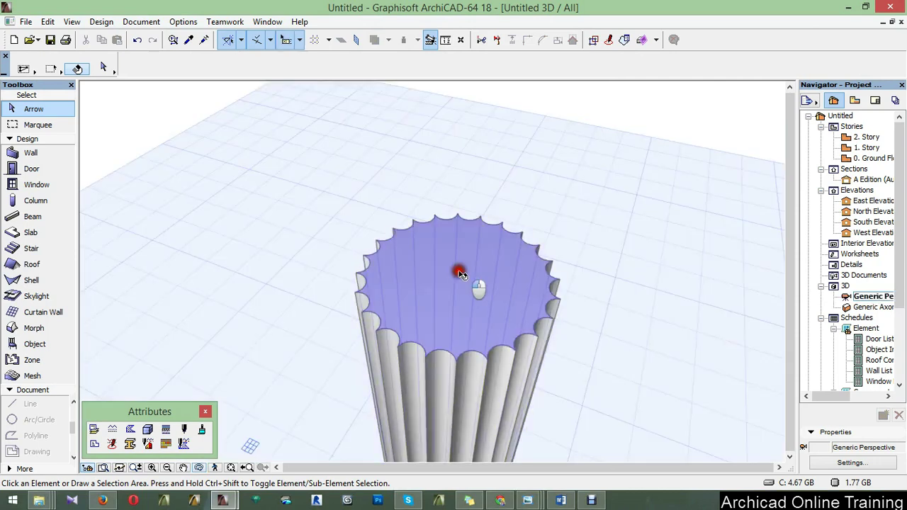
left_click(459, 273)
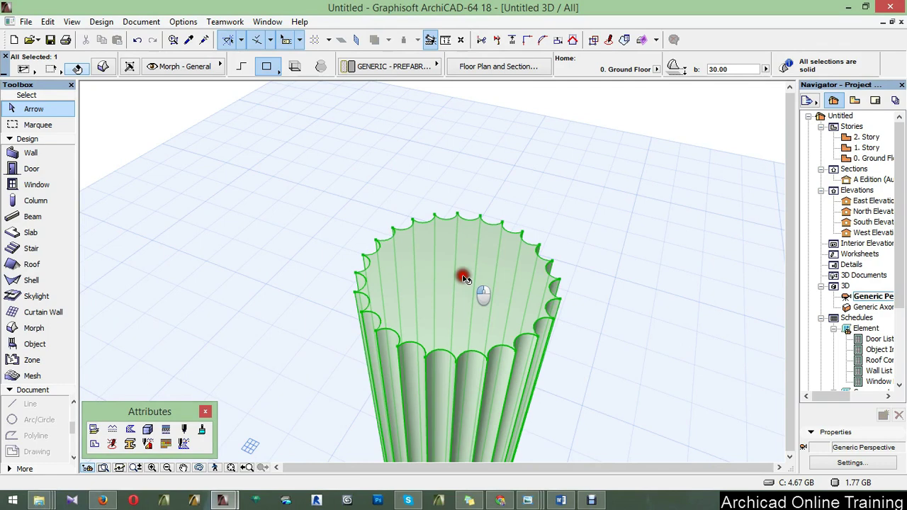
left_click(463, 277)
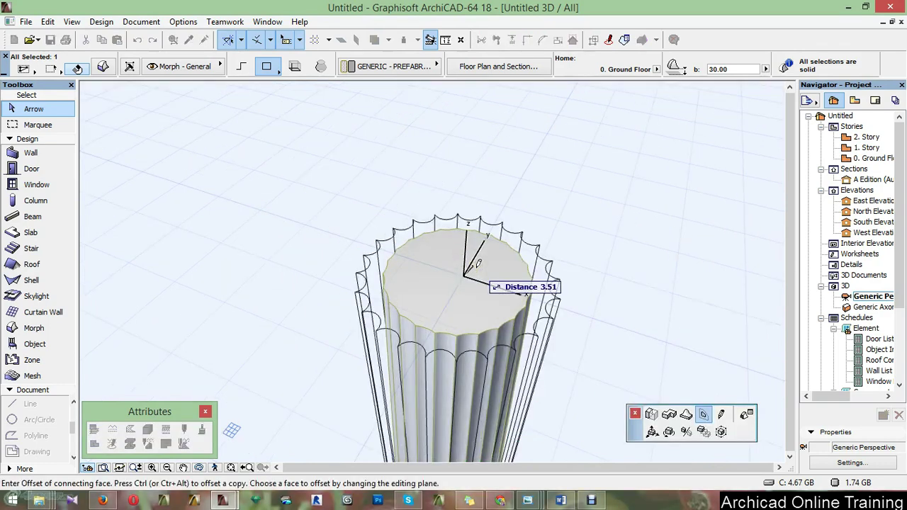
left_click(468, 269)
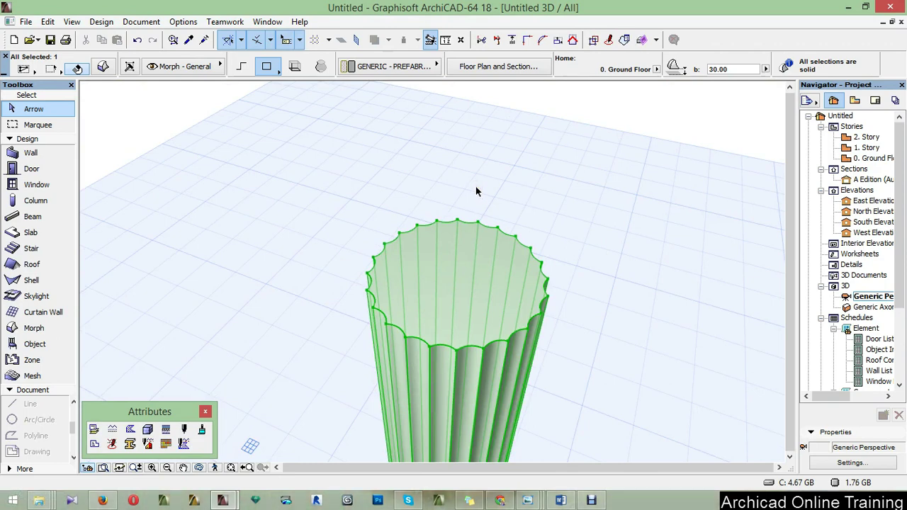
Open the A Edition section, select the tapered shaft and examine where its foot meets the base moulding.
double_click(859, 179)
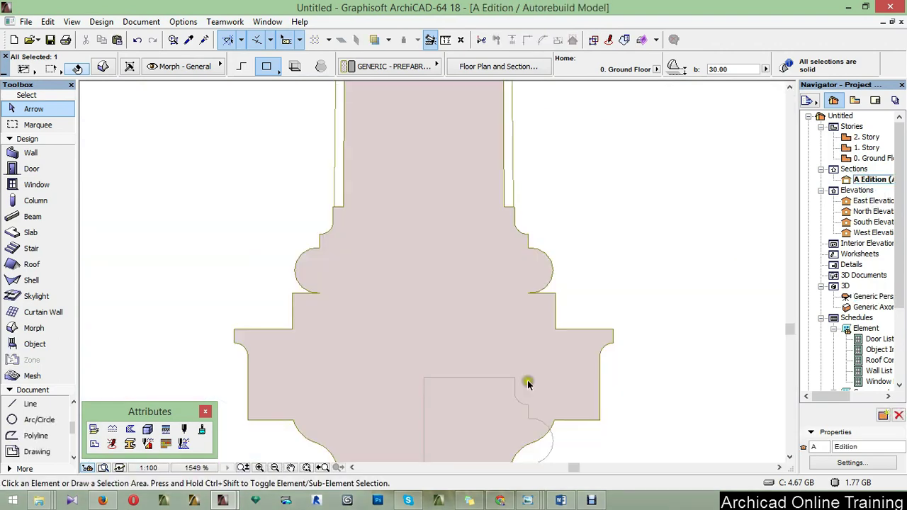
scroll(527, 379, "down", 5)
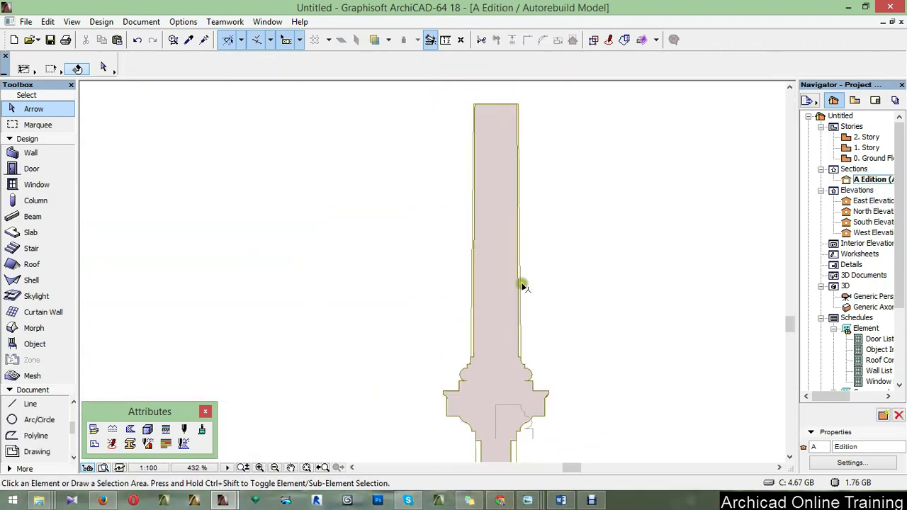
left_click(515, 322)
left_click(513, 321)
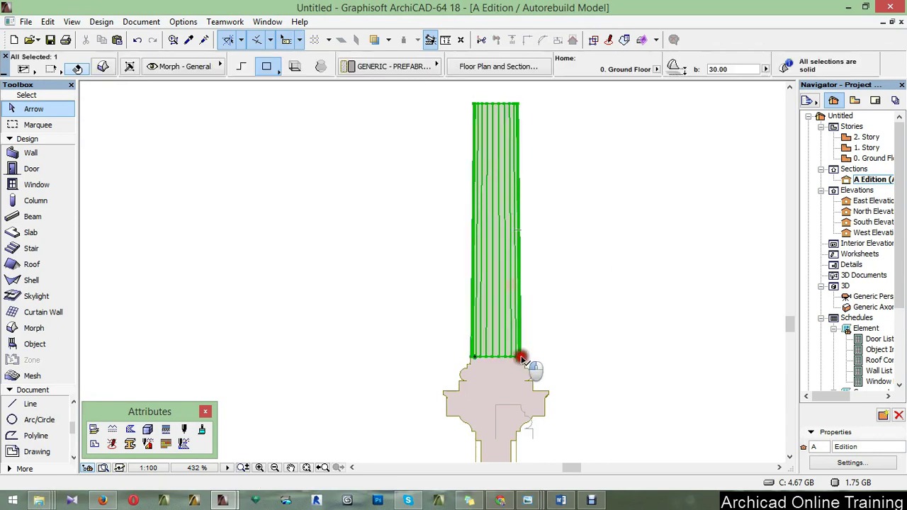
scroll(522, 360, "up", 5)
scroll(522, 361, "up", 2)
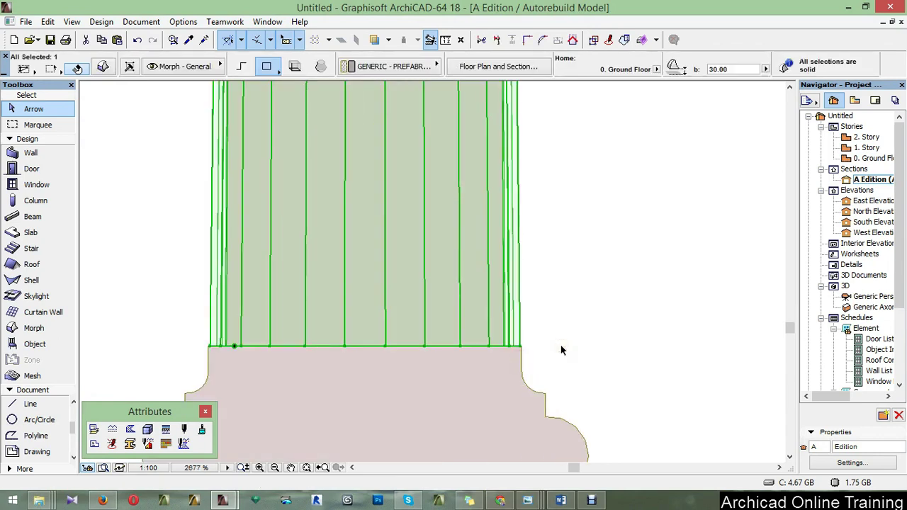
key("ctrl+shift+d")
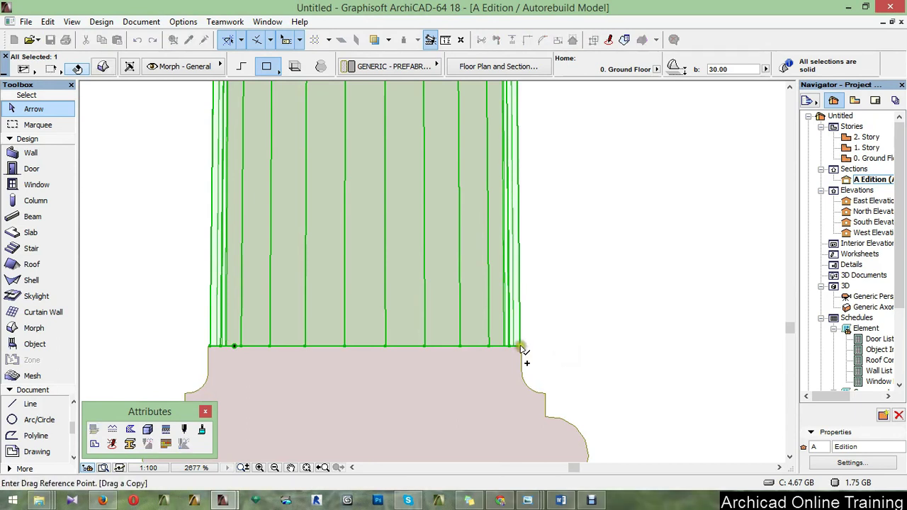
left_click(521, 346)
scroll(560, 398, "down", 6)
scroll(560, 398, "down", 3)
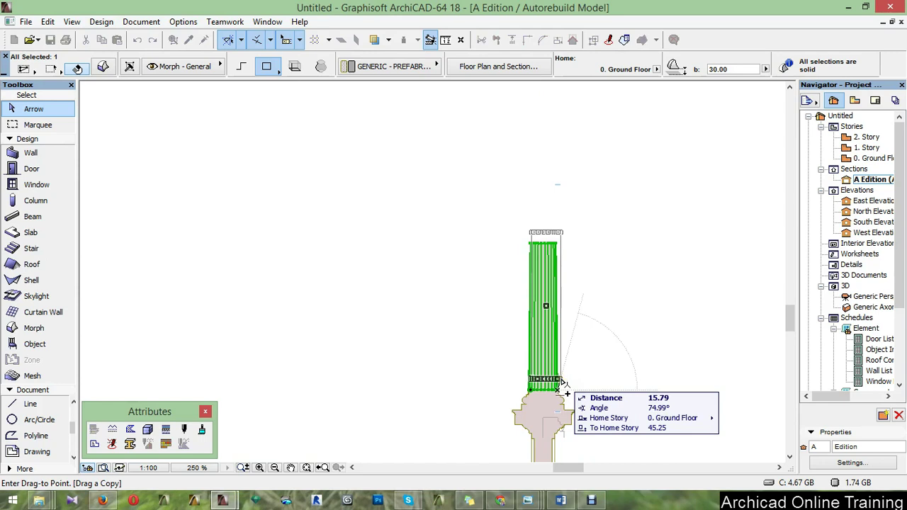
left_click(561, 382)
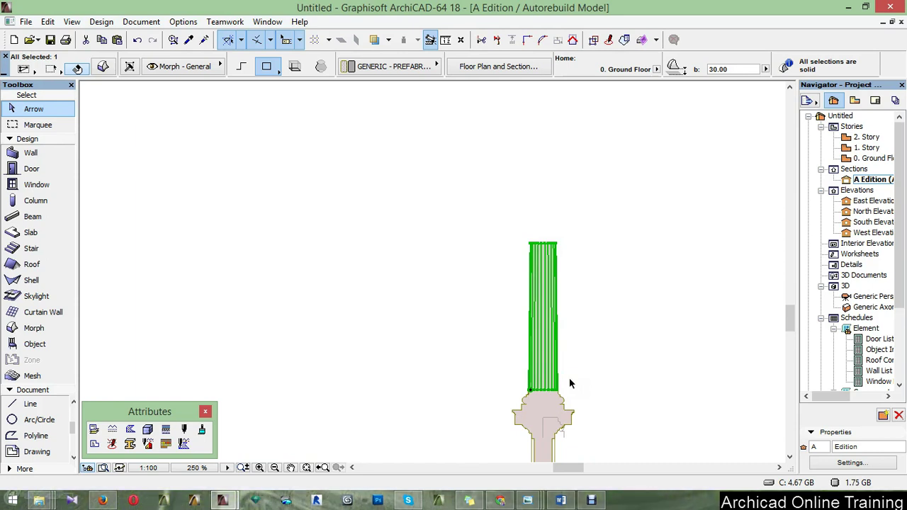
Return to the 3D window and offset the shaft's top face a little further inward.
key("F3")
left_click(569, 380)
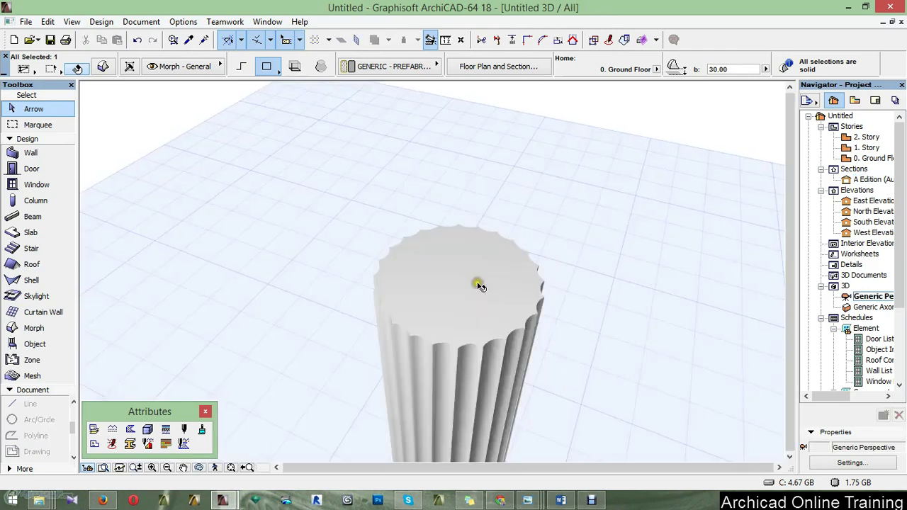
left_click(479, 286)
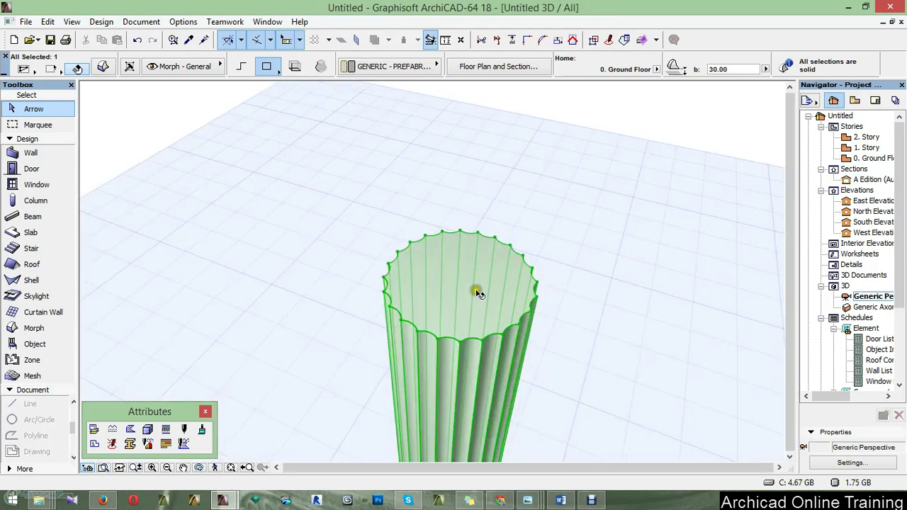
Extrude the shaft's narrowed top face vertically upward by 200 and deselect the morph.
left_click(479, 222)
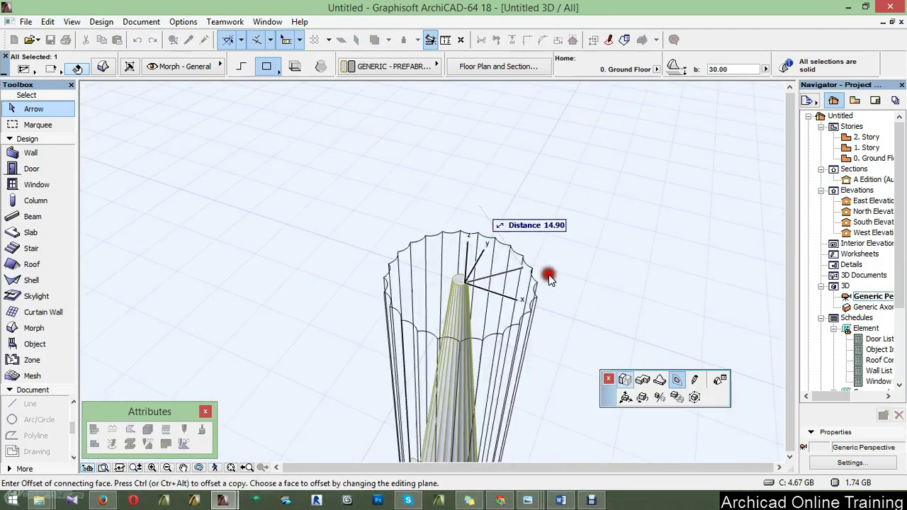
left_click(548, 274)
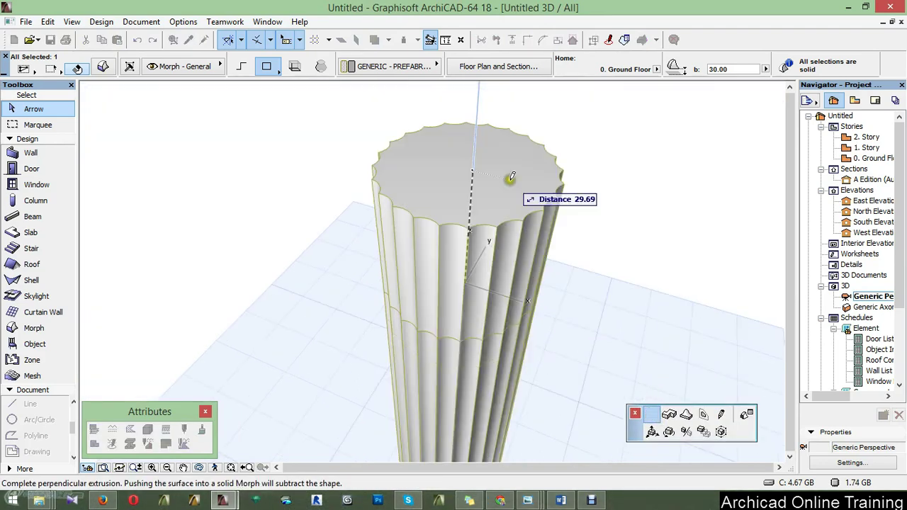
left_click(510, 177)
scroll(496, 297, "down", 5)
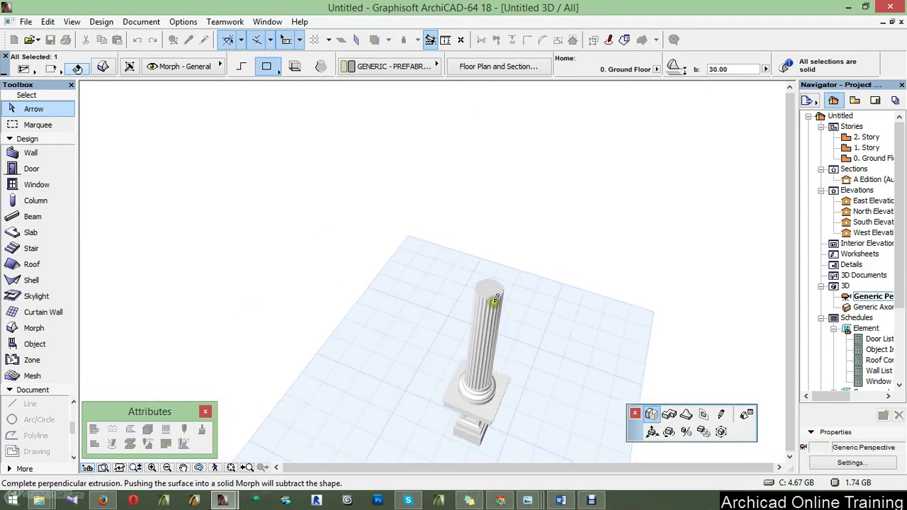
left_click(496, 298)
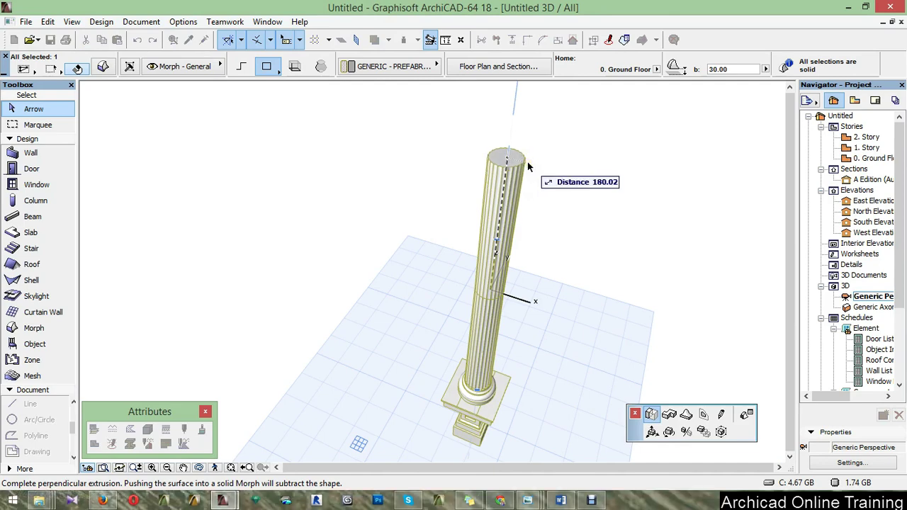
type("220")
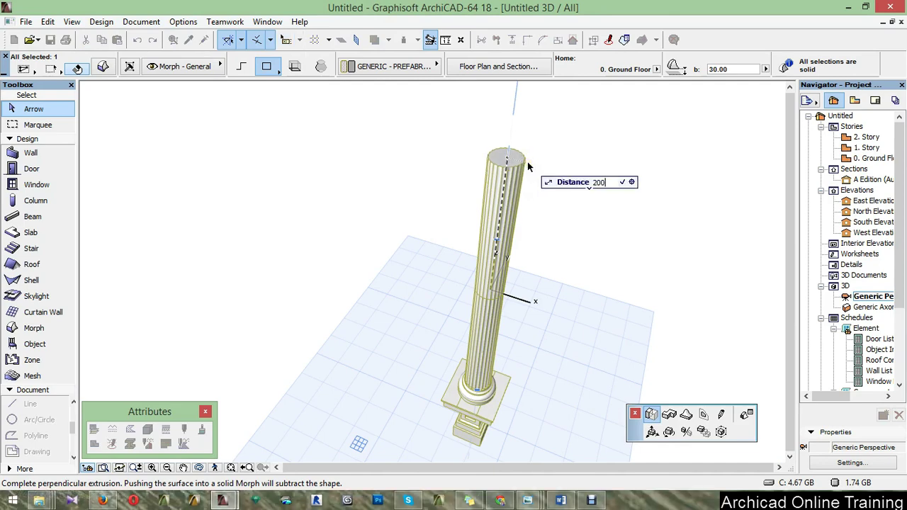
key("Return")
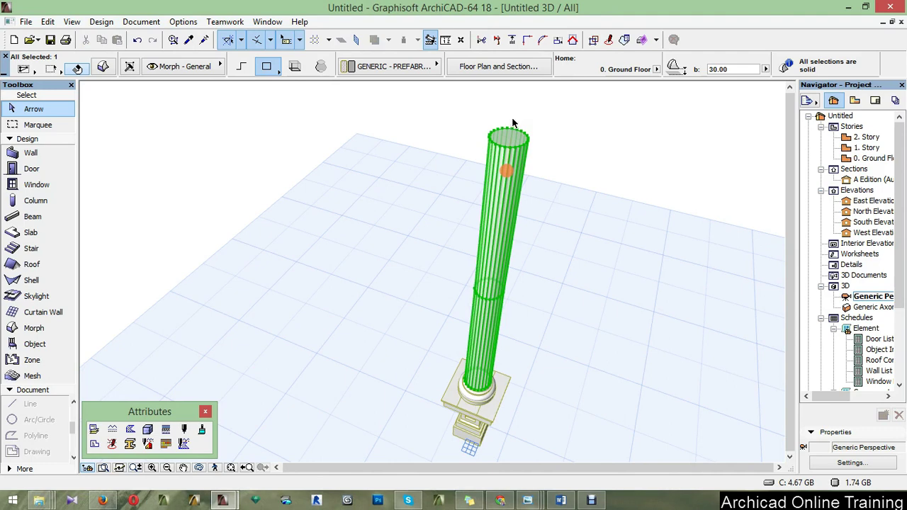
left_click(621, 137)
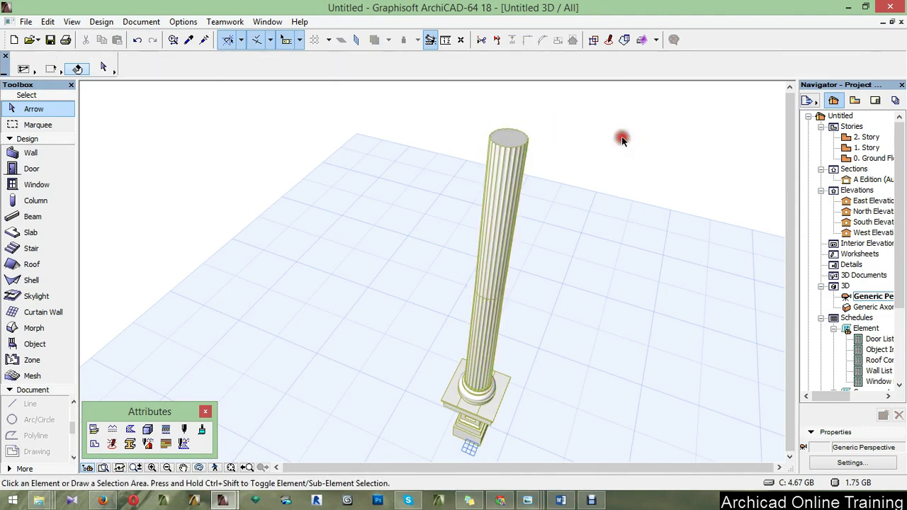
Select the extended shaft and offset its upper end face slightly outward.
scroll(609, 137, "up", 5)
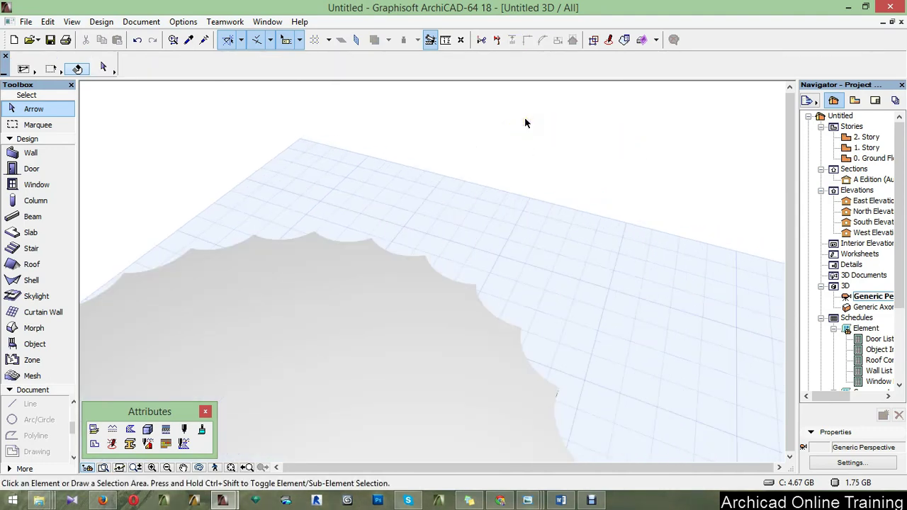
scroll(517, 122, "down", 3)
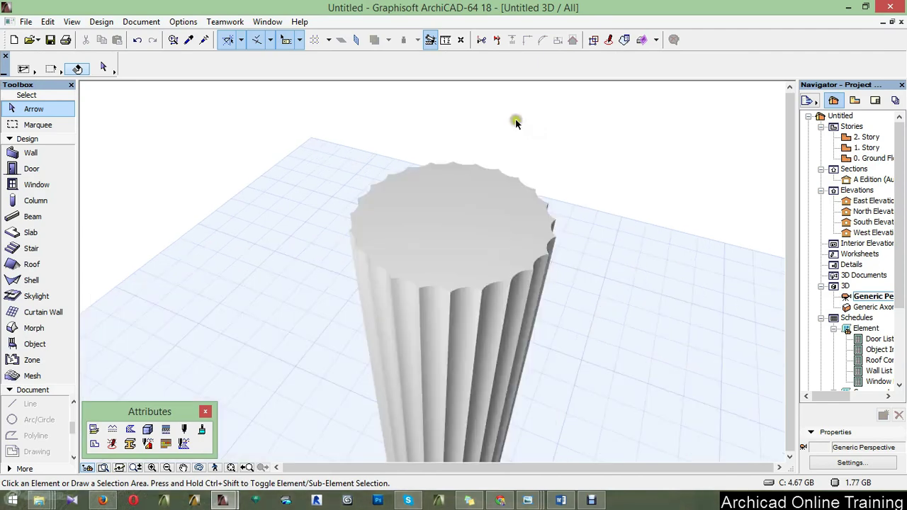
left_click(480, 224)
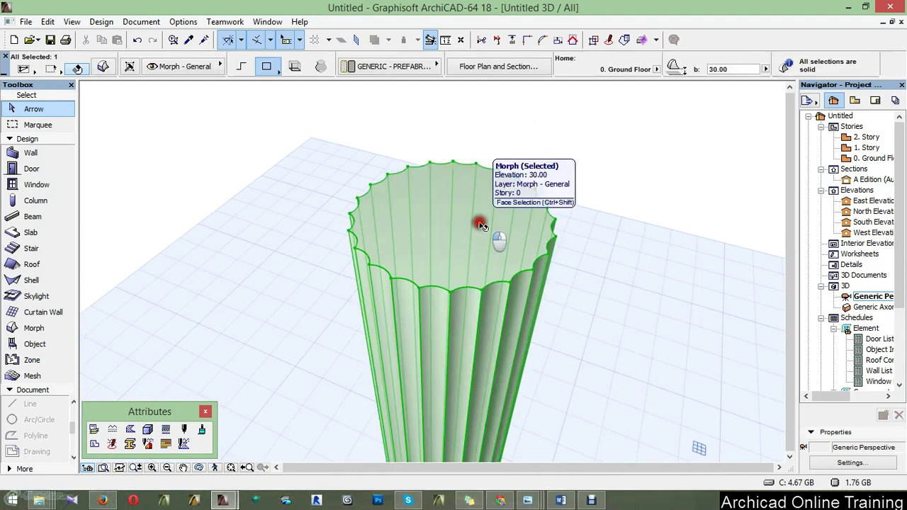
left_click(479, 224)
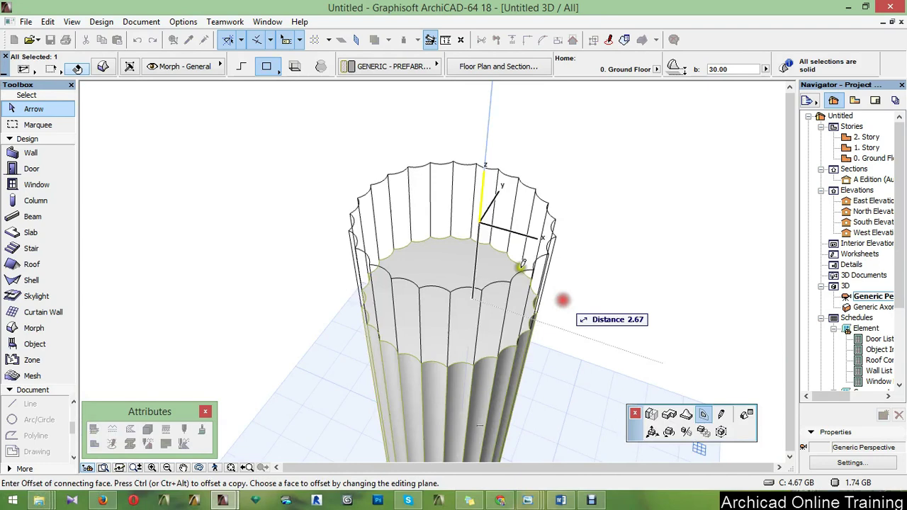
left_click(522, 264)
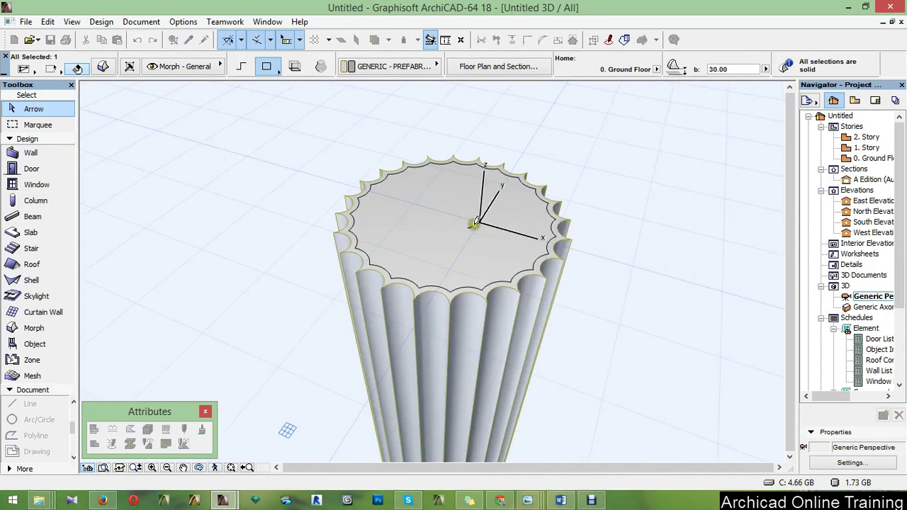
Extrude the shaft's widened top face vertically upward by 133 and deselect the morph.
scroll(474, 223, "down", 5)
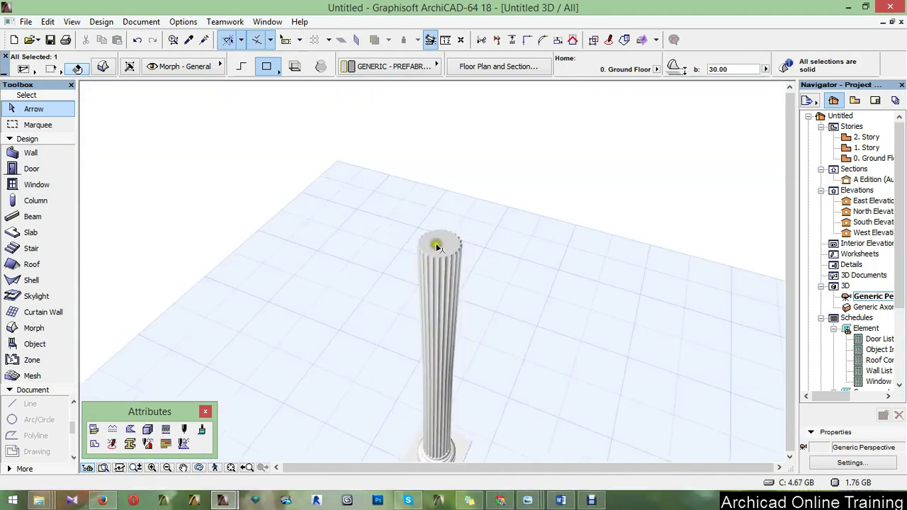
scroll(436, 246, "up", 2)
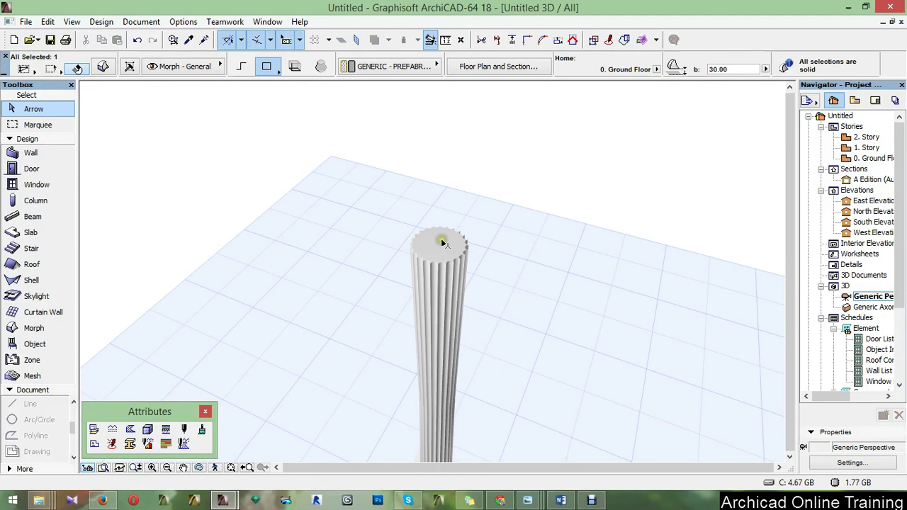
scroll(442, 241, "up", 2)
left_click(453, 166)
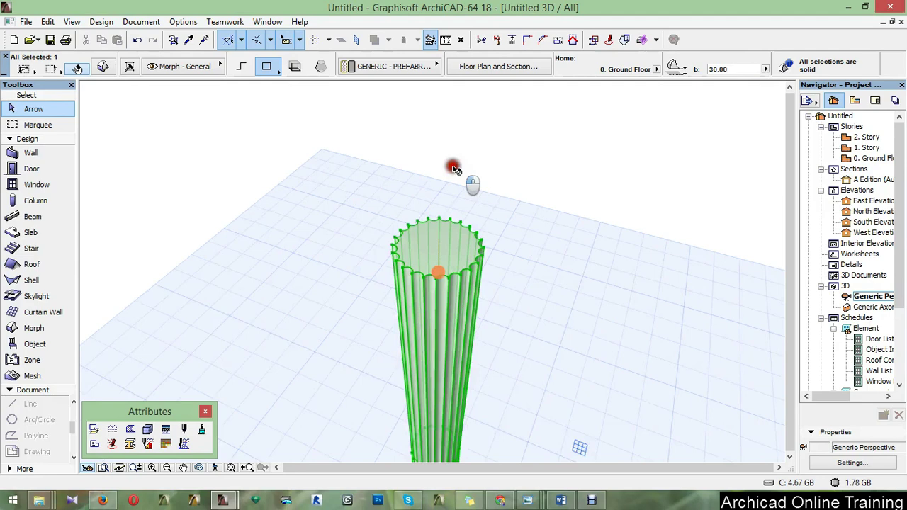
left_click(651, 415)
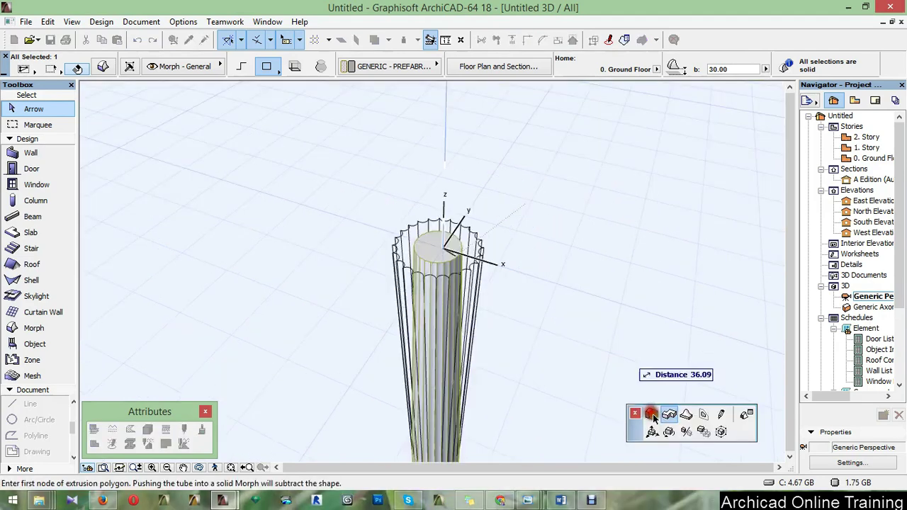
left_click(651, 415)
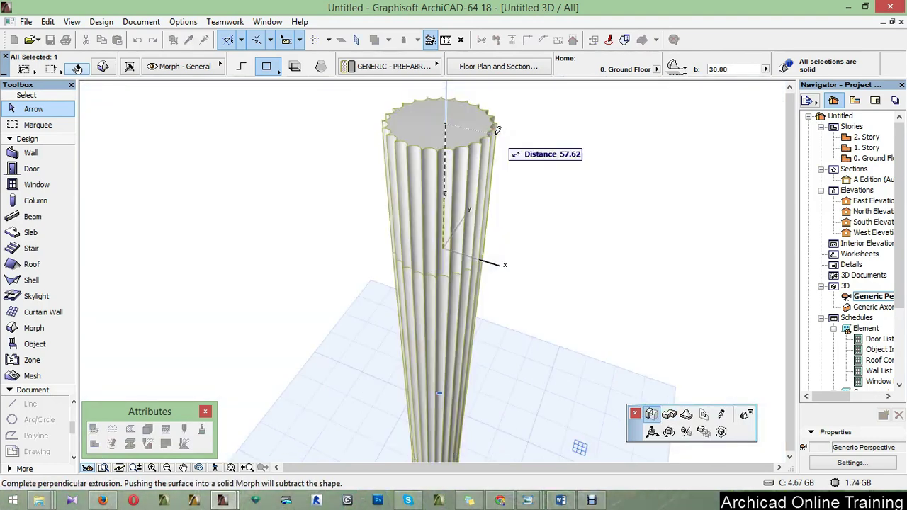
type("133")
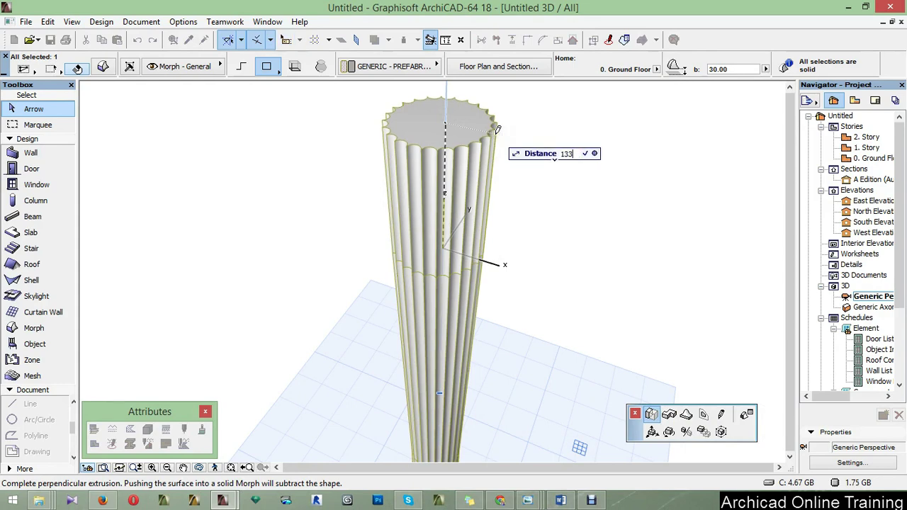
key("Return")
scroll(509, 252, "up", 3)
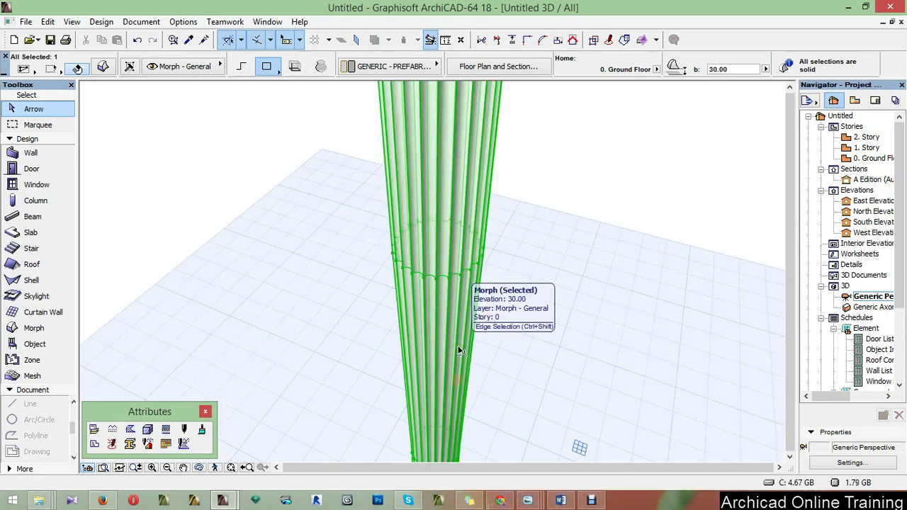
left_click(484, 170)
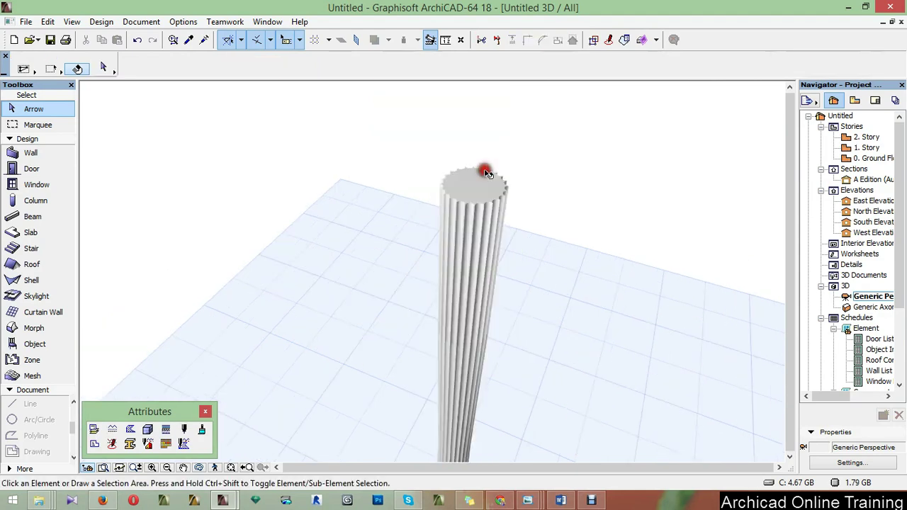
Select the extended shaft, offset its new top face slightly inward, and deselect the morph.
scroll(484, 170, "up", 5)
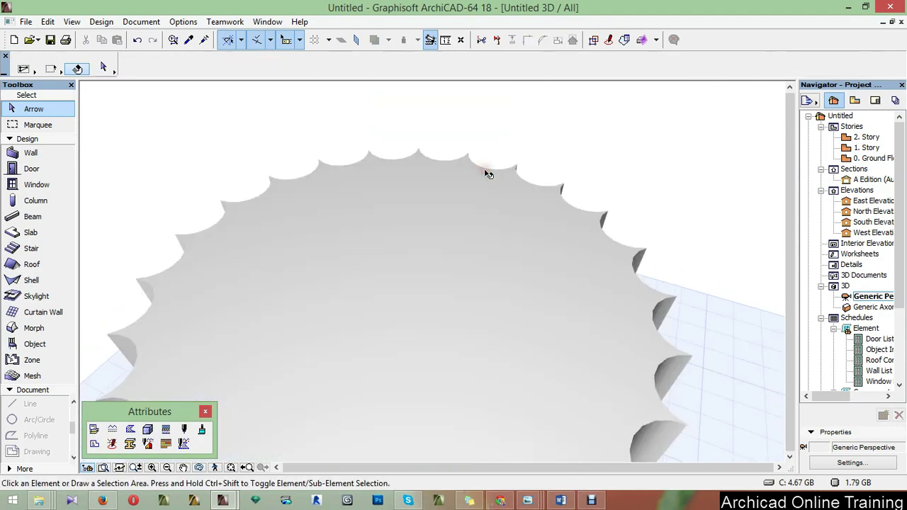
scroll(485, 171, "down", 1)
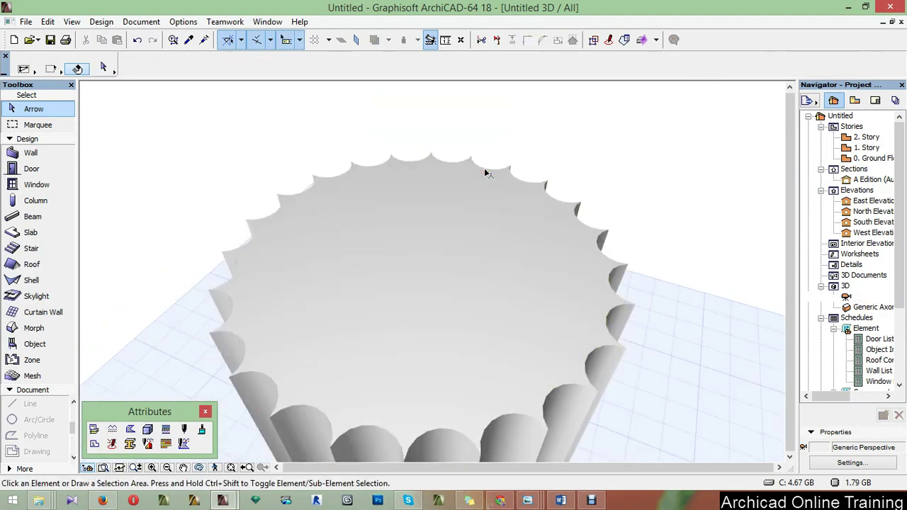
scroll(460, 266, "down", 2)
left_click(454, 266)
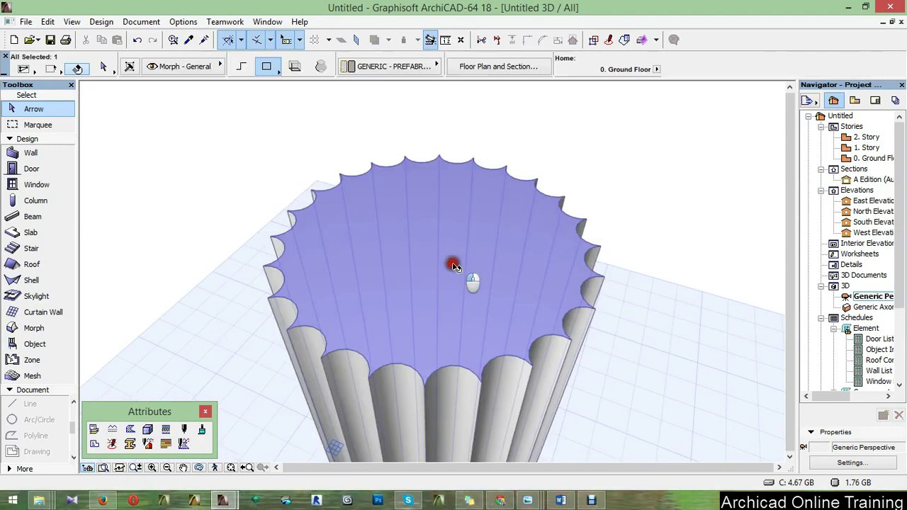
left_click(454, 233)
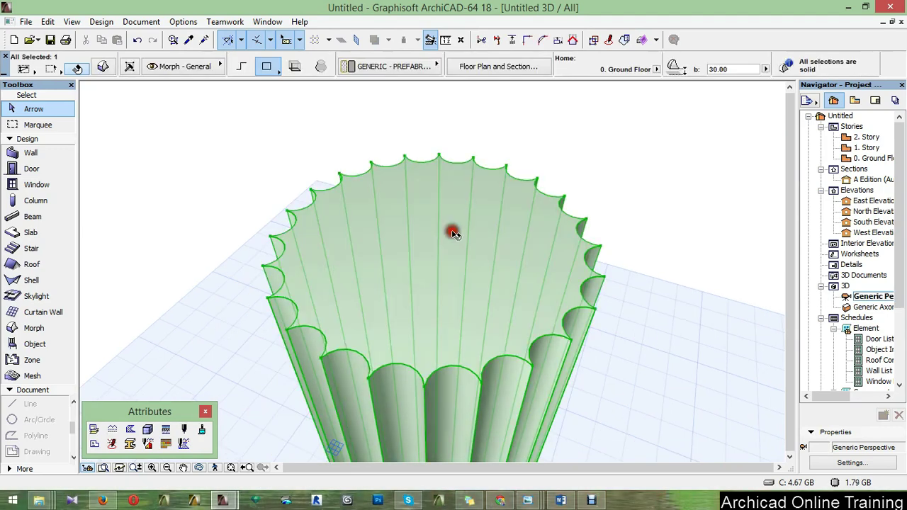
left_click(455, 251)
left_click(582, 313)
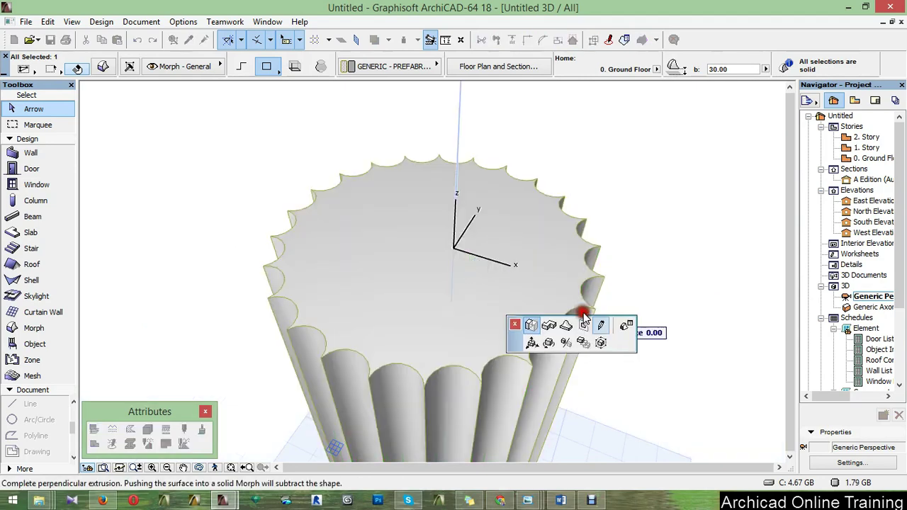
left_click(583, 322)
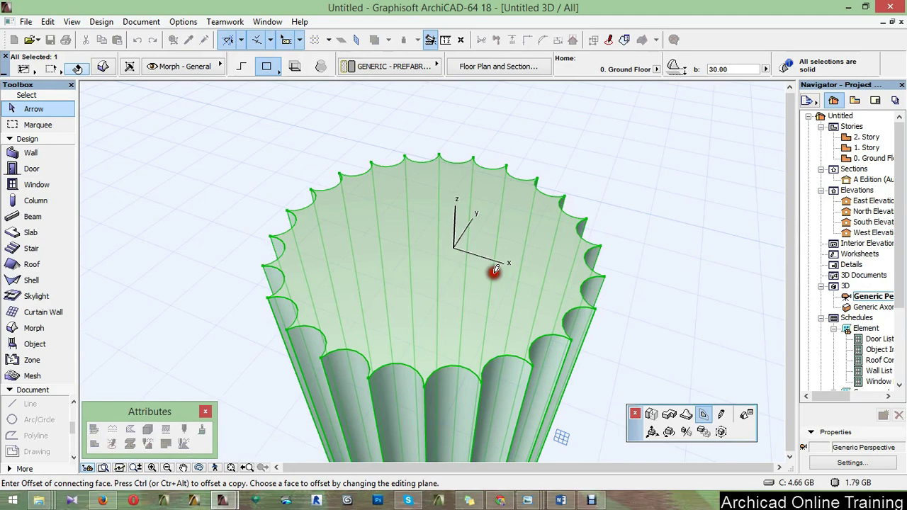
left_click(495, 270)
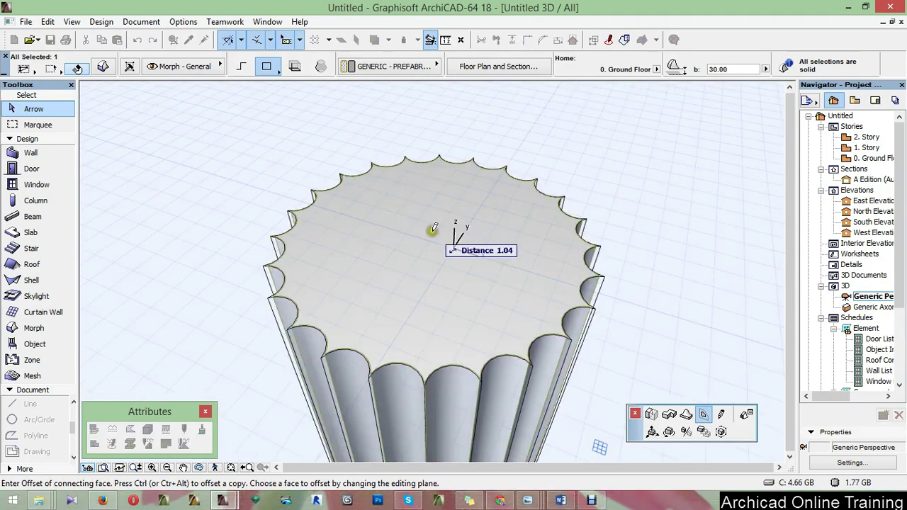
left_click(426, 224)
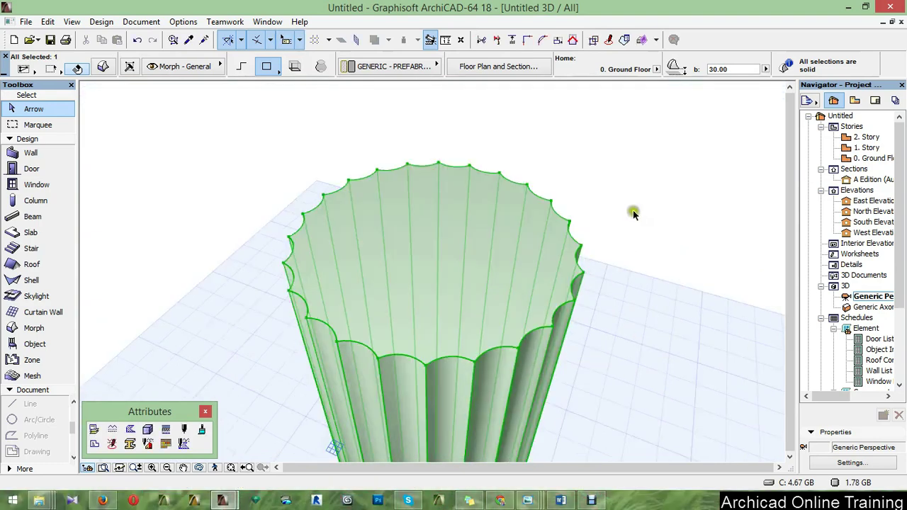
left_click(646, 183)
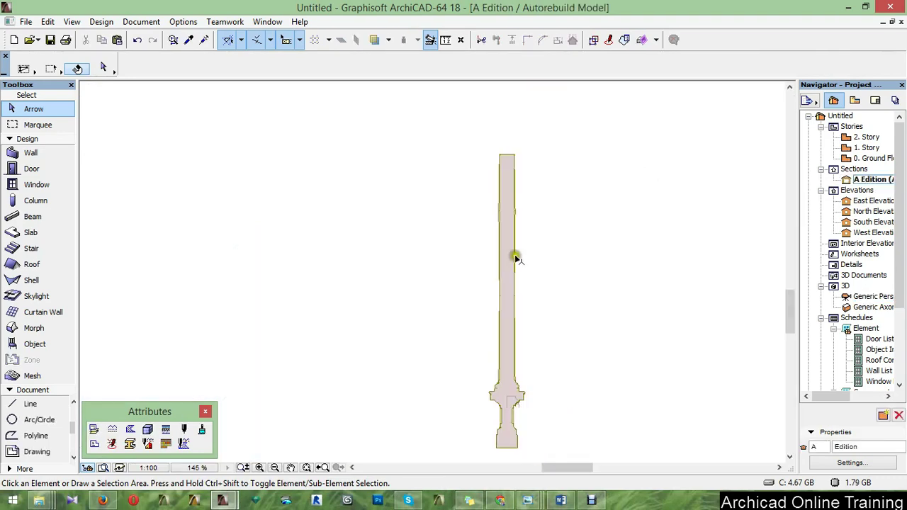
Examine the shaft's outline in the A Edition section and the whole column from lower angles in the 3D window.
scroll(513, 233, "up", 1)
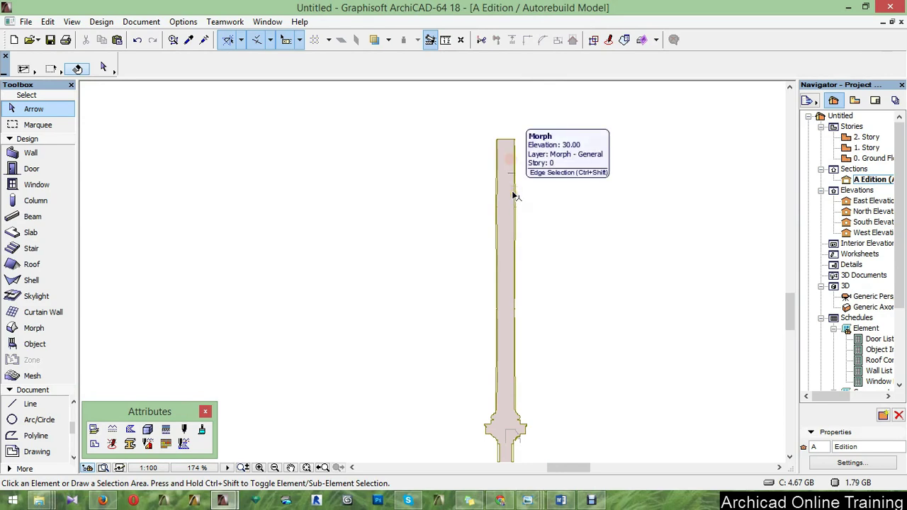
left_click(515, 196)
left_click(615, 251)
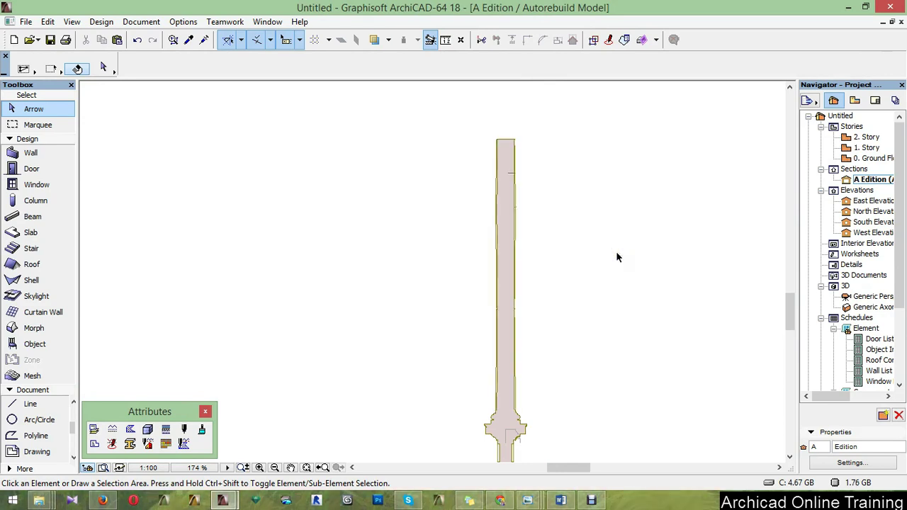
key("F3")
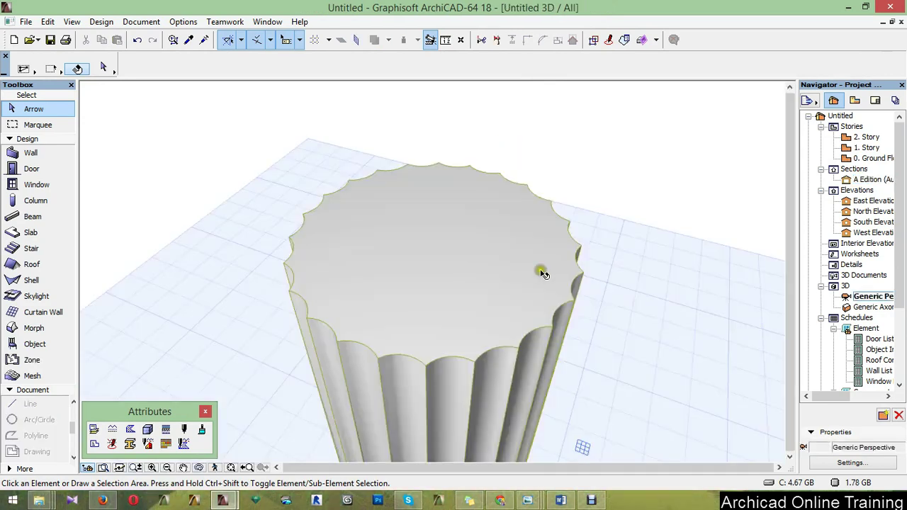
scroll(510, 237, "down", 3)
scroll(483, 212, "down", 5)
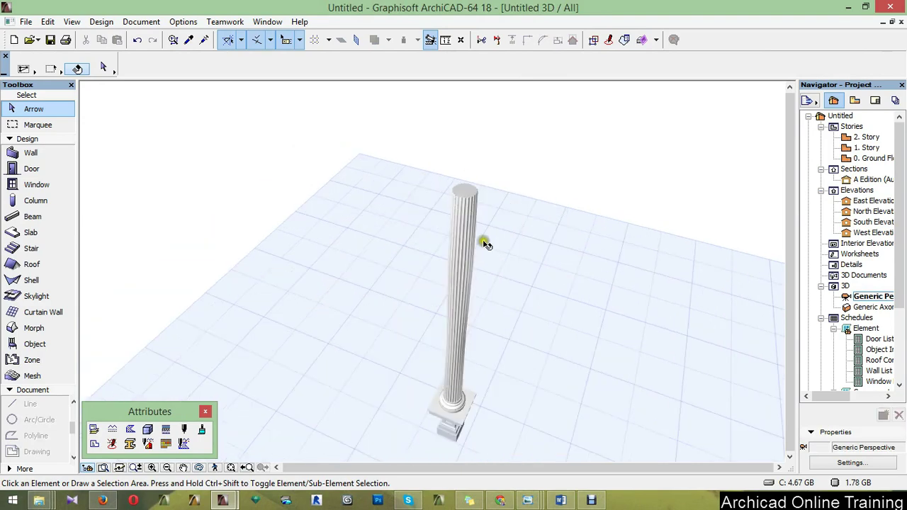
left_click(481, 243)
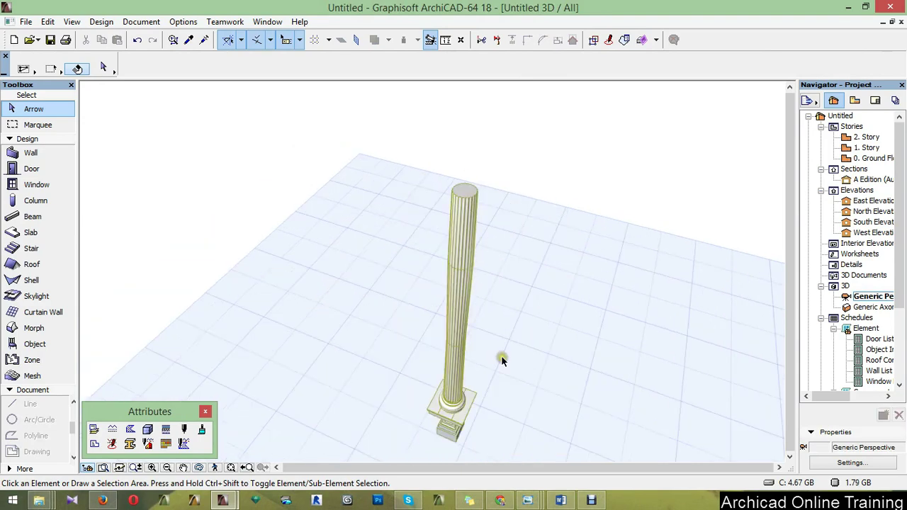
key("o")
left_click_drag(502, 360, 588, 292)
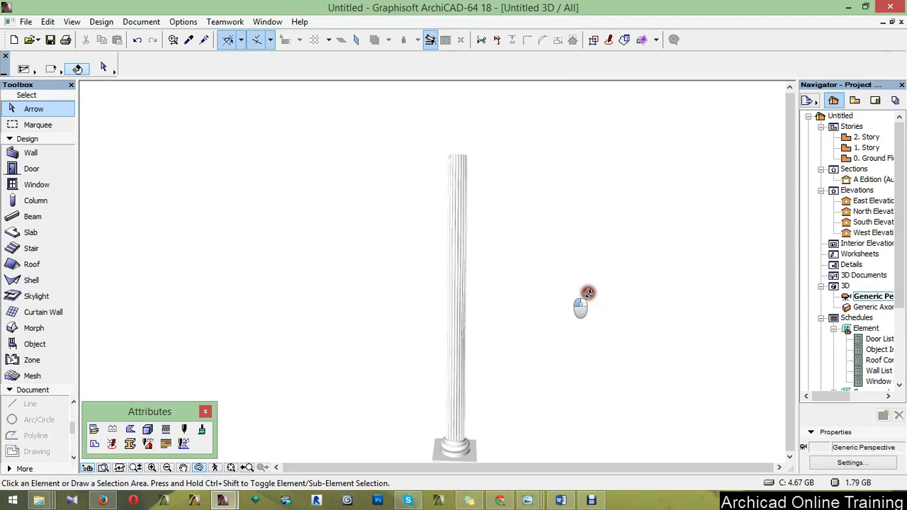
left_click_drag(588, 292, 480, 303)
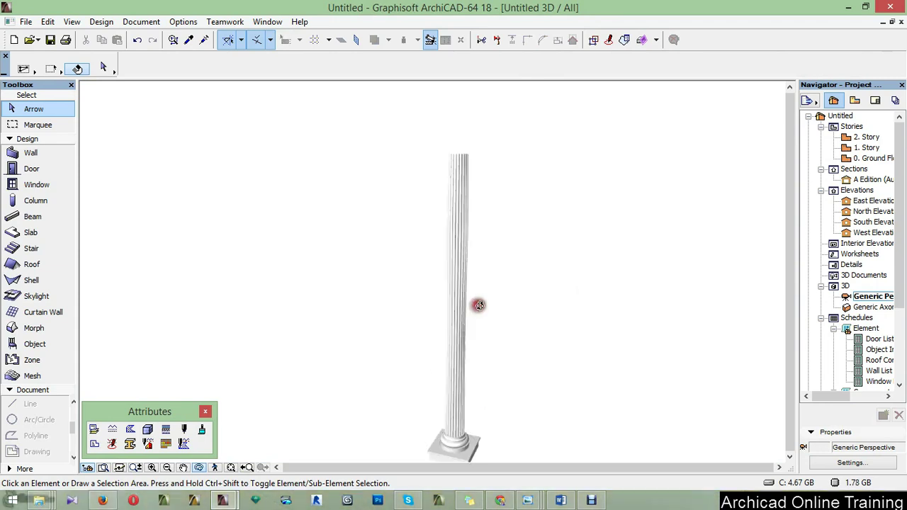
Reopen the A Edition section and activate the Line tool.
double_click(858, 179)
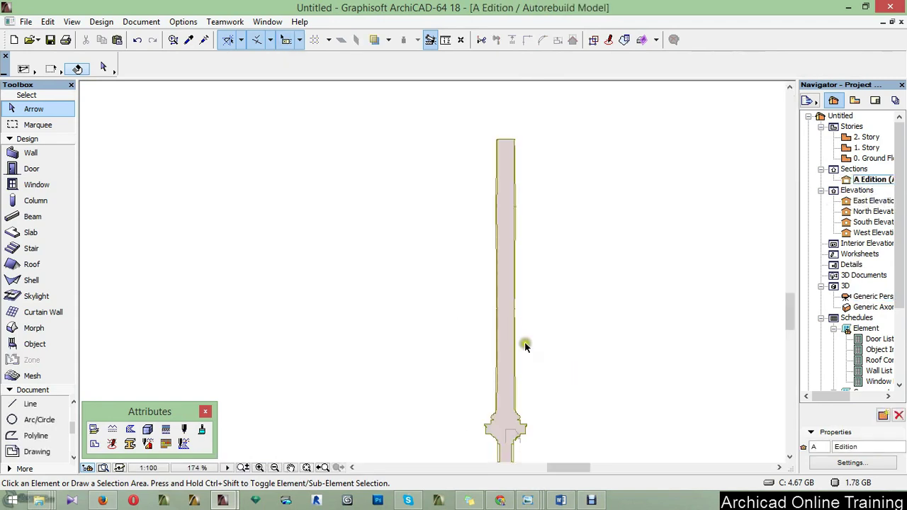
left_click(30, 403)
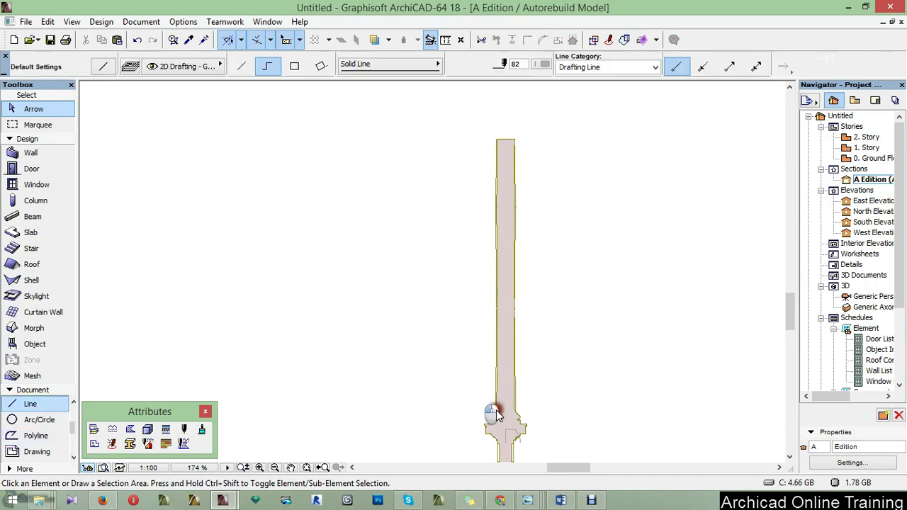
scroll(519, 418, "up", 3)
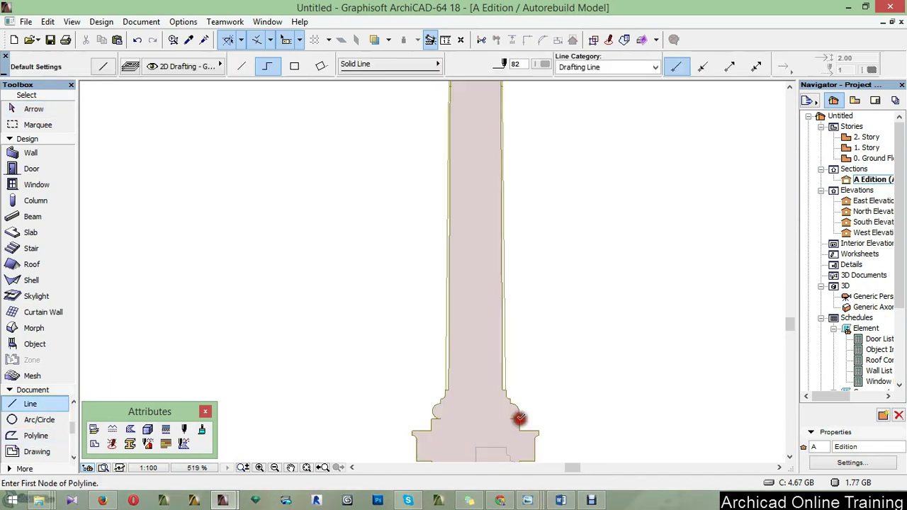
left_click(503, 385)
scroll(503, 454, "down", 4)
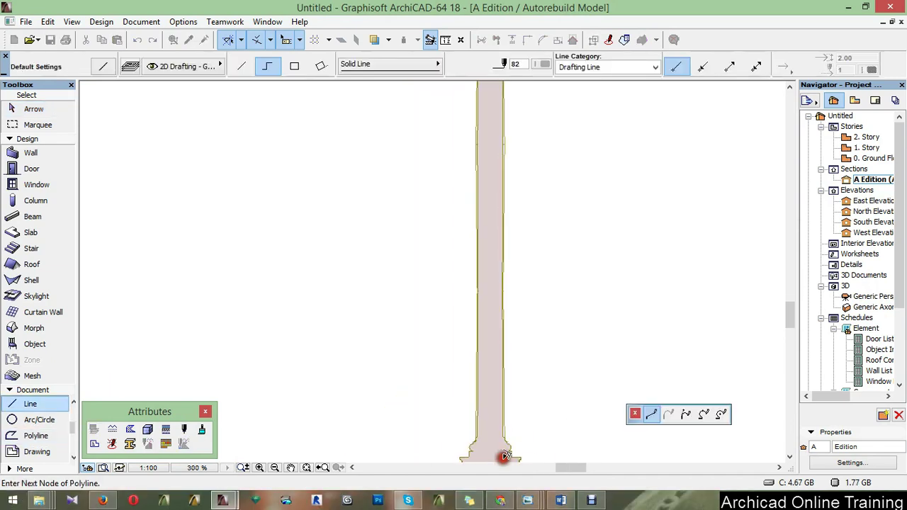
left_click(507, 170)
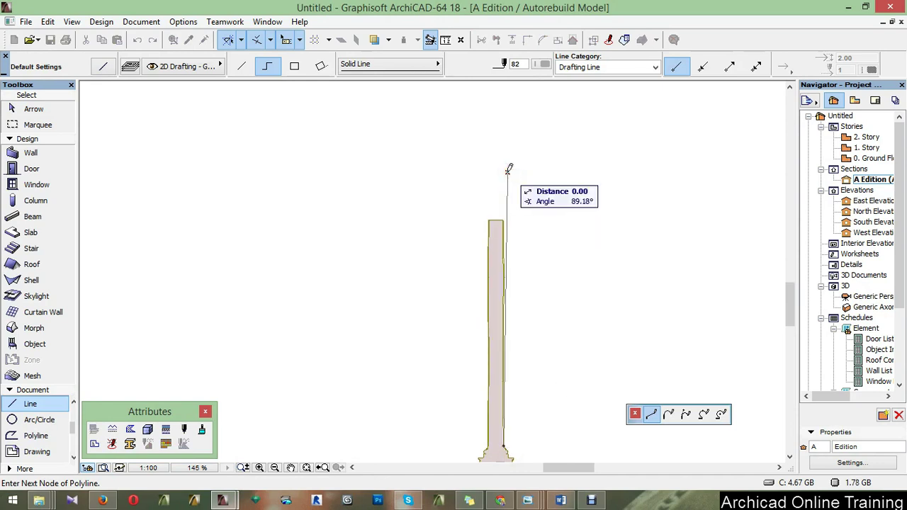
key("BackSpace")
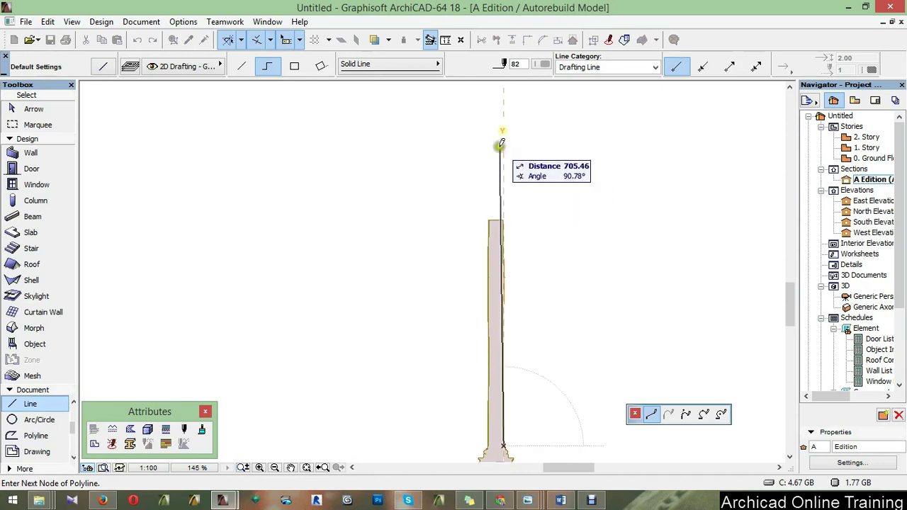
left_click(505, 140)
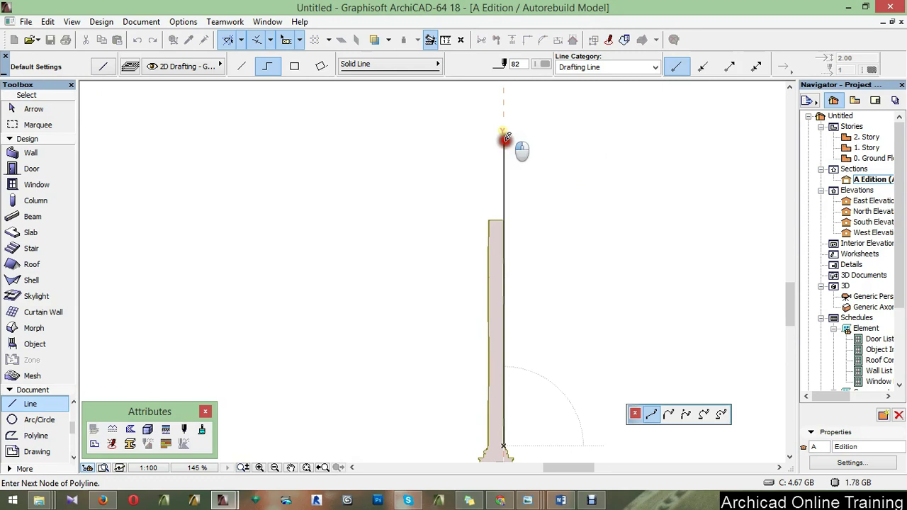
right_click(572, 208)
left_click(587, 345)
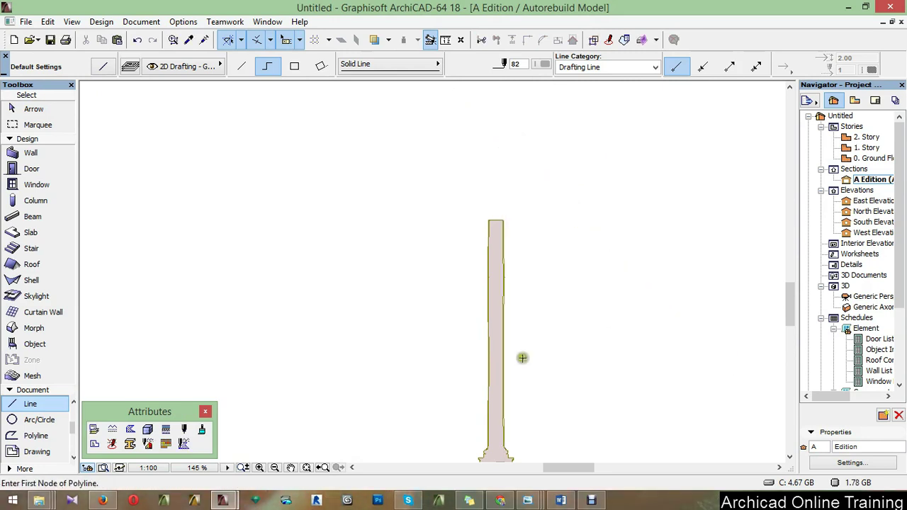
Draw a straight vertical line from the inner edge of the shaft's foot to a point above the shaft's top and finish it.
scroll(522, 359, "up", 8)
scroll(536, 398, "up", 2)
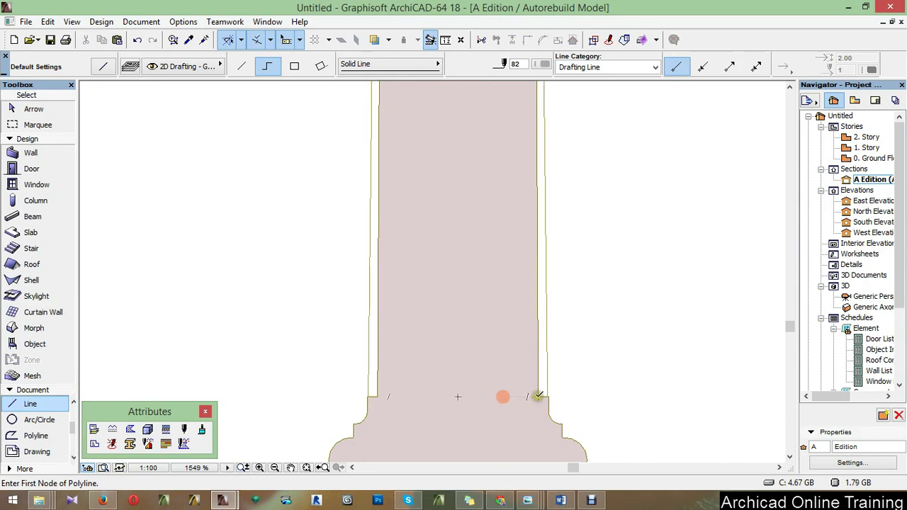
left_click(538, 396)
scroll(537, 396, "down", 10)
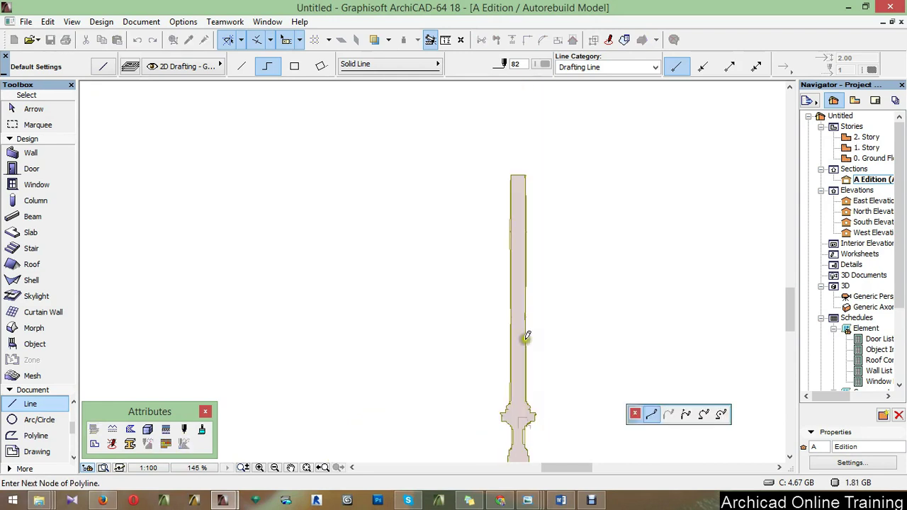
left_click(525, 120)
right_click(584, 138)
left_click(613, 257)
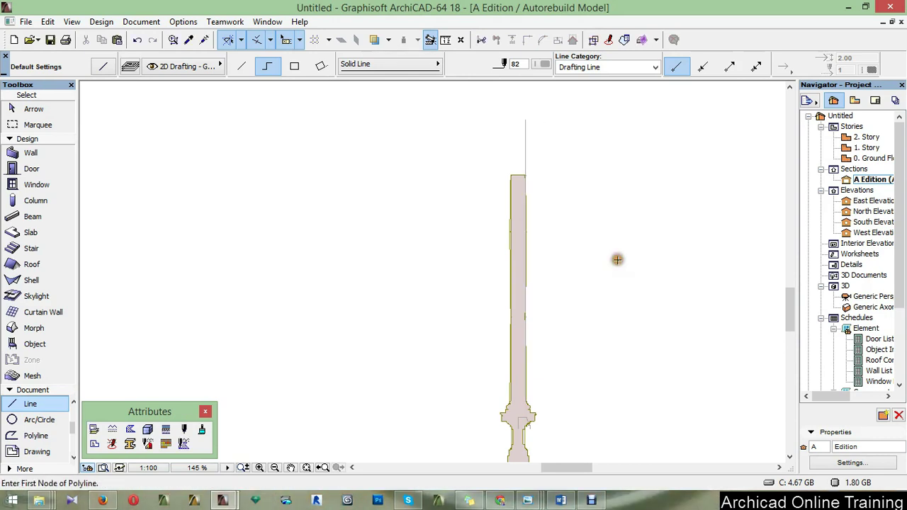
Examine the shaft's outline against the vertical reference line in section, from its top down to the moulded base.
scroll(525, 172, "up", 2)
scroll(525, 172, "up", 5)
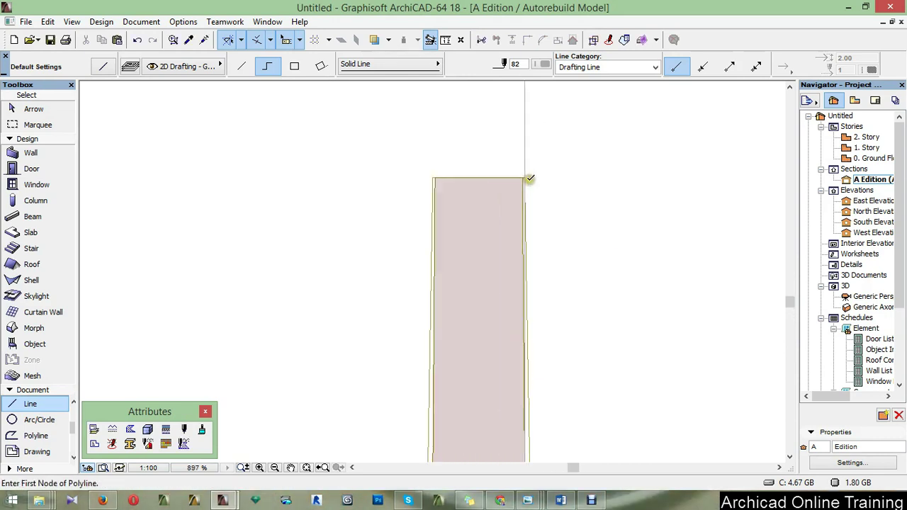
scroll(529, 179, "up", 6)
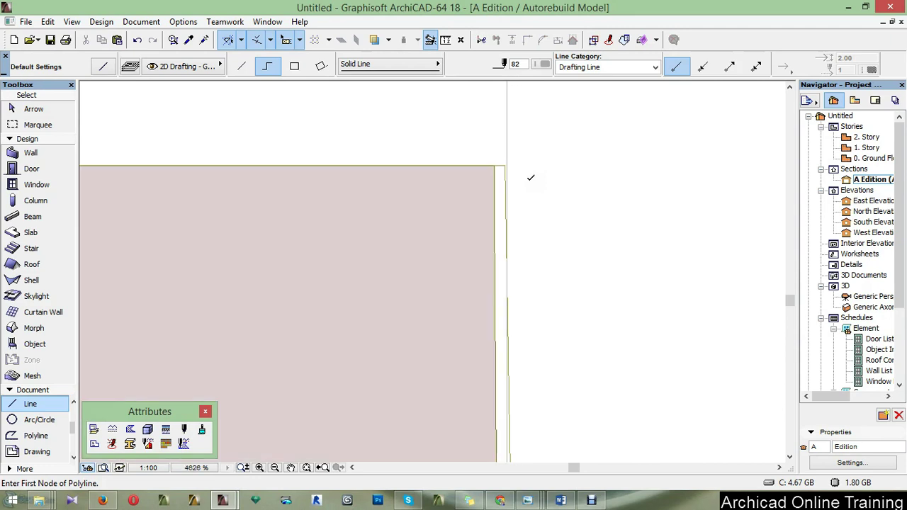
scroll(509, 159, "down", 14)
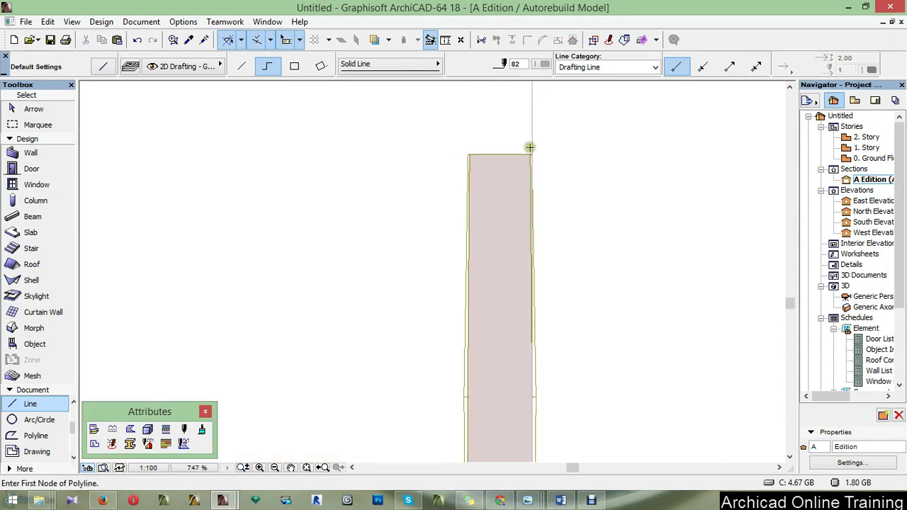
scroll(528, 206, "up", 3)
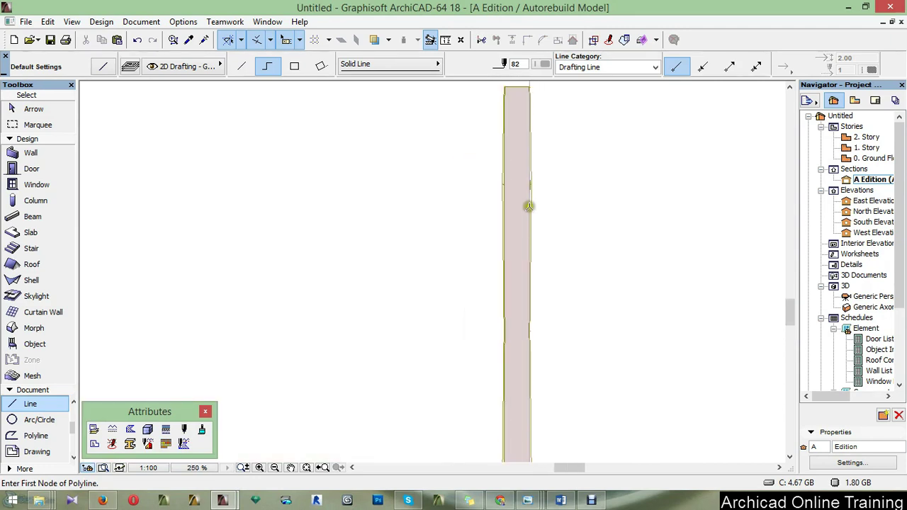
scroll(531, 101, "up", 7)
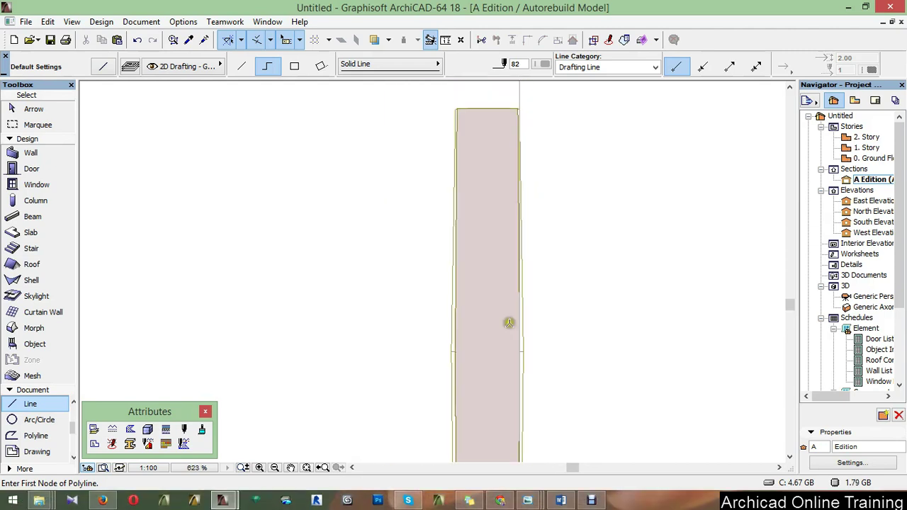
scroll(522, 118, "up", 1)
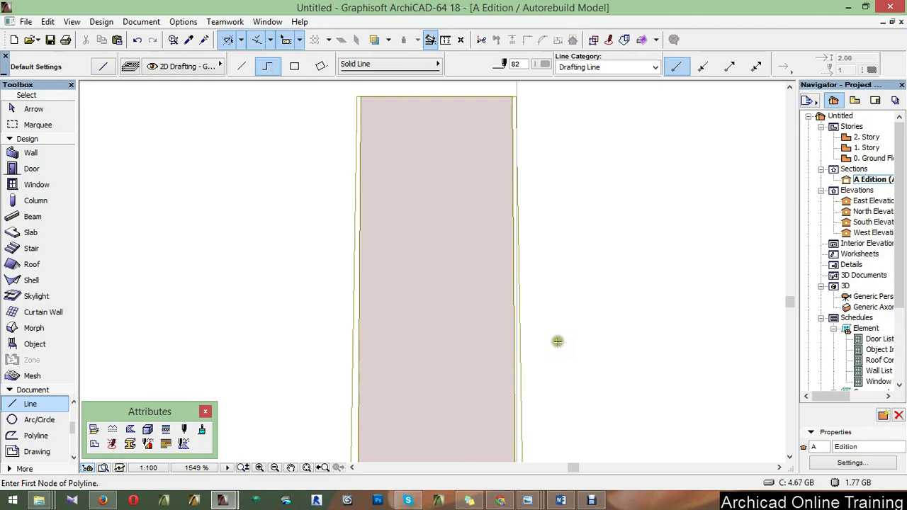
scroll(517, 302, "down", 7)
scroll(517, 303, "up", 6)
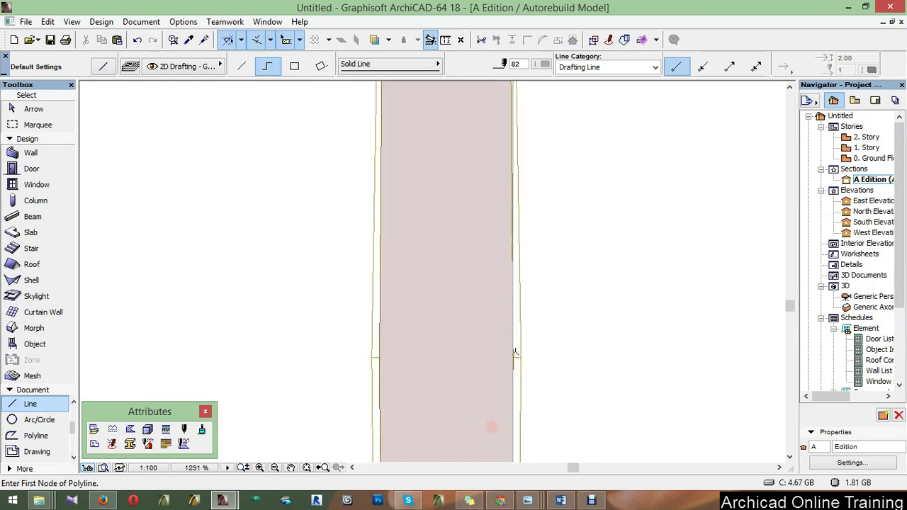
scroll(481, 274, "down", 4)
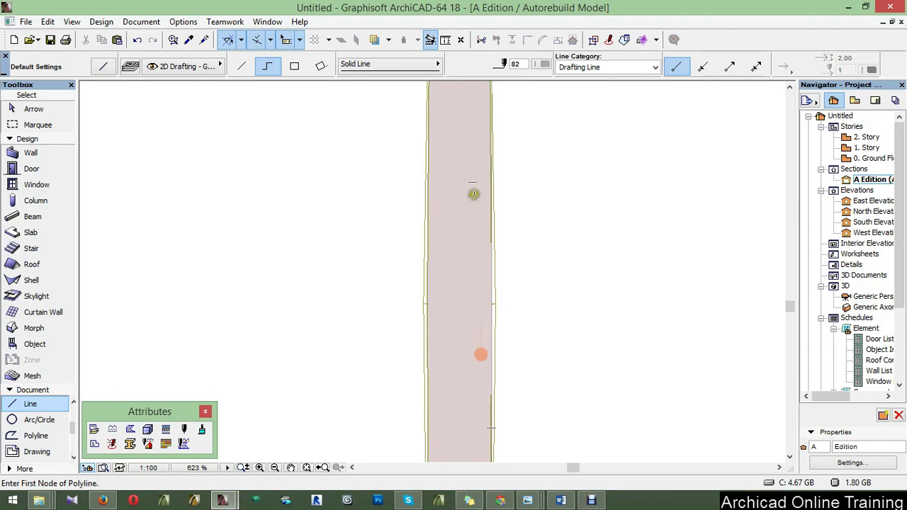
scroll(467, 316, "up", 3)
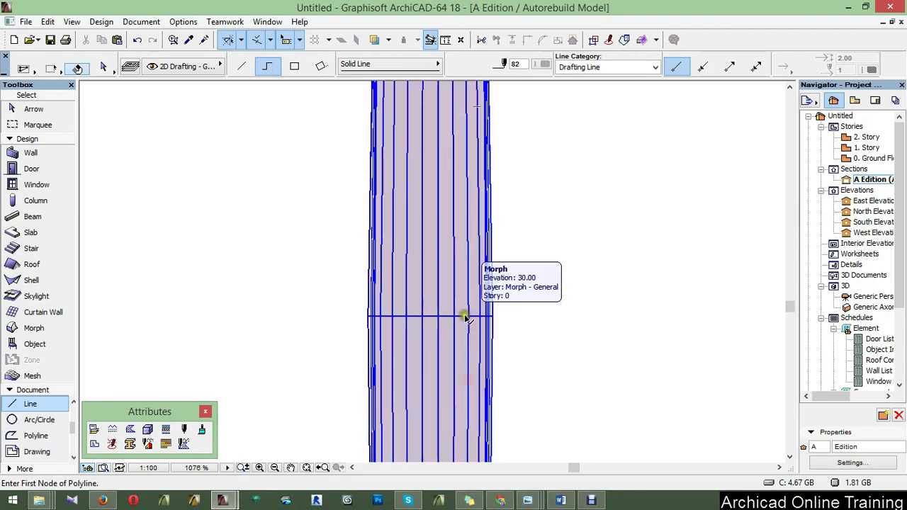
scroll(524, 294, "down", 2)
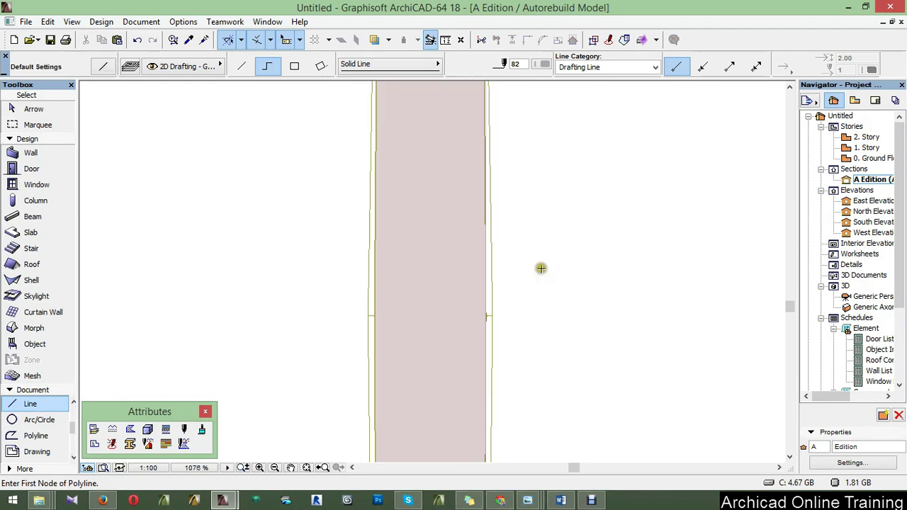
scroll(541, 268, "down", 2)
scroll(505, 245, "down", 2)
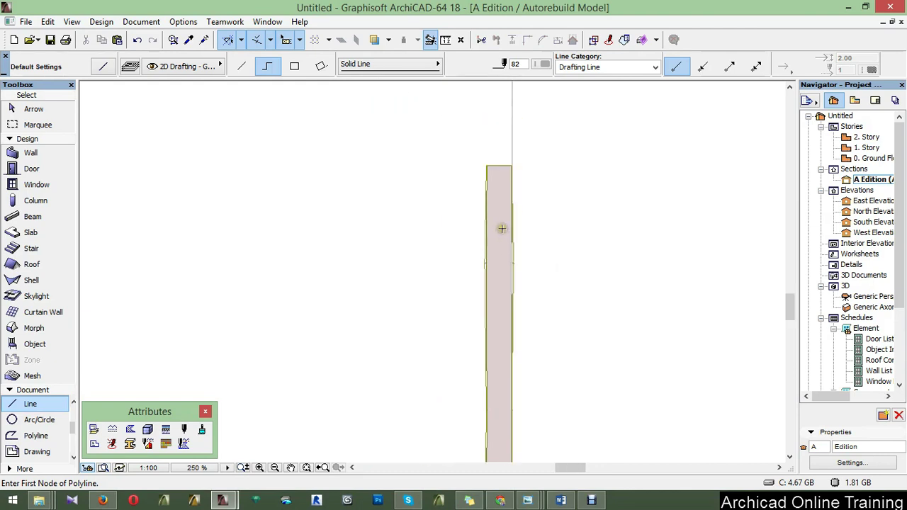
scroll(510, 361, "up", 4)
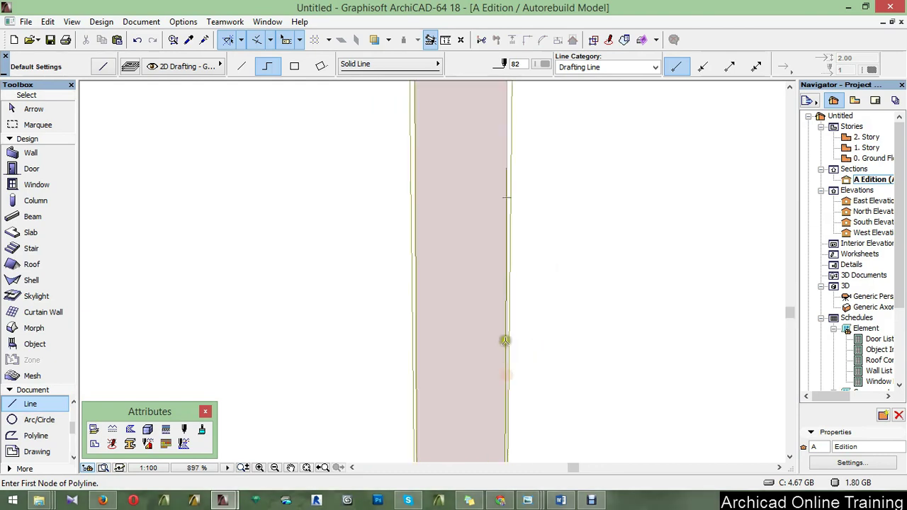
scroll(504, 340, "down", 3)
scroll(466, 289, "down", 3)
scroll(465, 289, "down", 2)
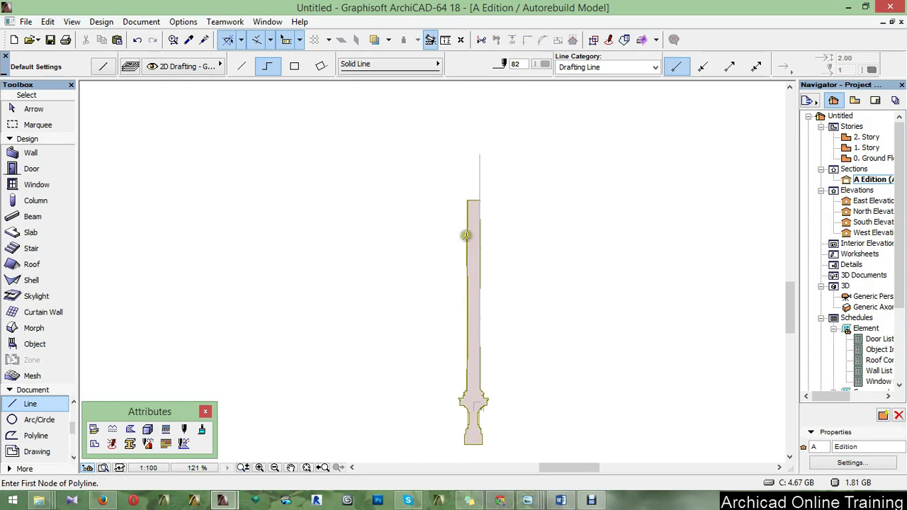
scroll(477, 328, "up", 2)
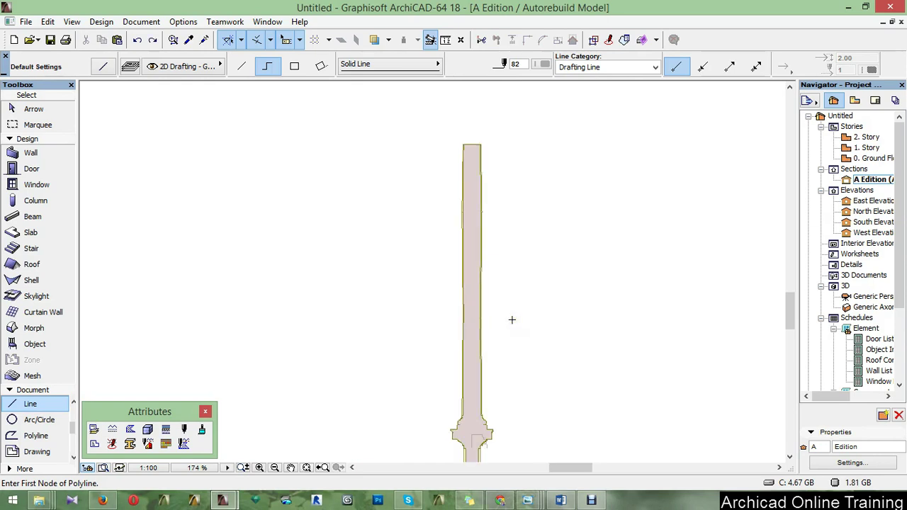
Return to the 3D window and undo the shaft's uppermost extension, keeping the morph selected.
key("F3")
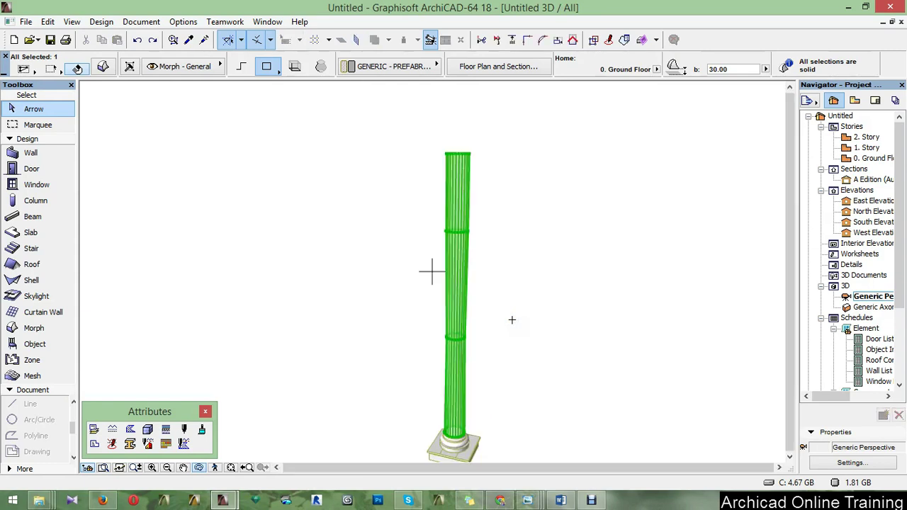
key("ctrl+z")
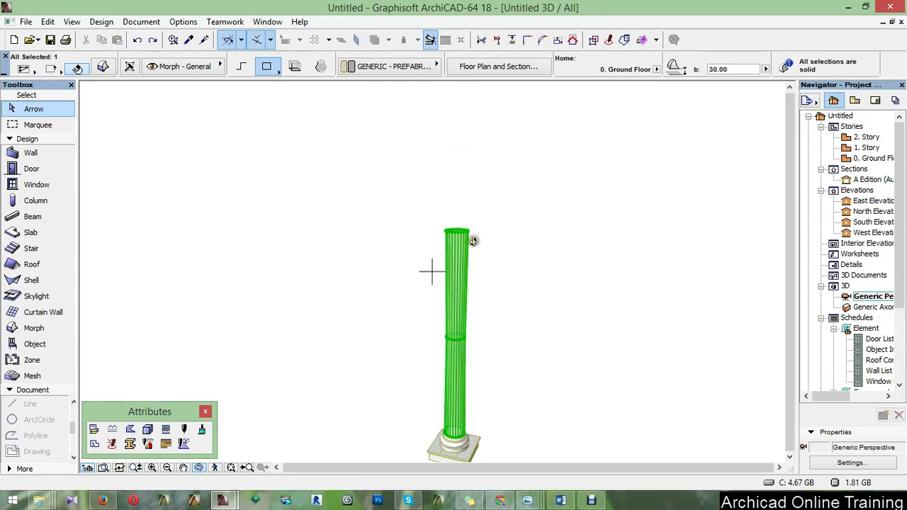
scroll(449, 233, "up", 3)
left_click_drag(459, 237, 462, 317)
scroll(465, 328, "up", 4)
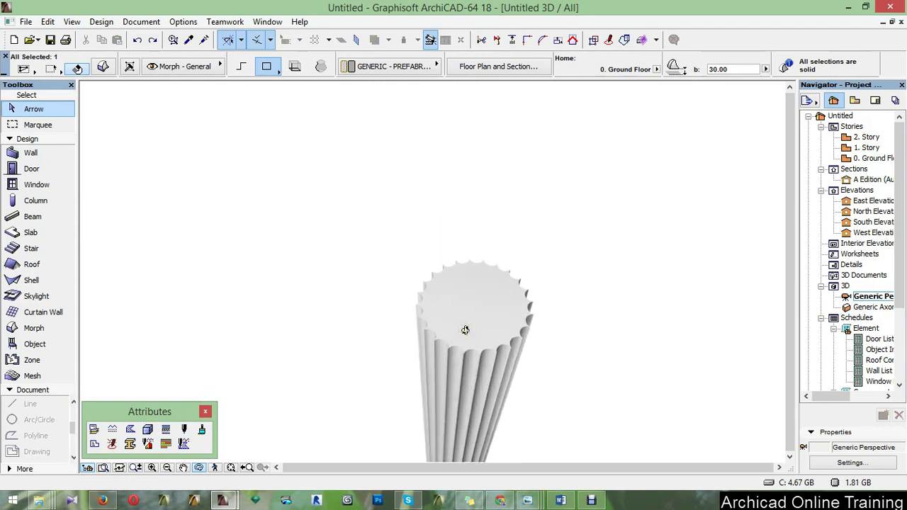
scroll(465, 330, "up", 1)
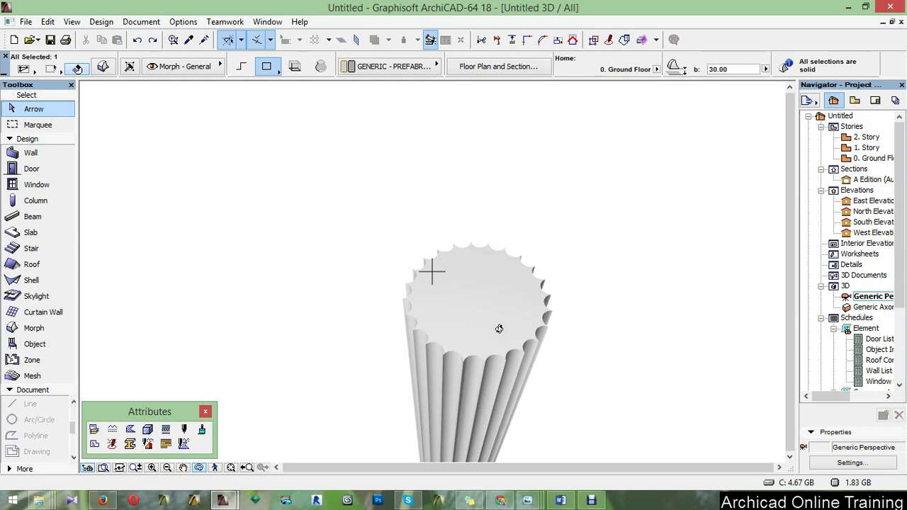
key("Escape")
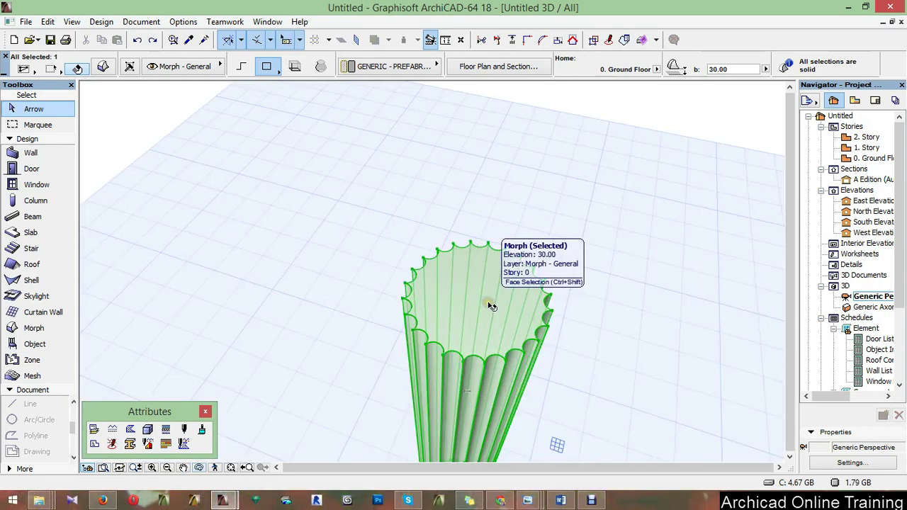
Offset the top face of the selected shaft morph inward, so that this segment tapers toward its top.
left_click(490, 305)
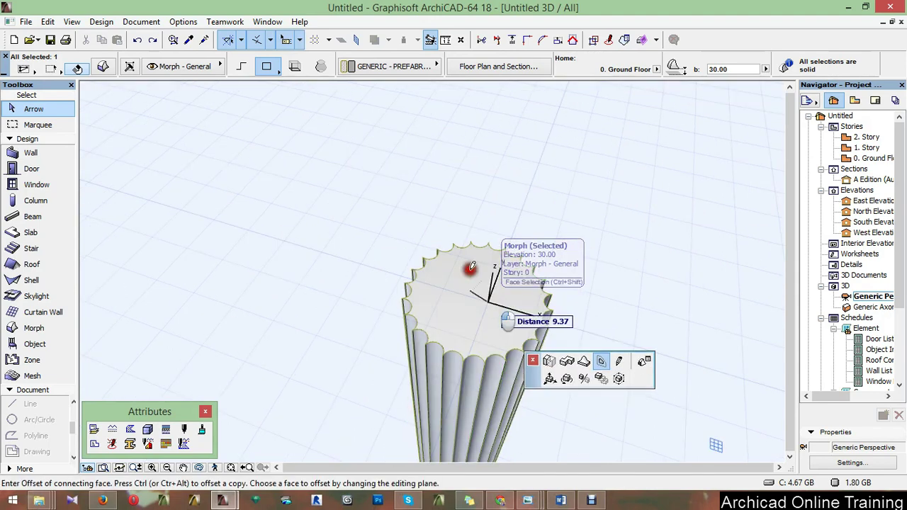
left_click_drag(471, 267, 511, 300)
type("5")
key("Return")
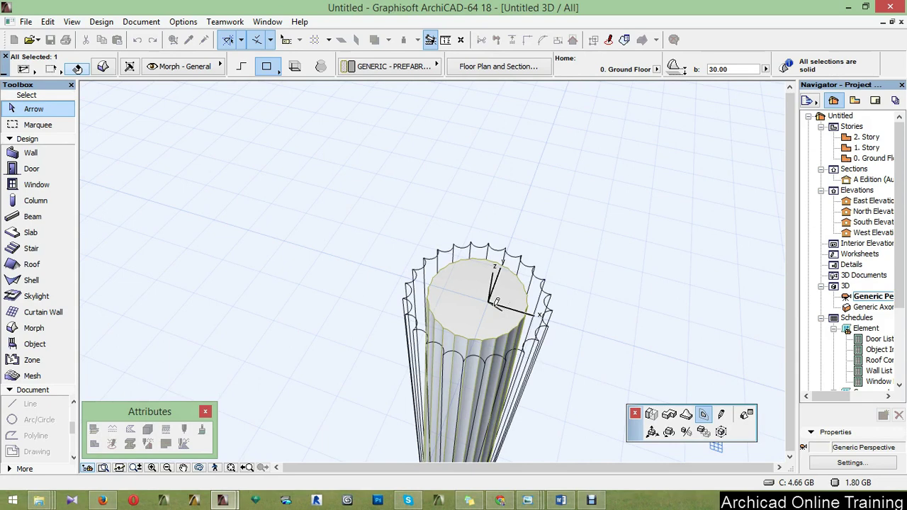
left_click(496, 303)
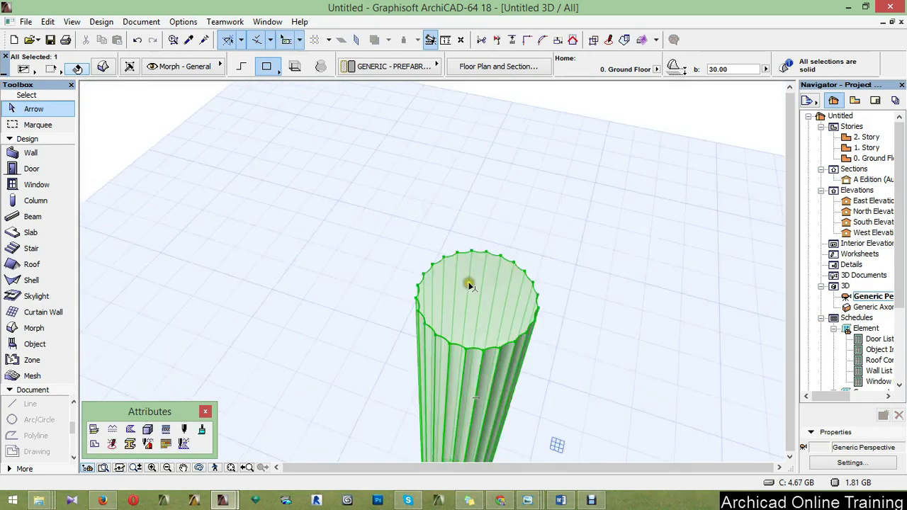
Extrude the shaft's narrowed top face upward by 133 and deselect the morph.
left_click(489, 296)
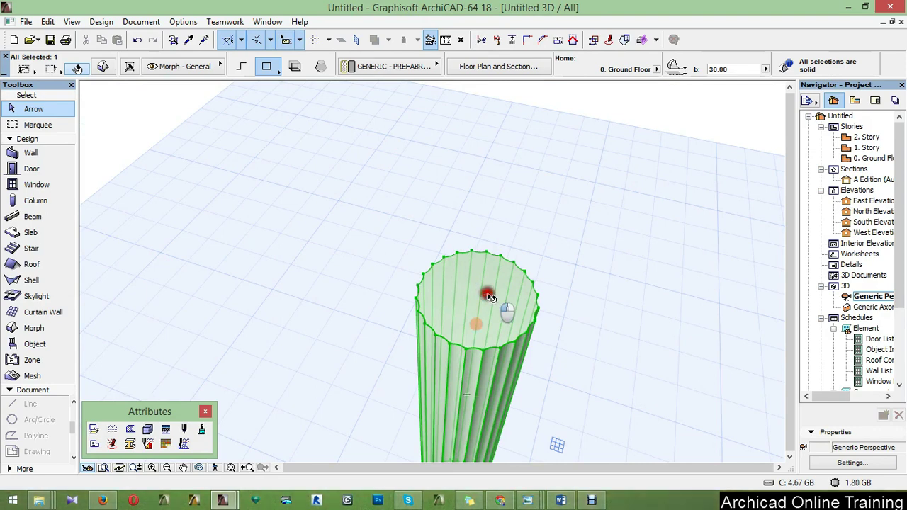
left_click(489, 296)
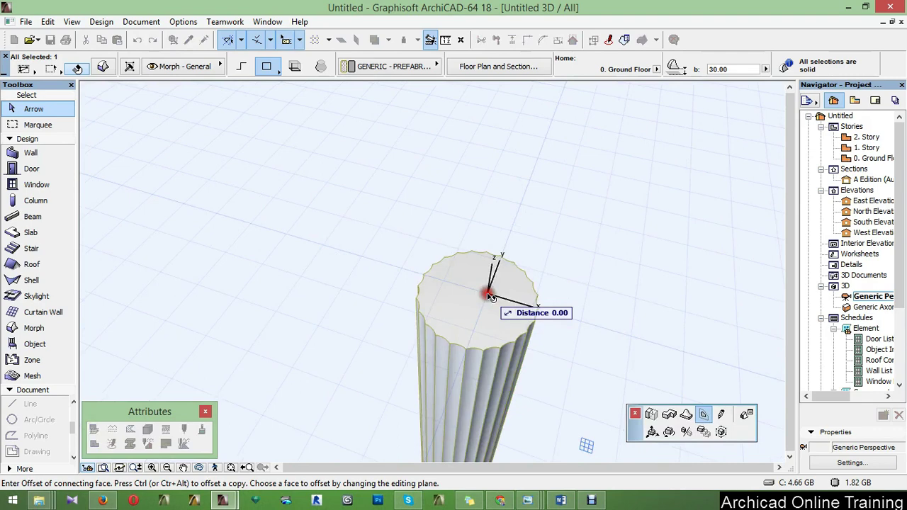
left_click(583, 371)
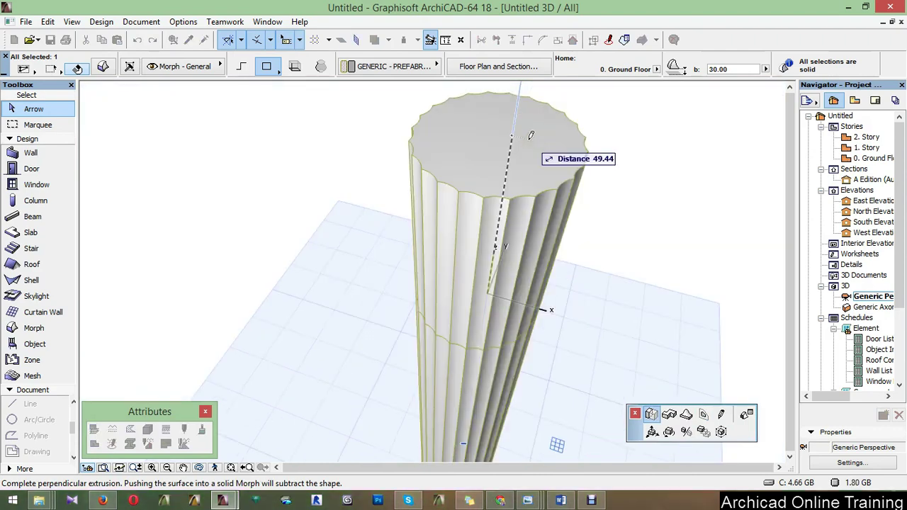
type("133")
key("Return")
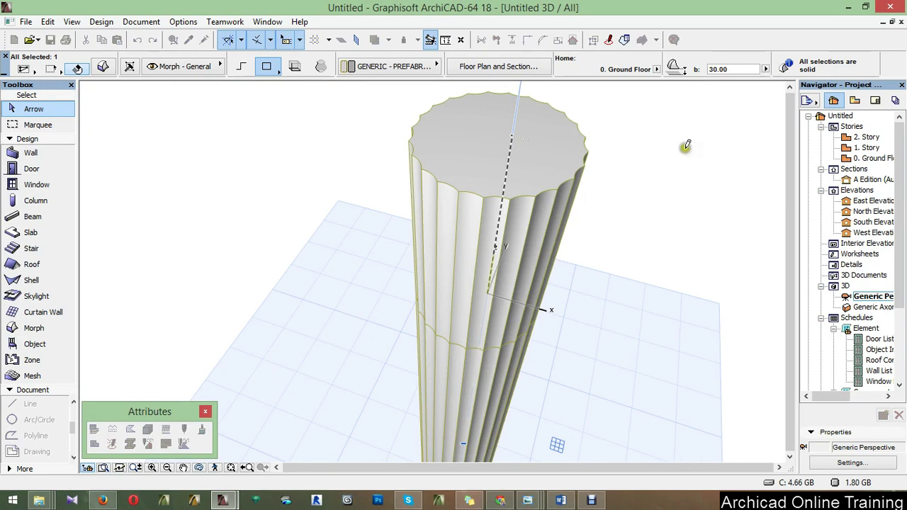
left_click(458, 234)
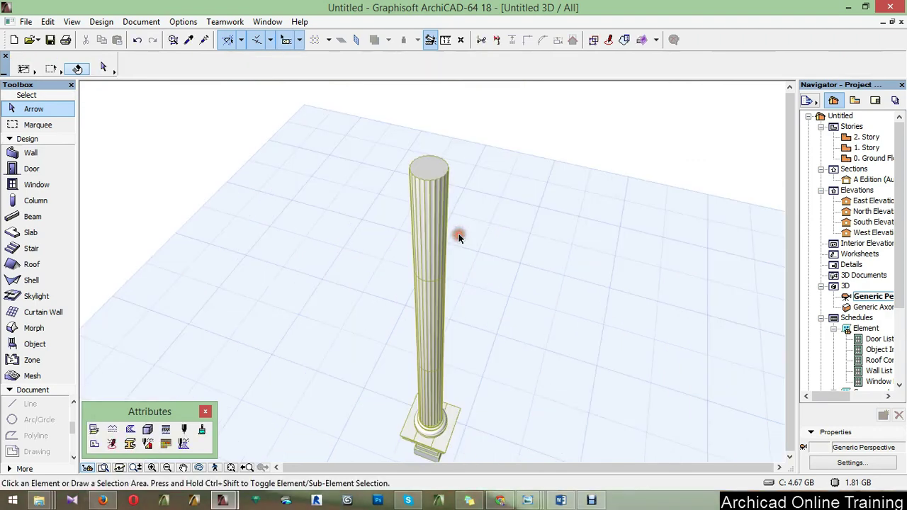
Examine the extended column from several angles in 3D and in the A Edition section, and open the floor plan.
middle_click_drag(458, 235, 443, 190, "shift")
scroll(443, 190, "down", 2)
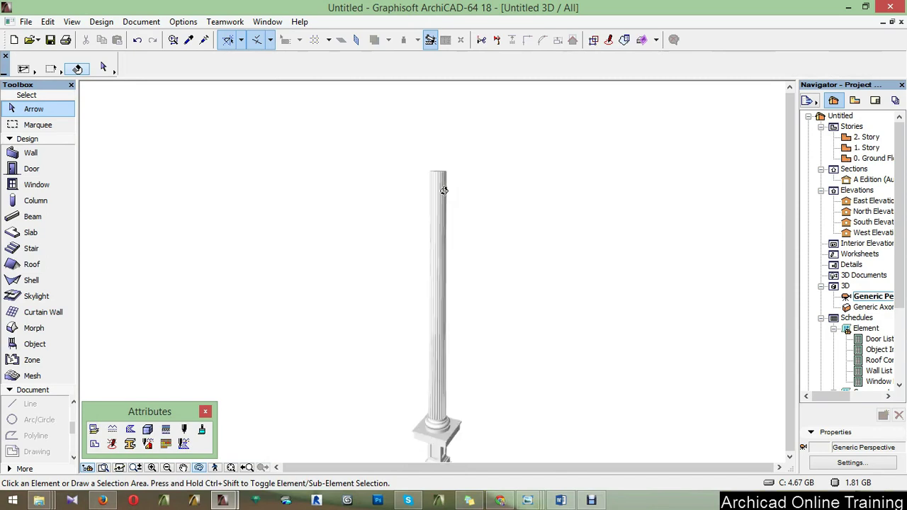
scroll(458, 348, "up", 1)
left_click_drag(455, 342, 522, 354)
scroll(437, 160, "up", 5)
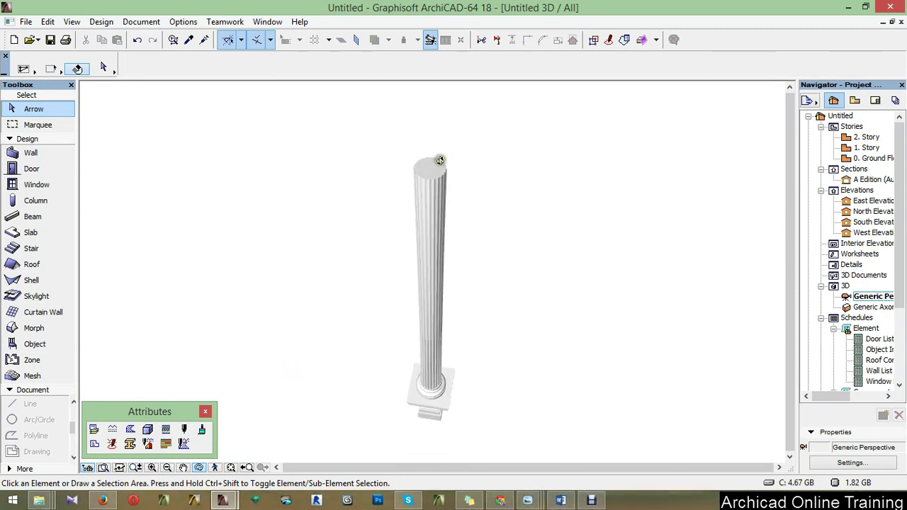
scroll(422, 175, "up", 3)
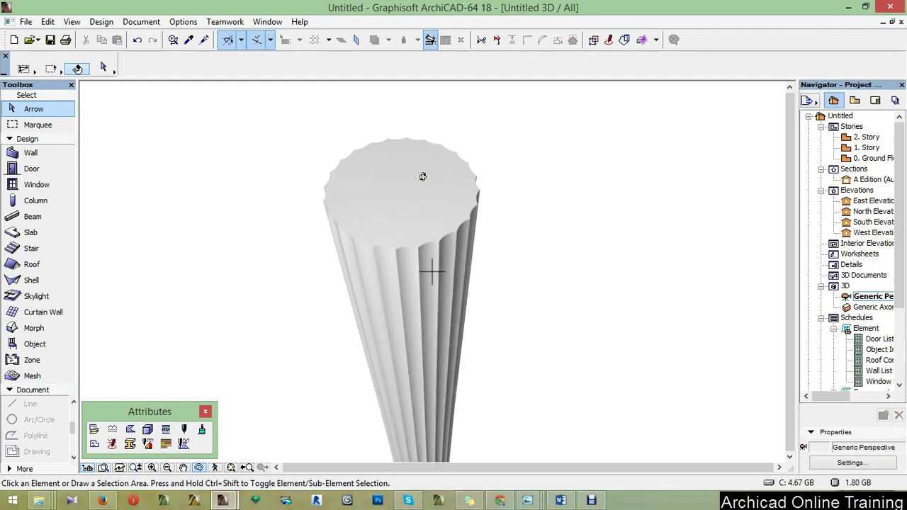
double_click(884, 180)
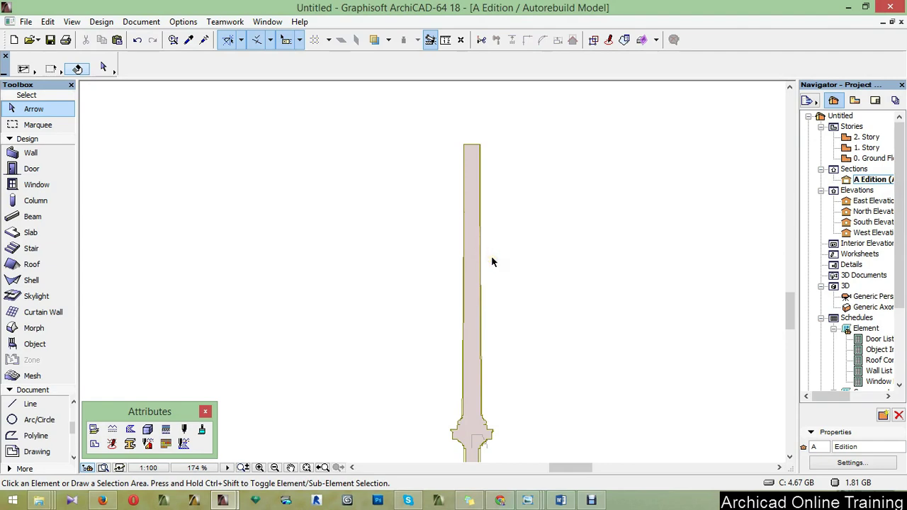
key("F2")
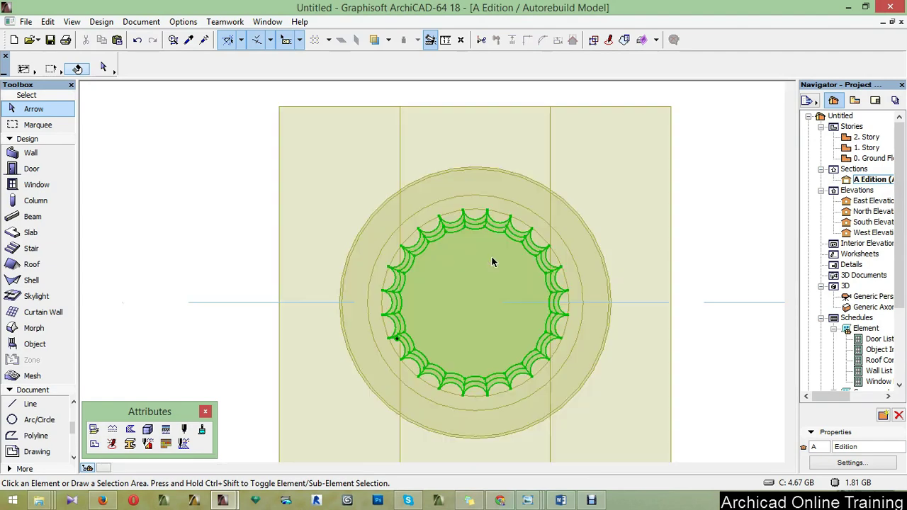